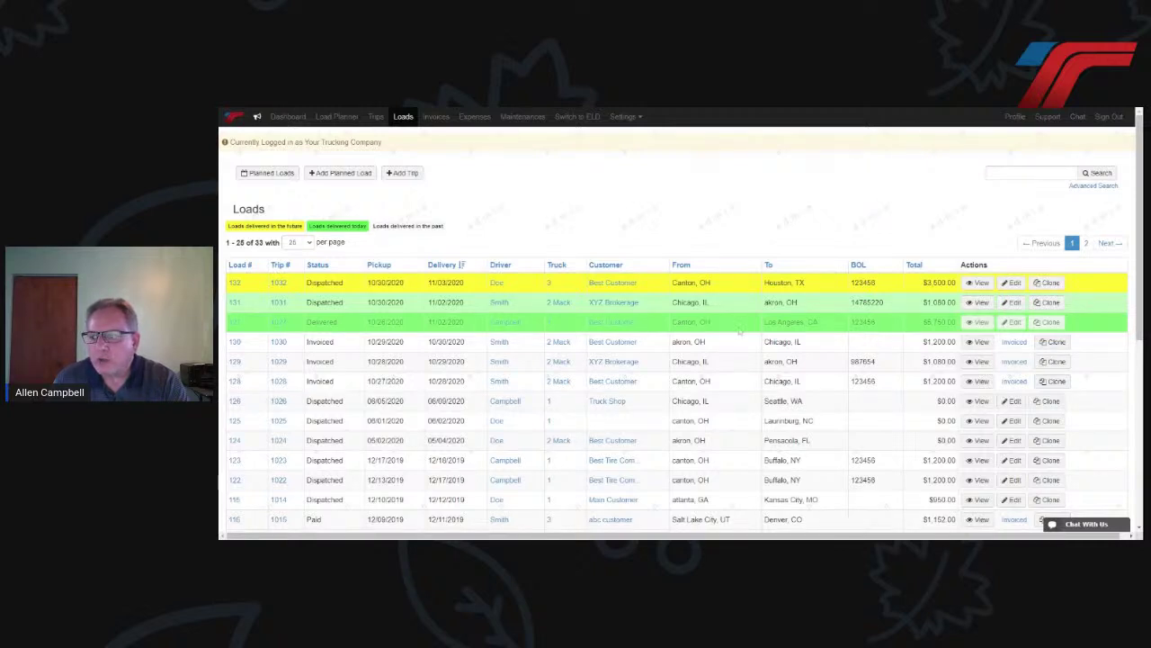
Open the delivered Canton, OH to Los Angeles, CA load and review its details and fees
click(979, 321)
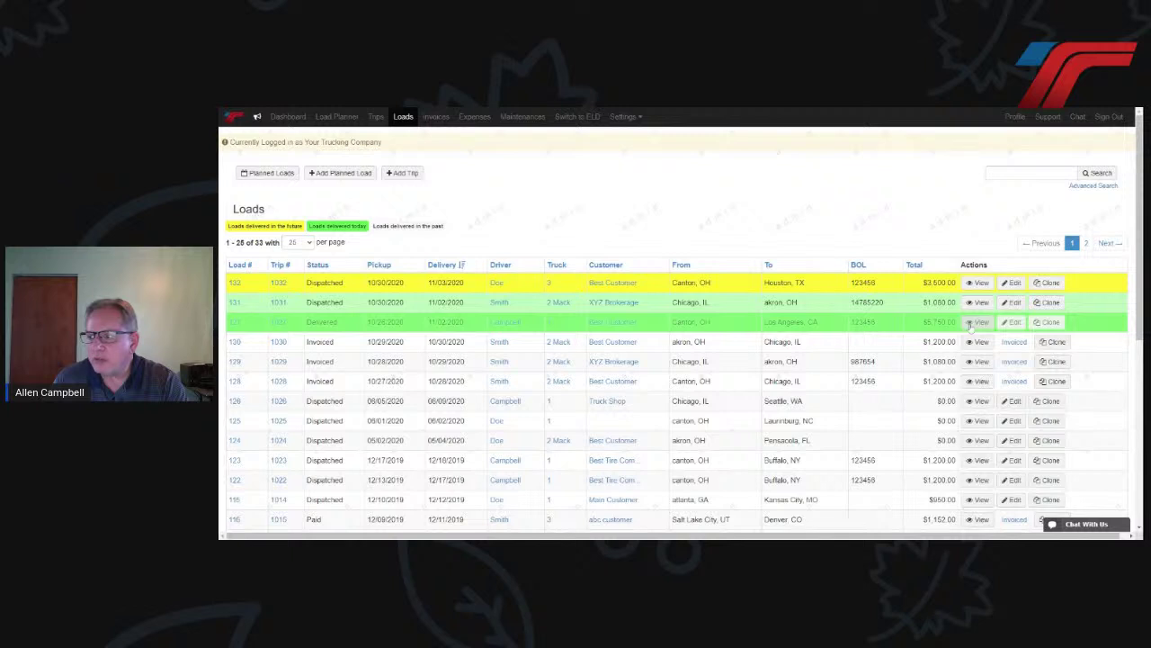
scroll(783, 337, down, 3)
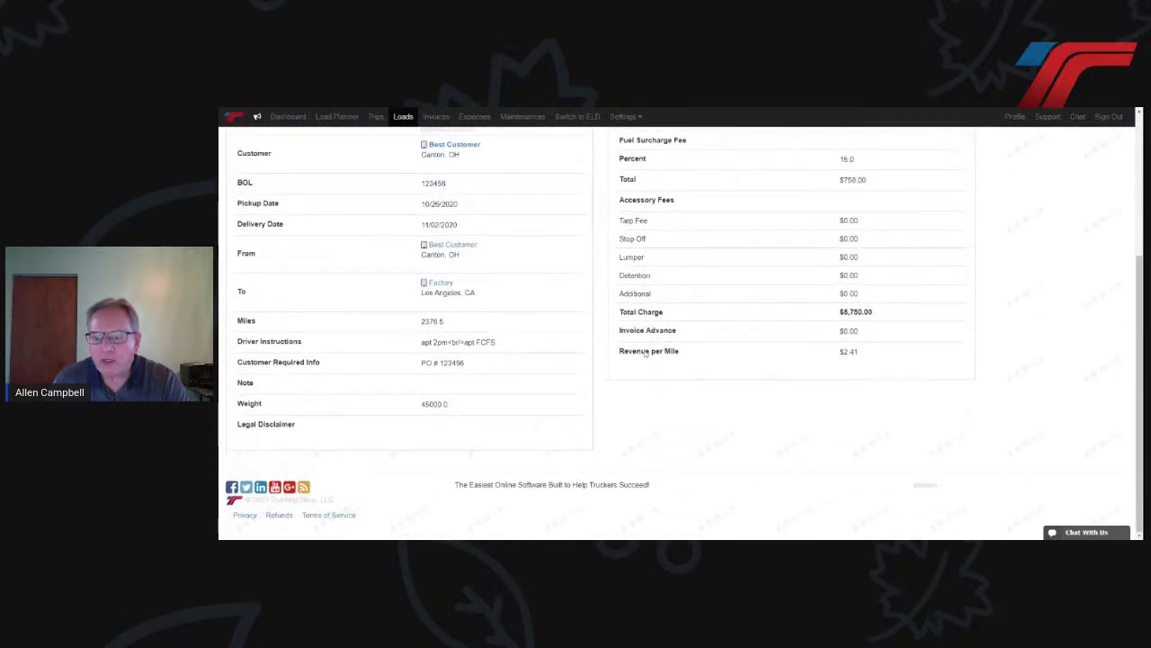
scroll(644, 353, up, 1)
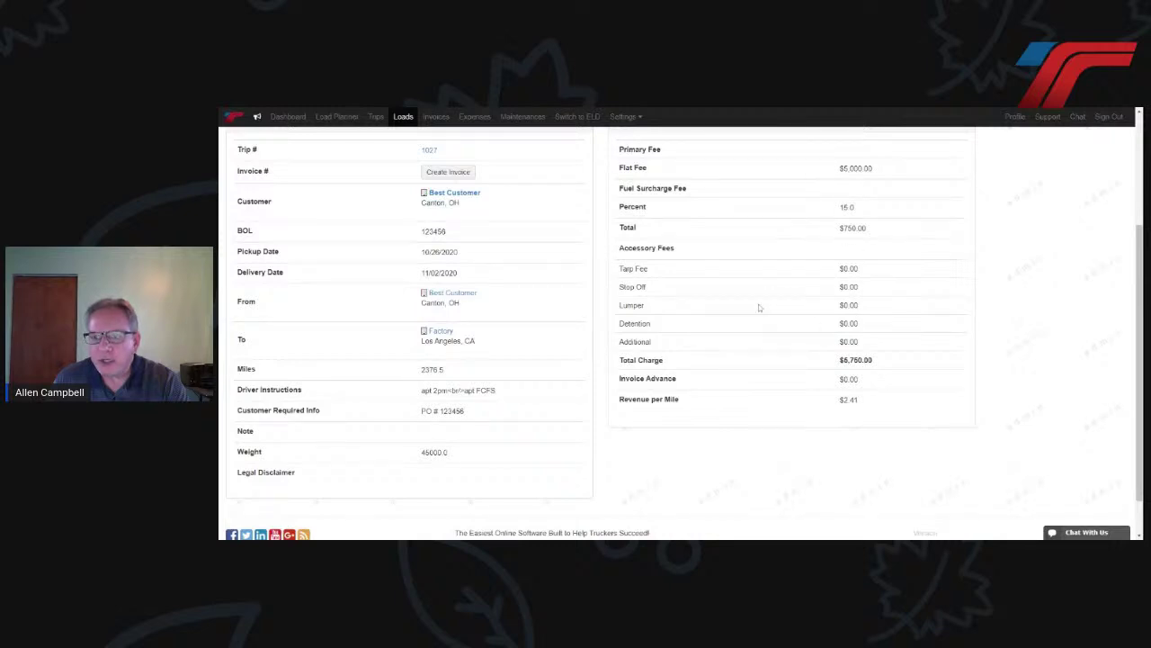
scroll(759, 301, up, 1)
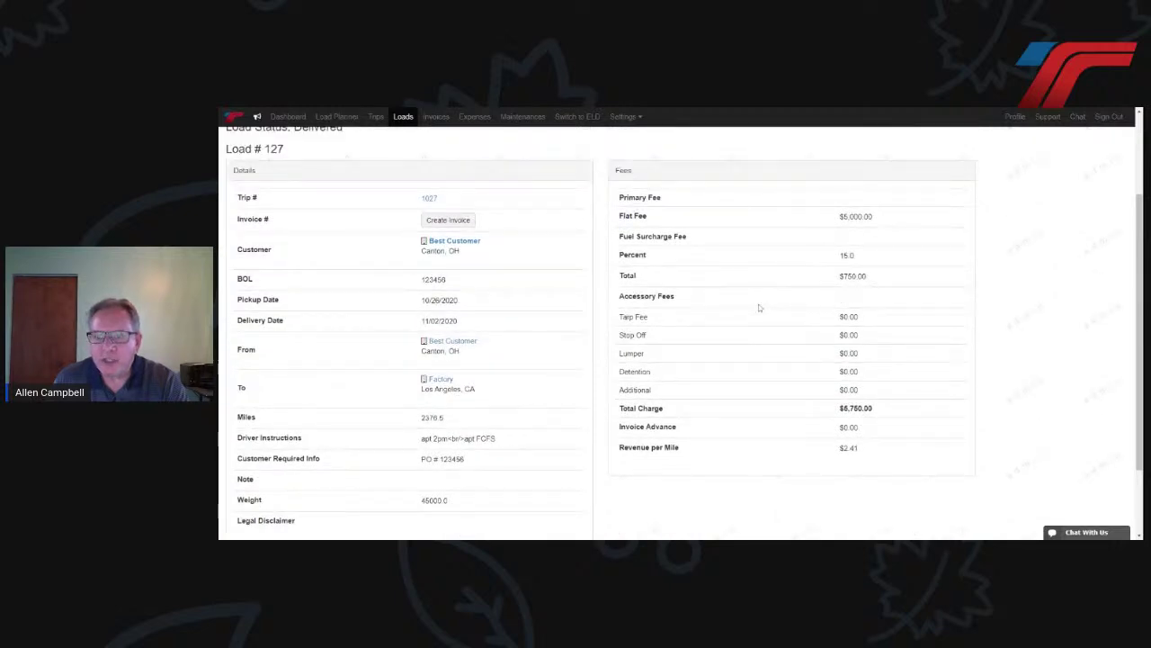
scroll(759, 308, up, 1)
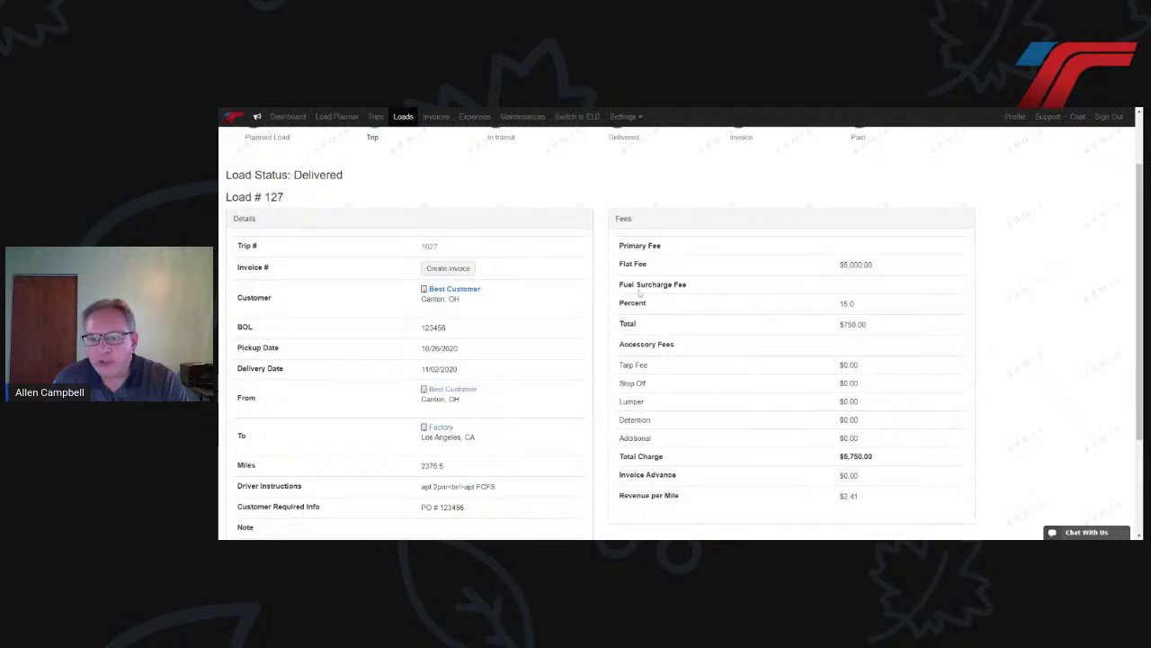
Create an invoice for Best Customer containing only the Canton to Los Angeles load, keeping the default invoice number and date
click(464, 272)
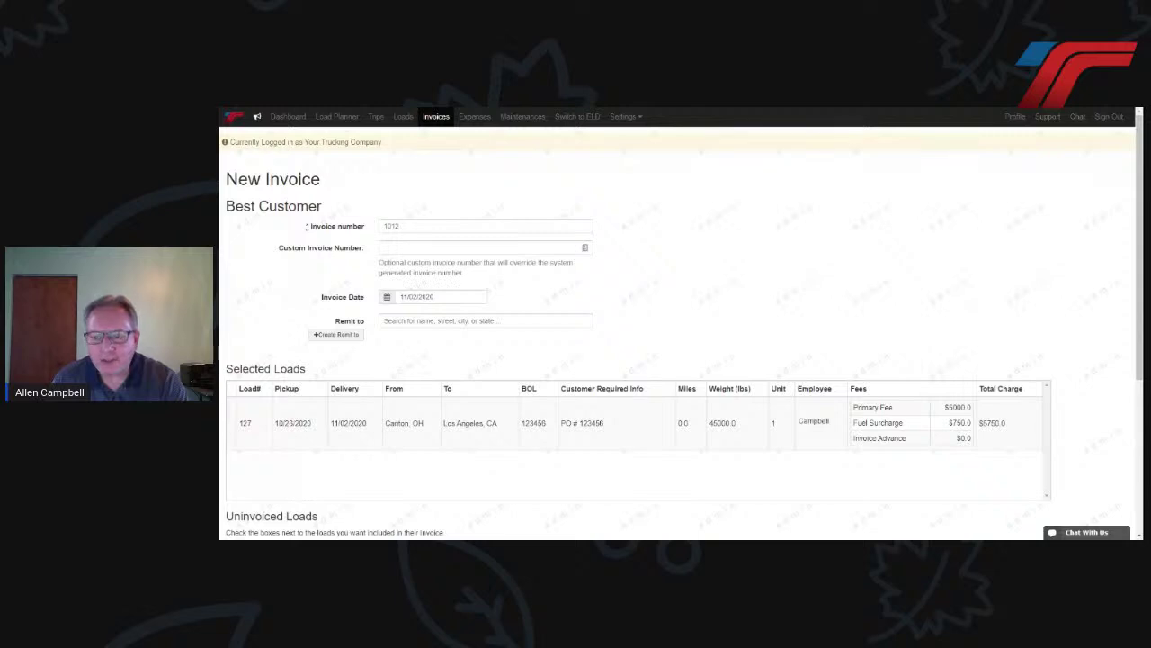
scroll(413, 295, down, 1)
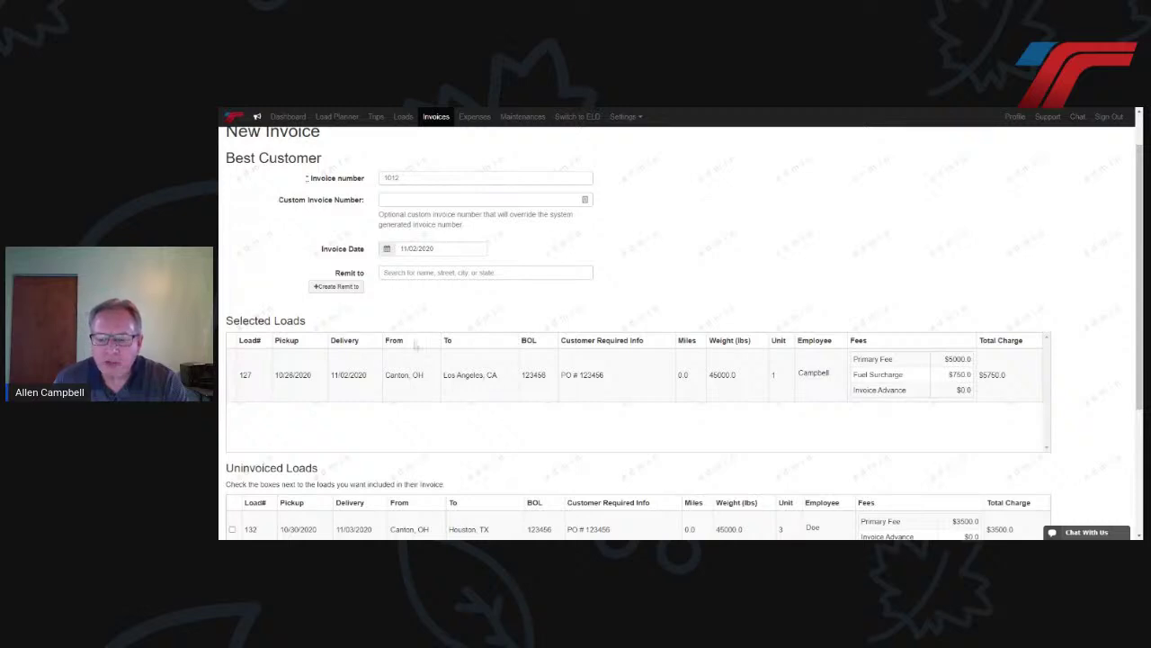
scroll(416, 346, down, 3)
scroll(415, 345, down, 1)
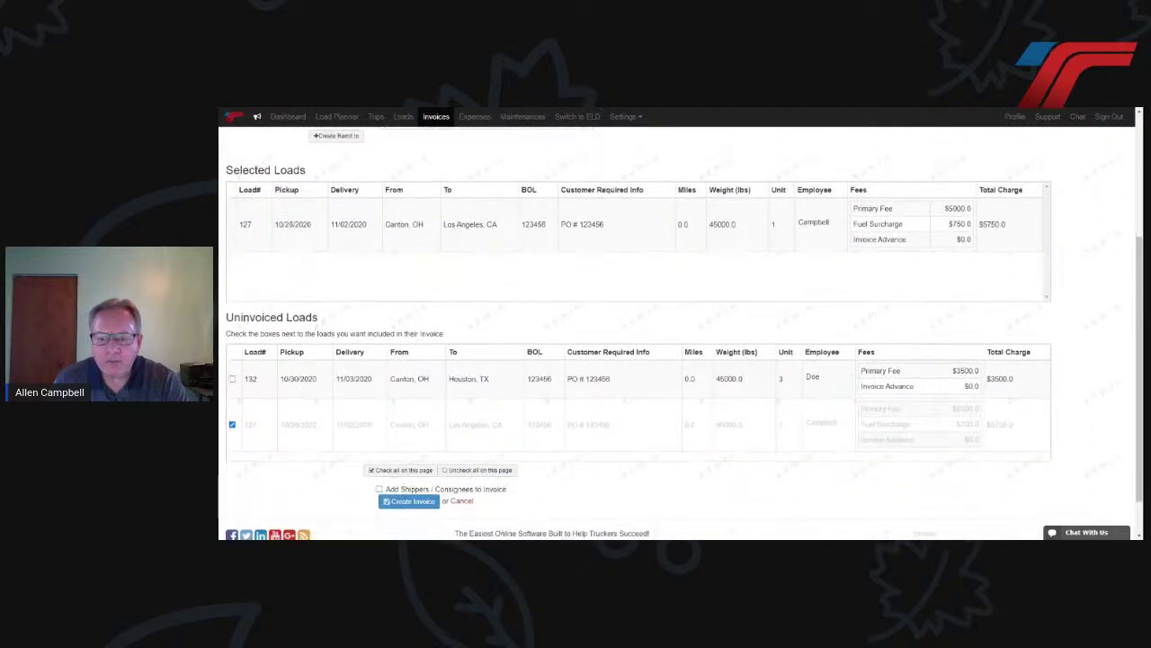
scroll(232, 377, down, 2)
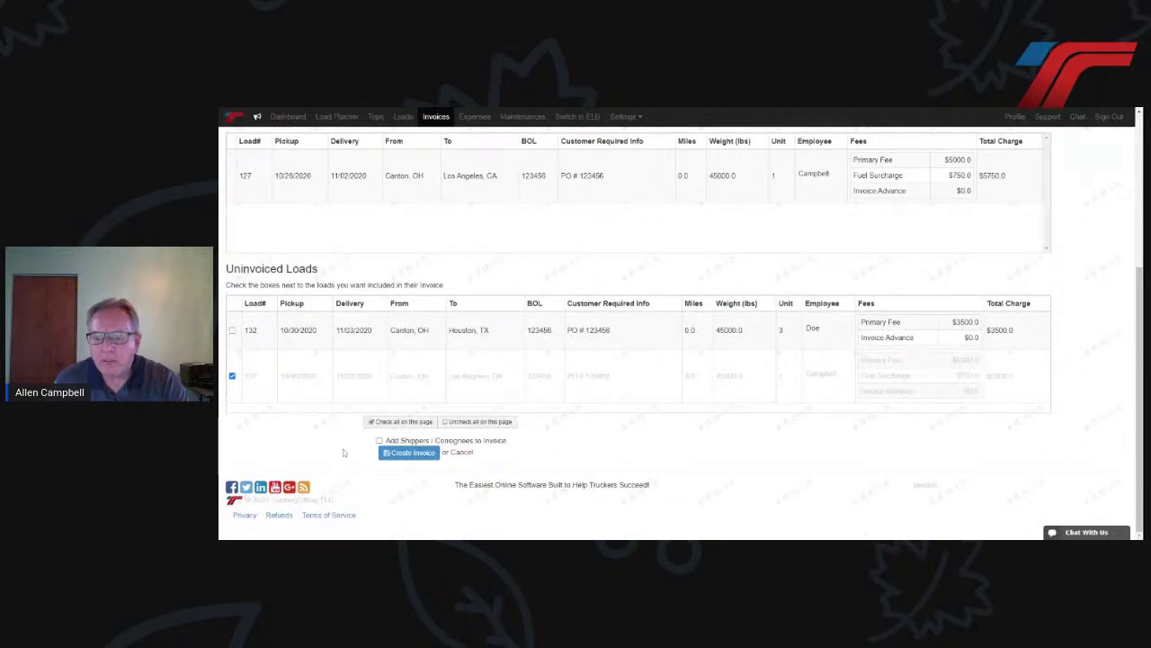
click(384, 454)
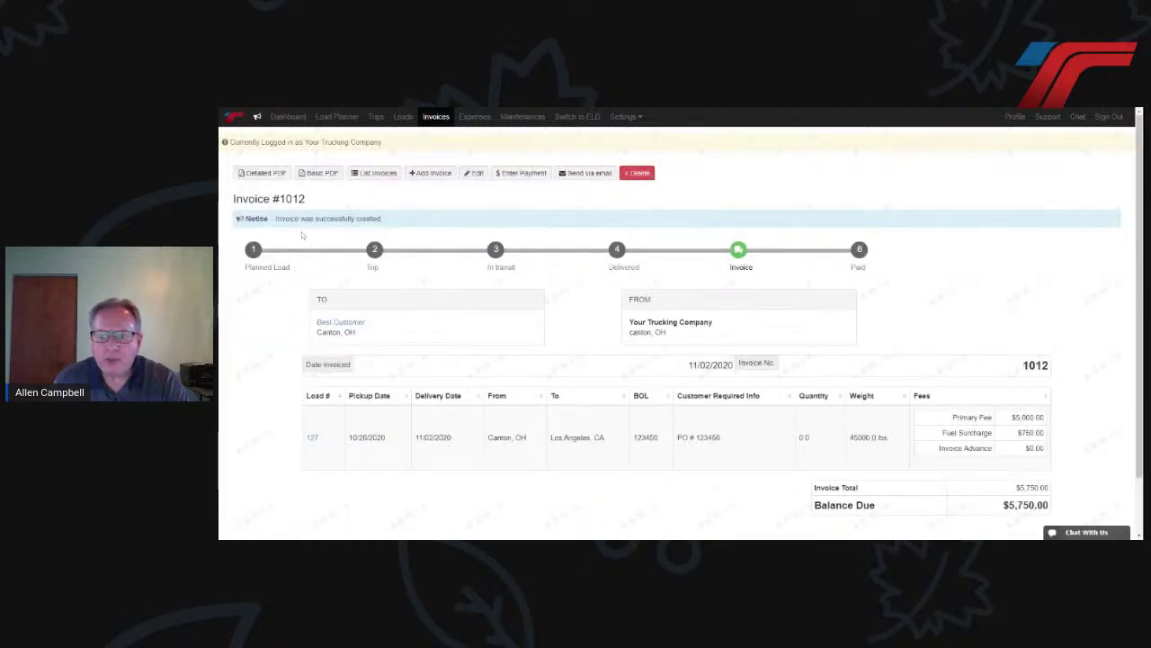
Review the new Best Customer invoice and open its form for sending by email
drag(276, 219, 381, 218)
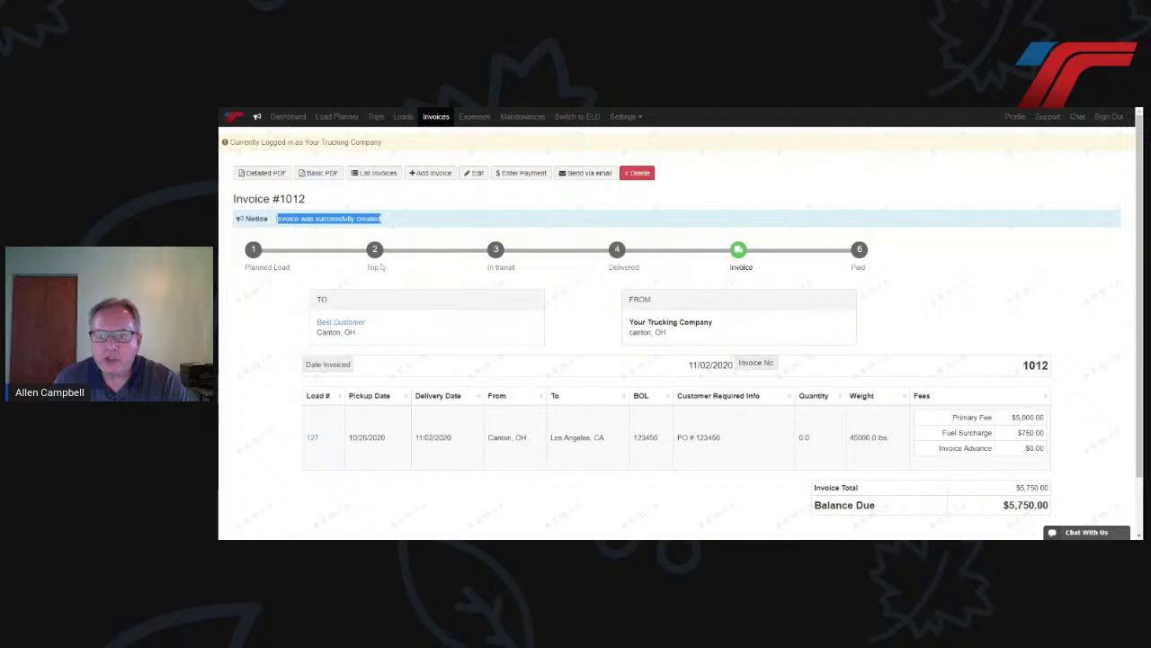
click(315, 280)
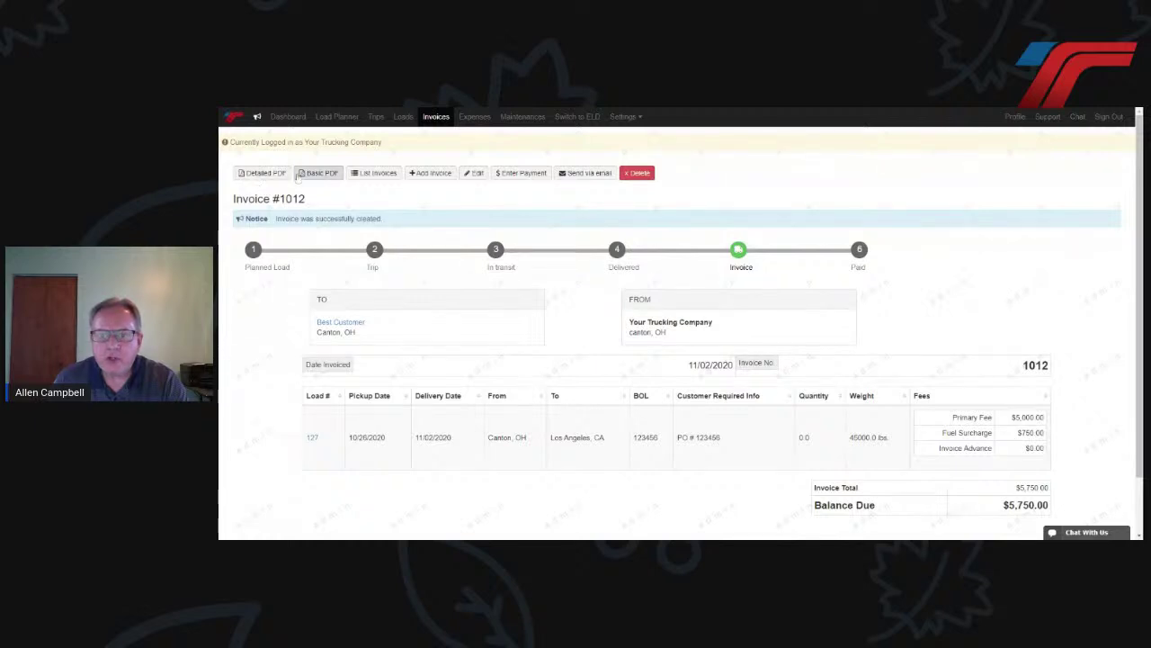
scroll(455, 310, down, 2)
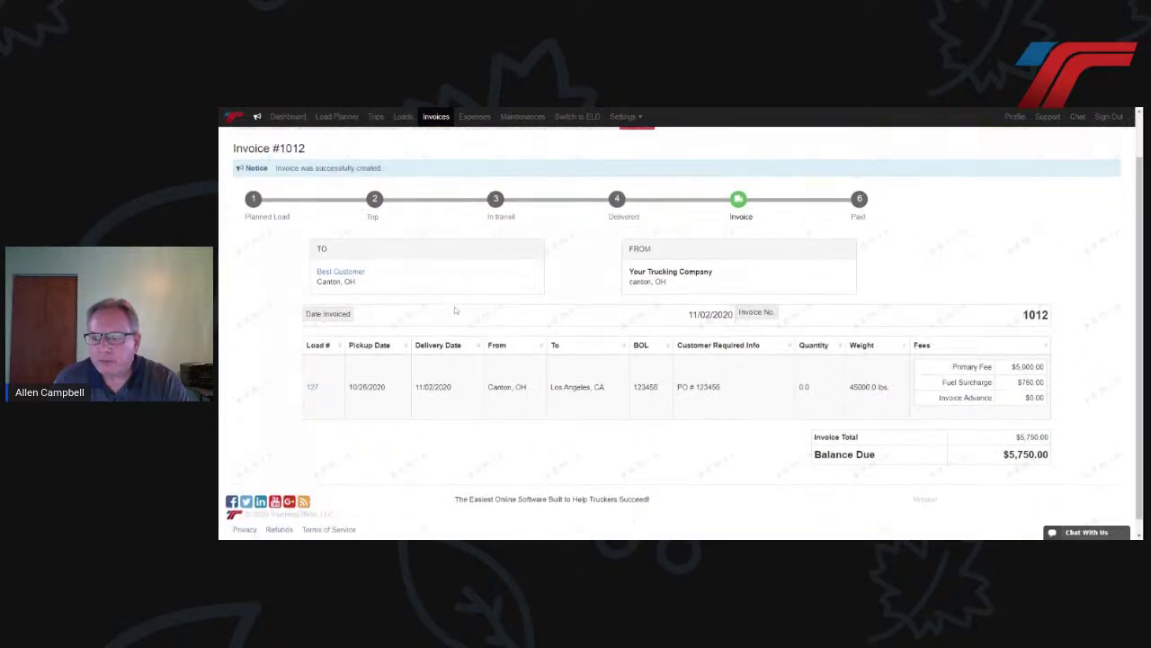
scroll(455, 310, up, 2)
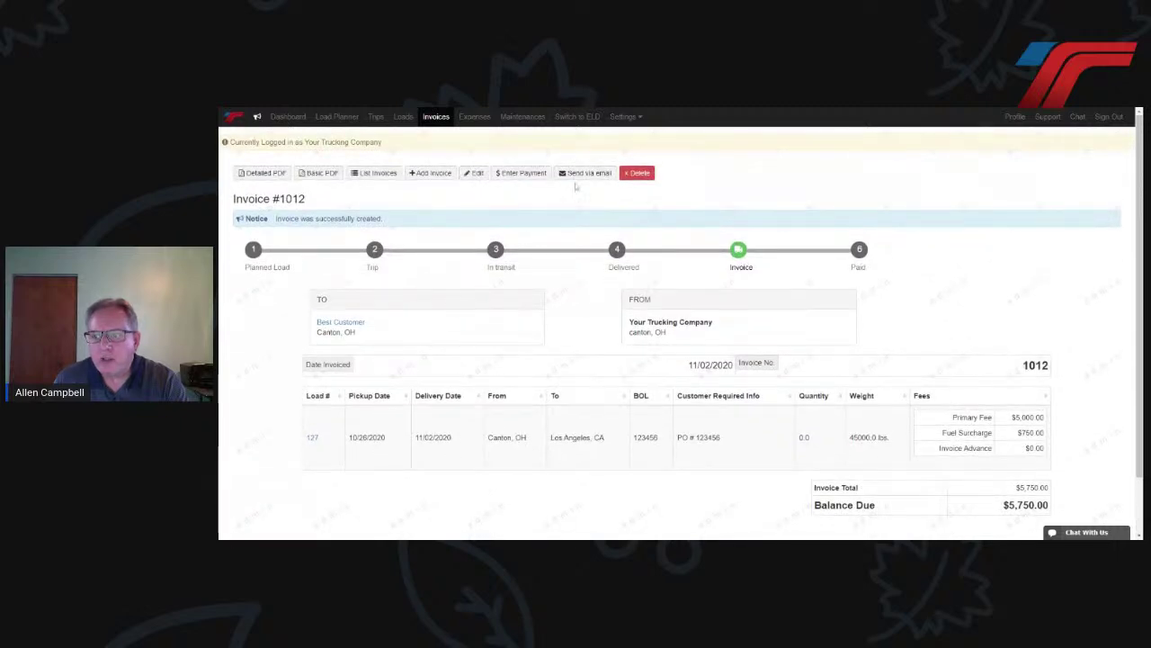
click(575, 177)
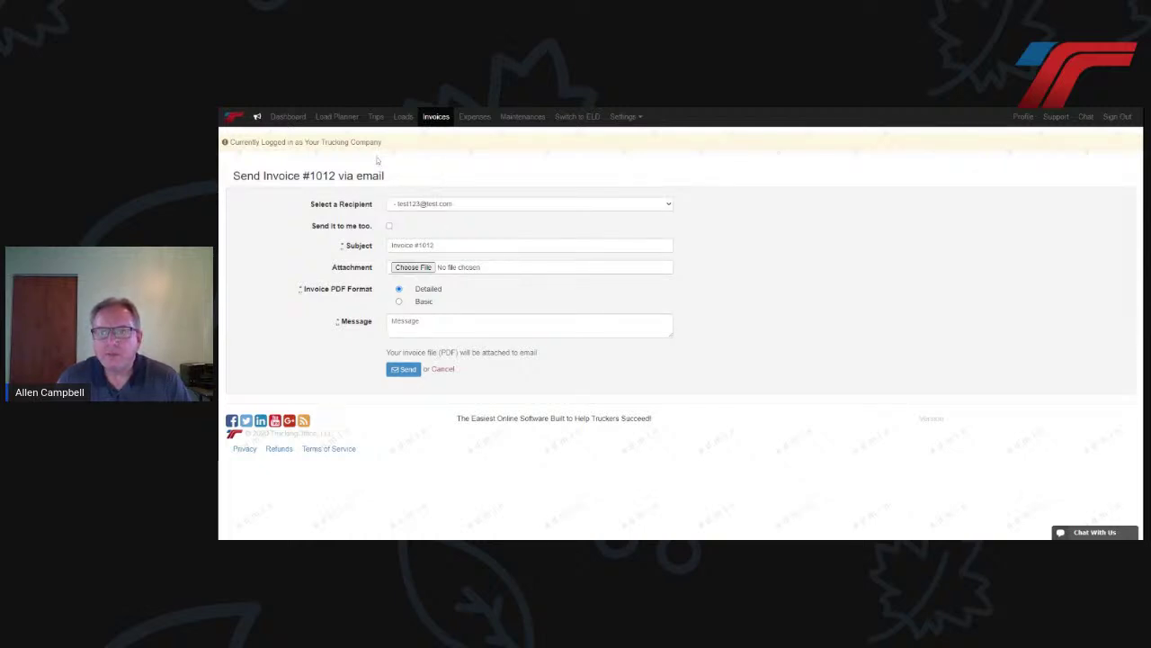
Check the loads list for the invoiced load, the invoices list for the new invoice, and the trips list
click(402, 119)
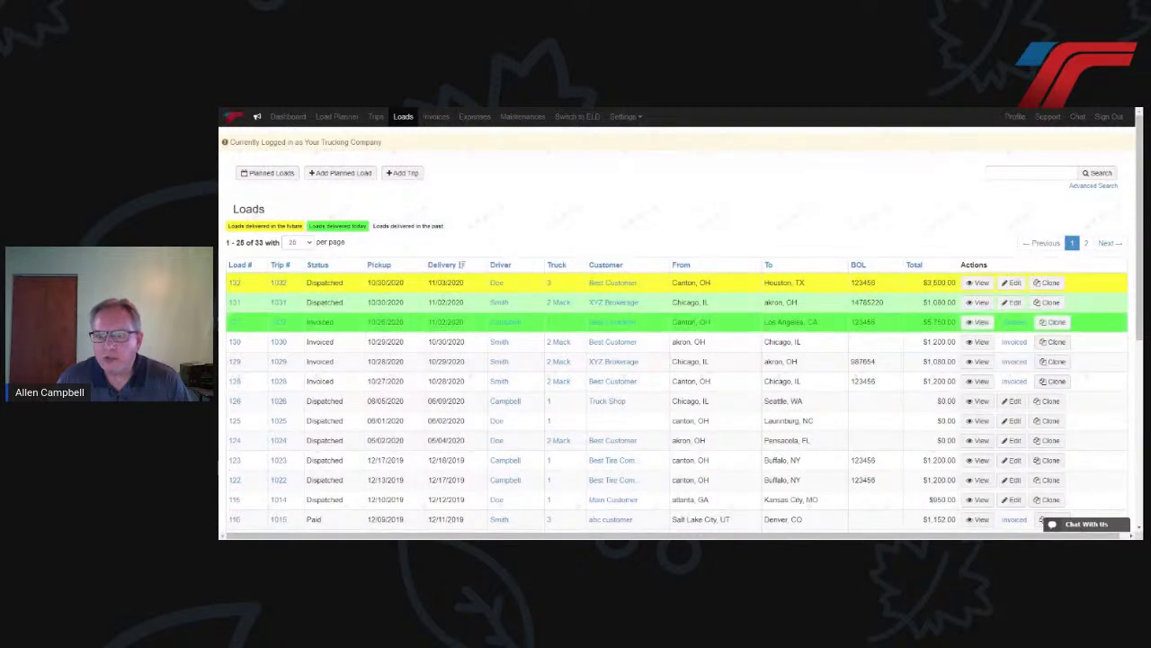
click(437, 119)
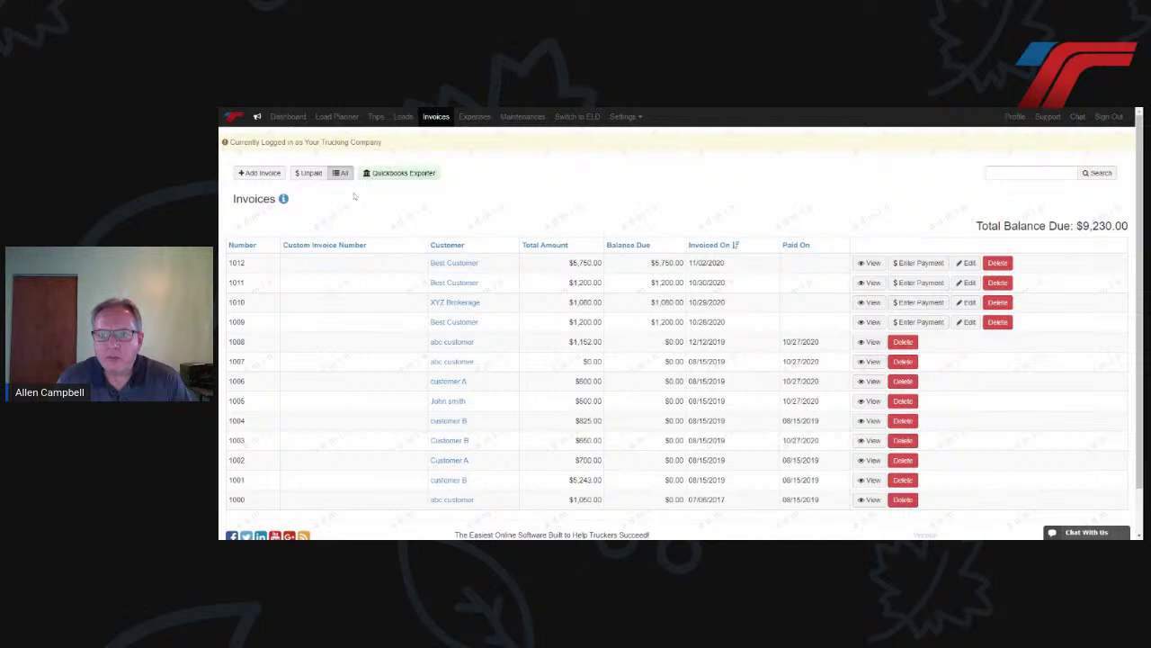
click(376, 117)
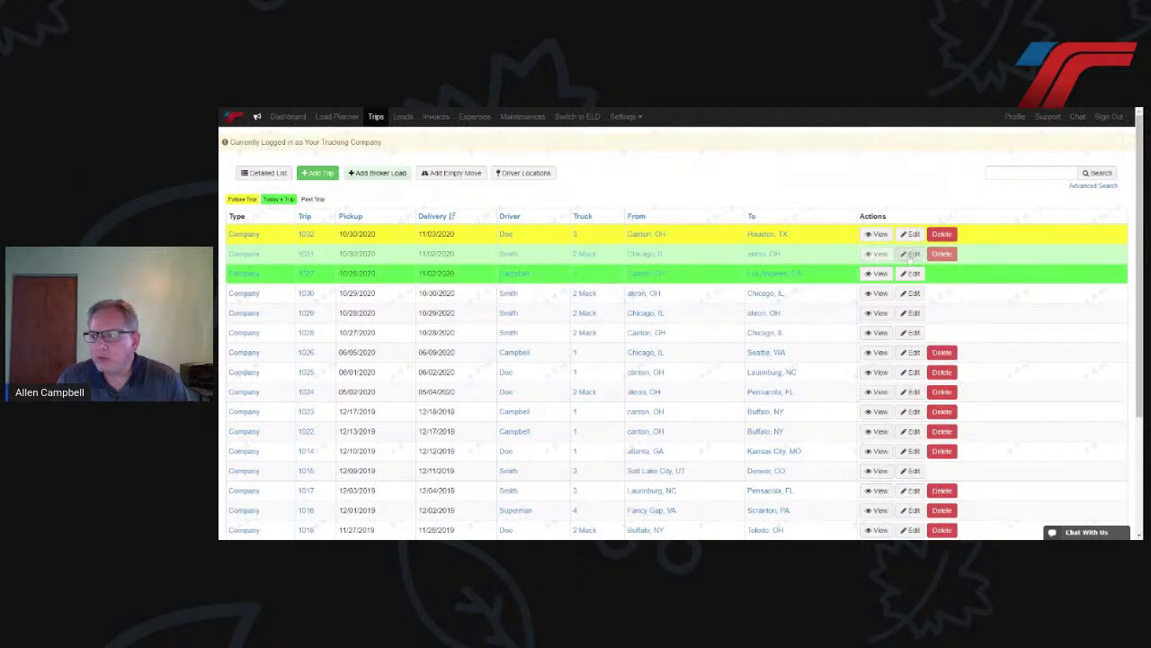
Open the dispatched XYZ Brokerage load from Chicago, IL to akron, OH and review its details and fees
click(403, 118)
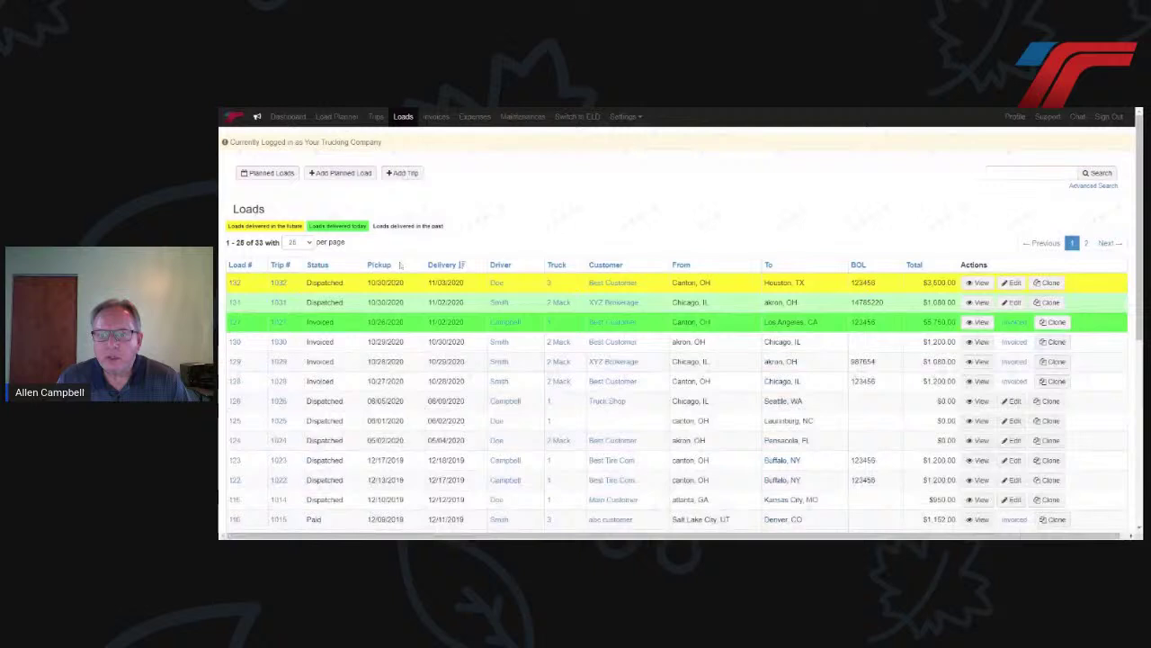
click(976, 302)
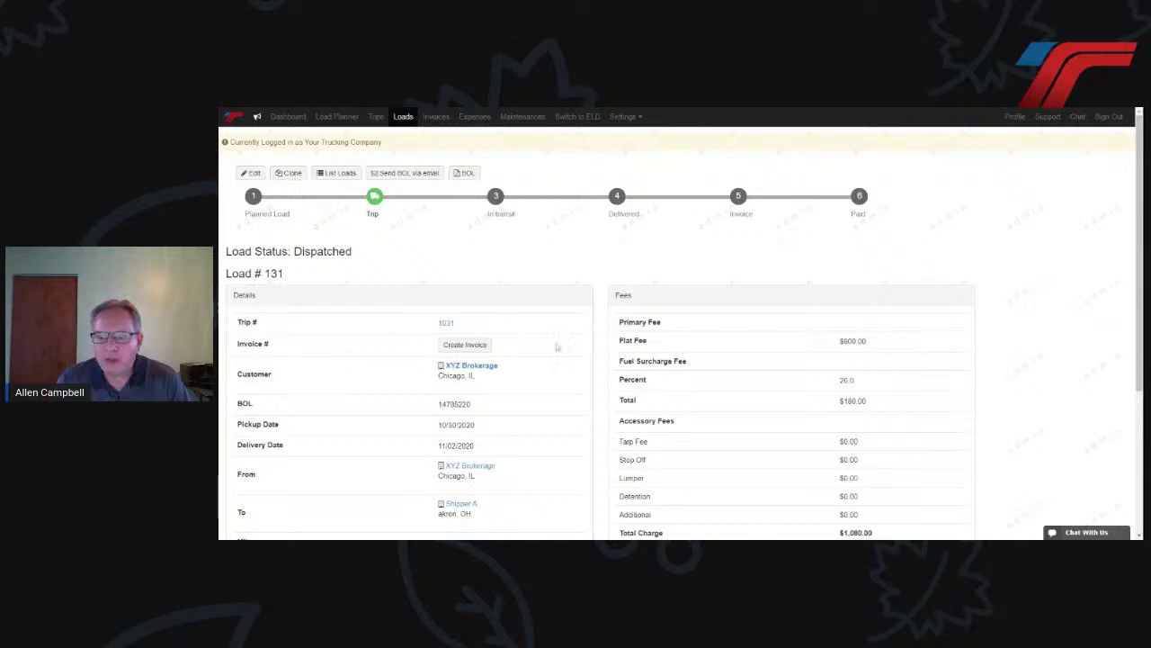
scroll(555, 346, down, 2)
scroll(556, 347, down, 3)
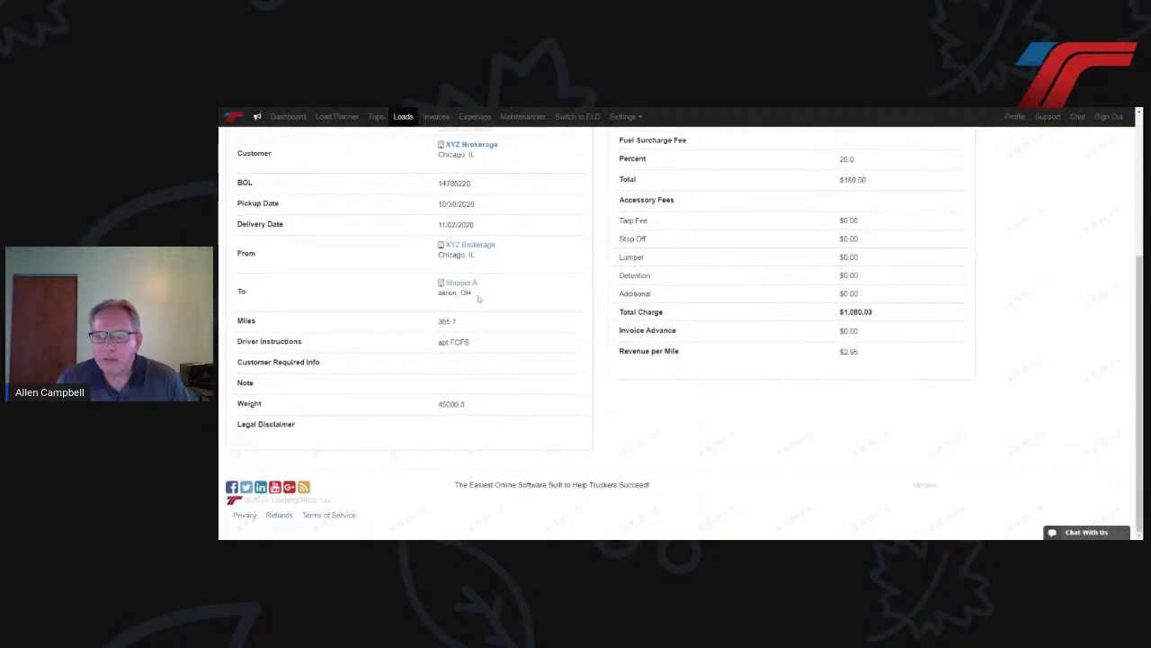
scroll(513, 279, up, 2)
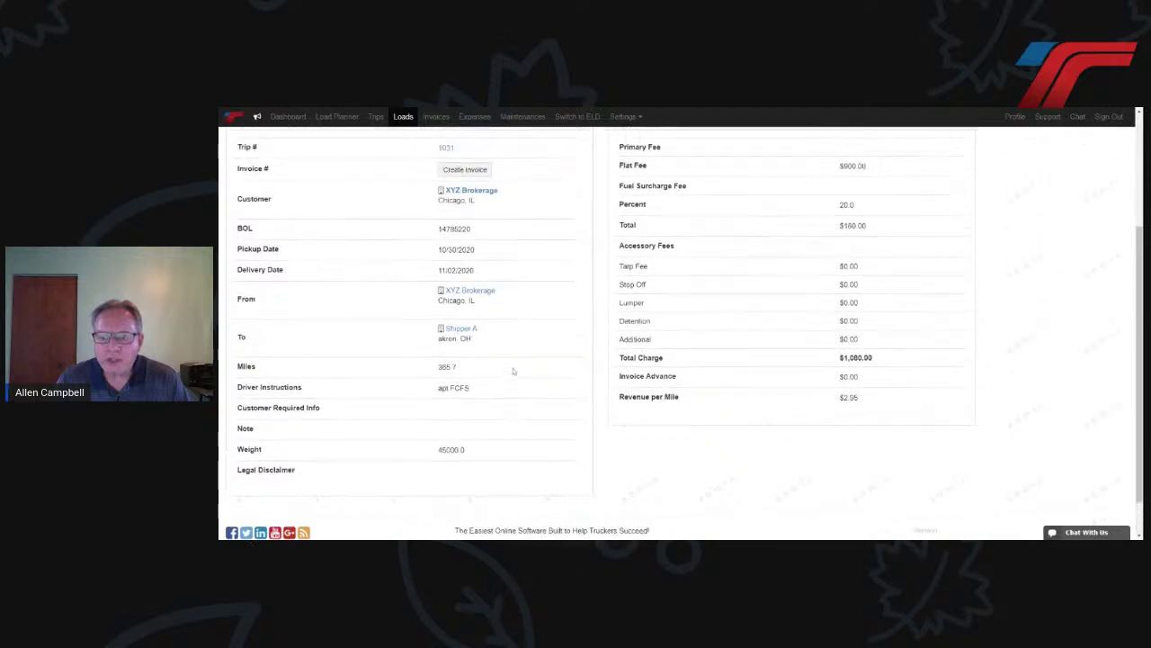
scroll(513, 370, up, 1)
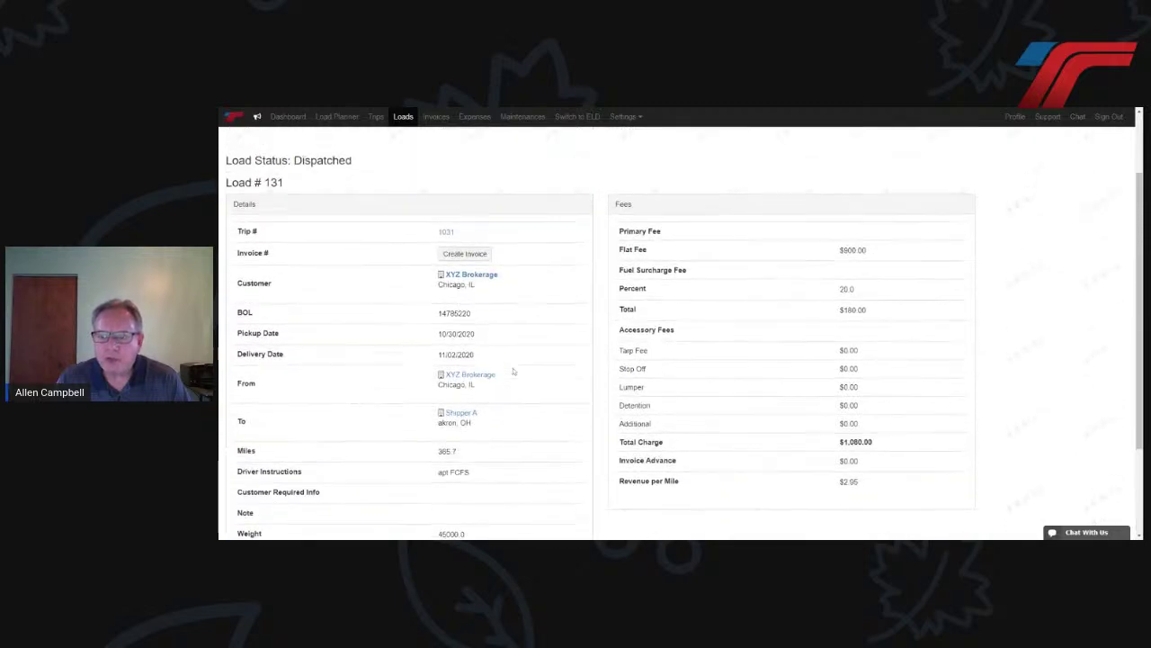
Create an invoice for XYZ Brokerage from the dispatched Chicago to akron load, keeping the default invoice number and date
click(465, 269)
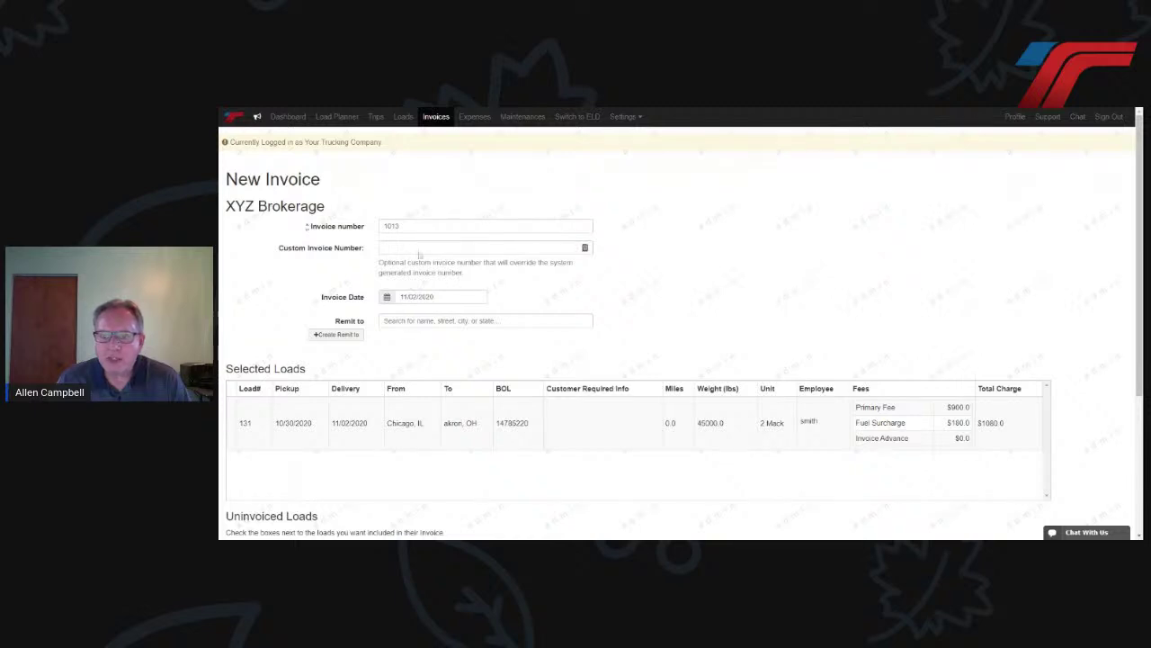
scroll(409, 363, down, 3)
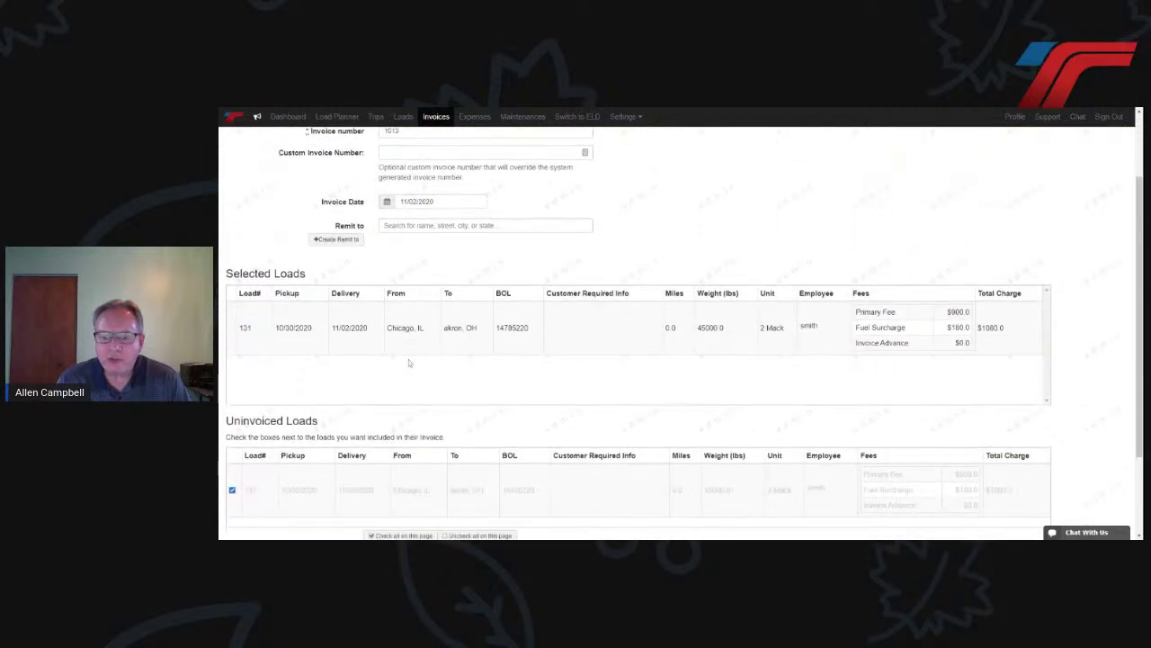
scroll(408, 362, down, 2)
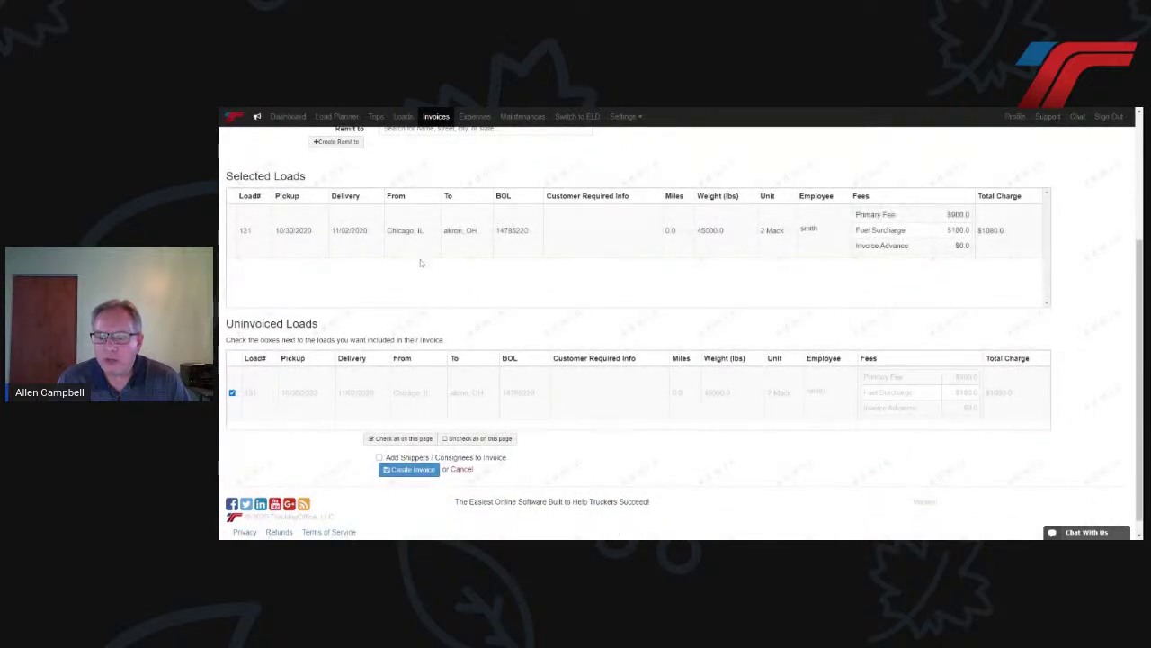
click(408, 470)
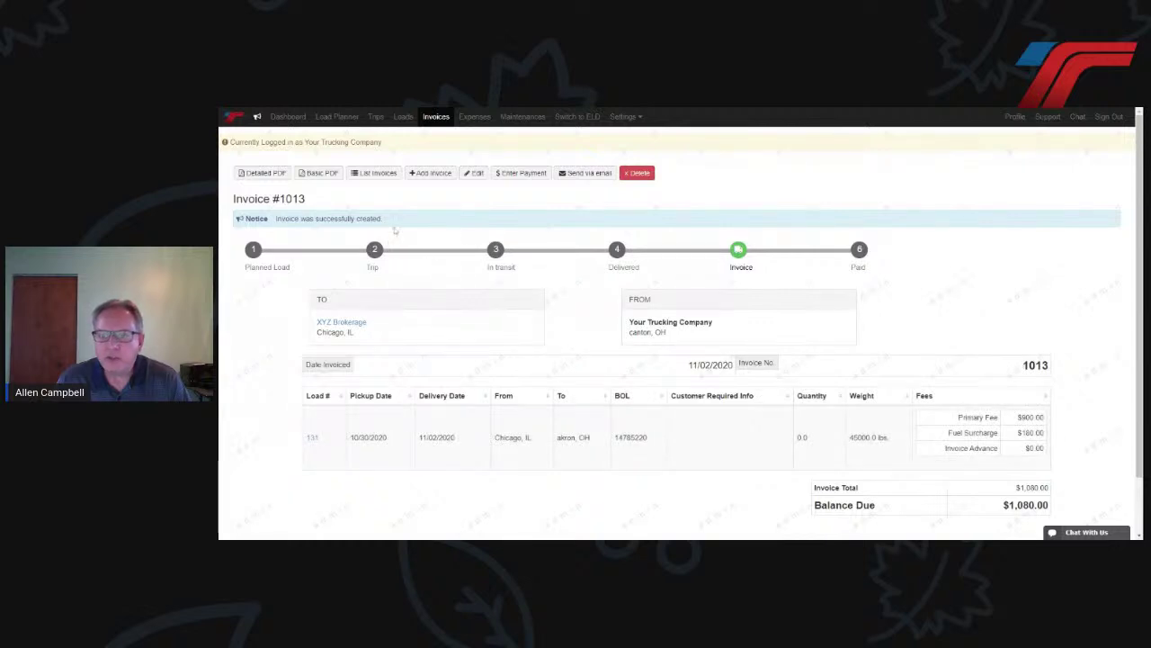
Open the email form of the new XYZ Brokerage invoice, and view the invoices and trips lists
click(586, 174)
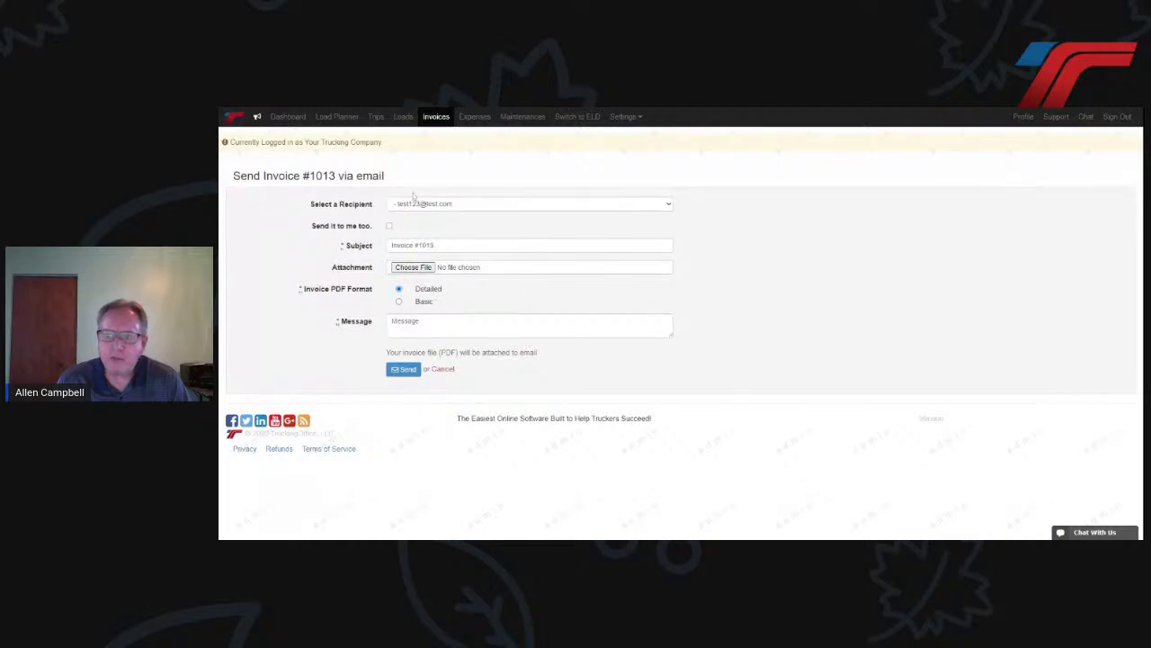
click(436, 117)
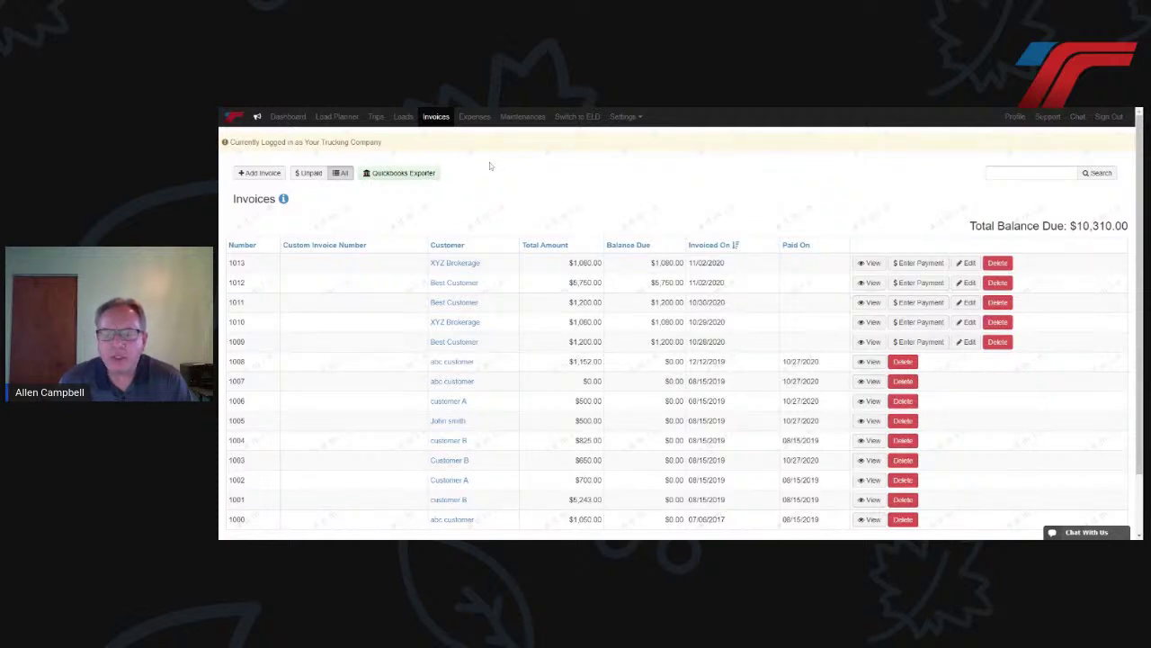
click(376, 117)
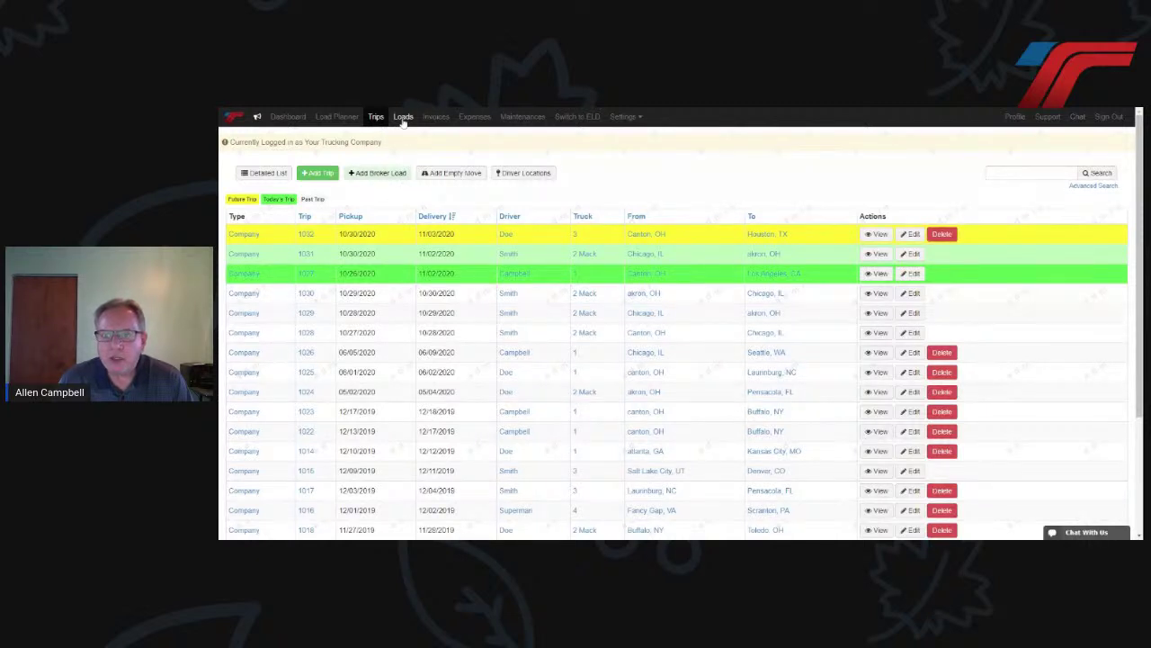
Clone the invoiced Best Customer load from akron, OH to Chicago, IL and review the copied stops and fees
click(403, 118)
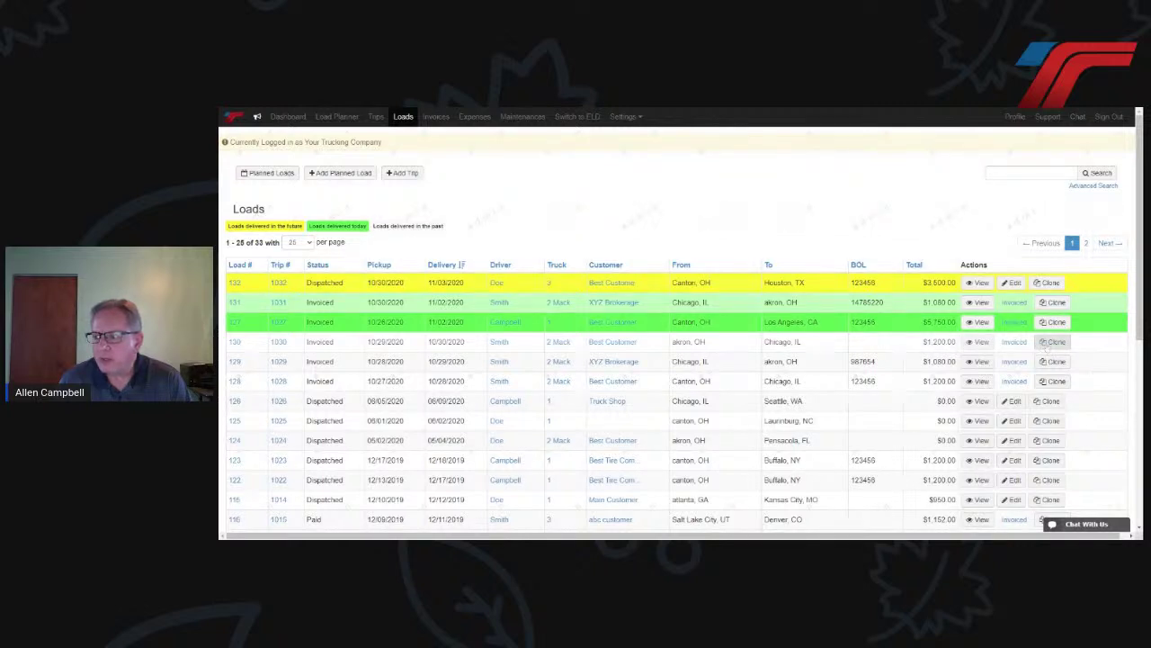
click(1052, 341)
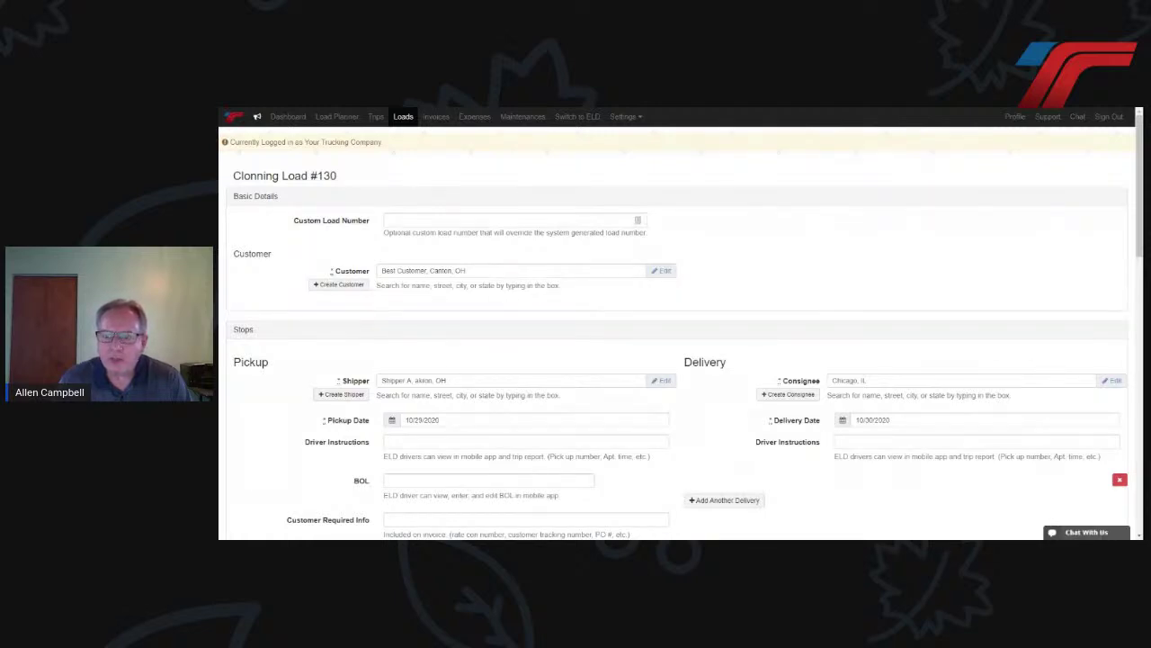
scroll(510, 313, down, 1)
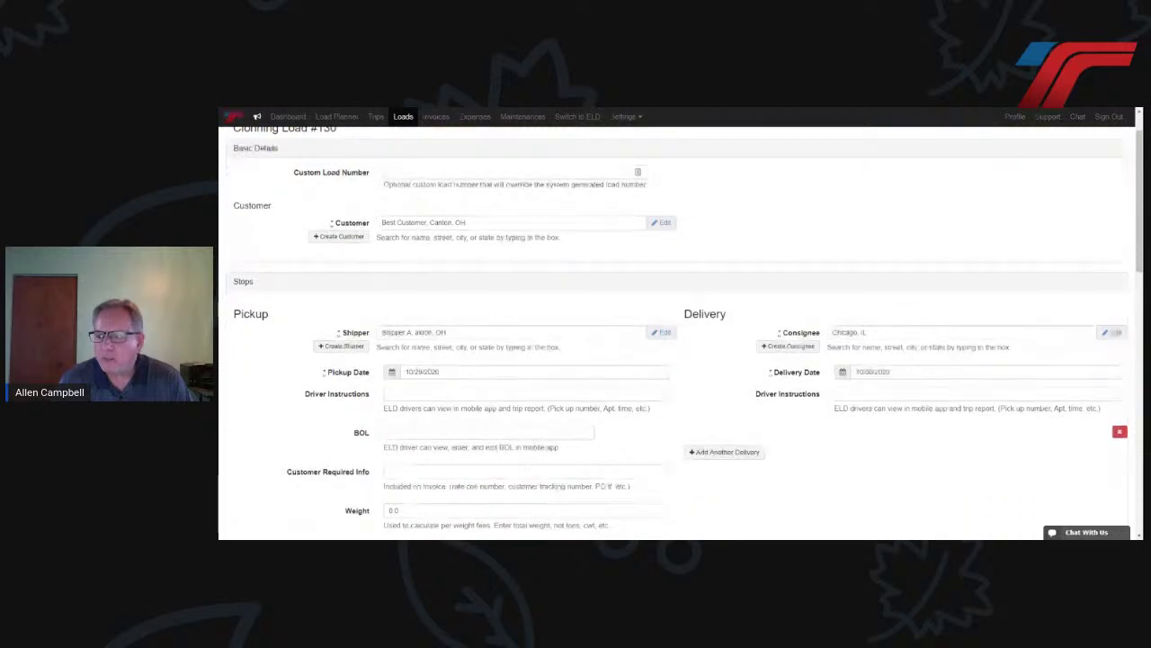
scroll(373, 328, down, 1)
scroll(673, 328, down, 1)
scroll(746, 358, down, 7)
scroll(745, 358, down, 4)
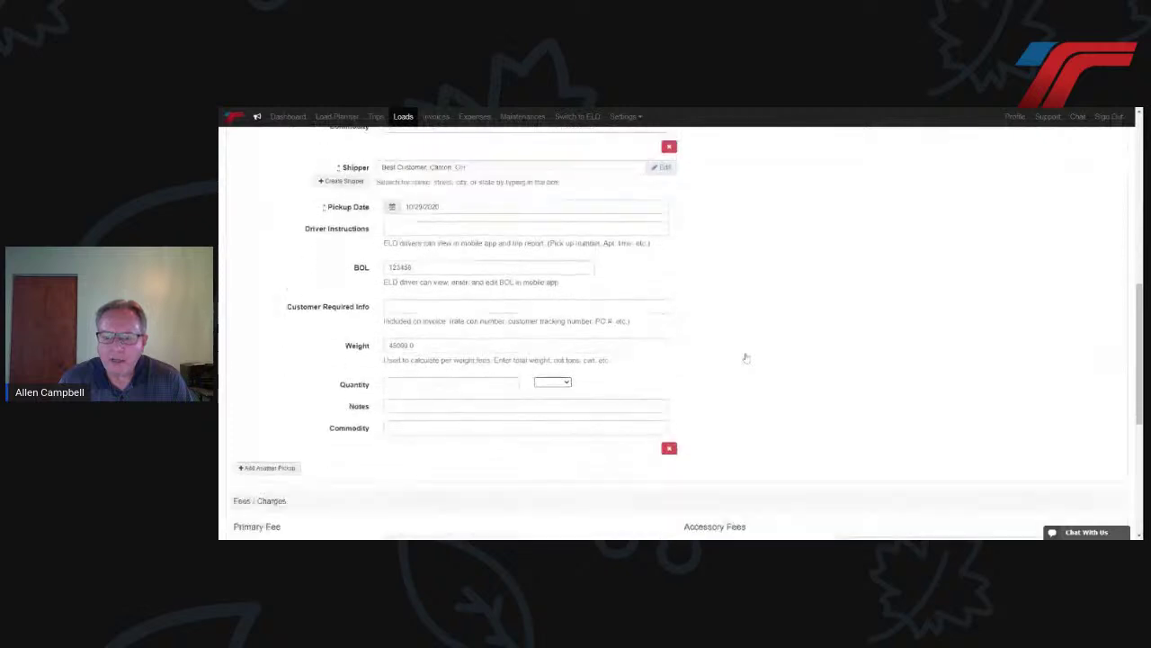
scroll(432, 442, down, 1)
scroll(433, 443, up, 5)
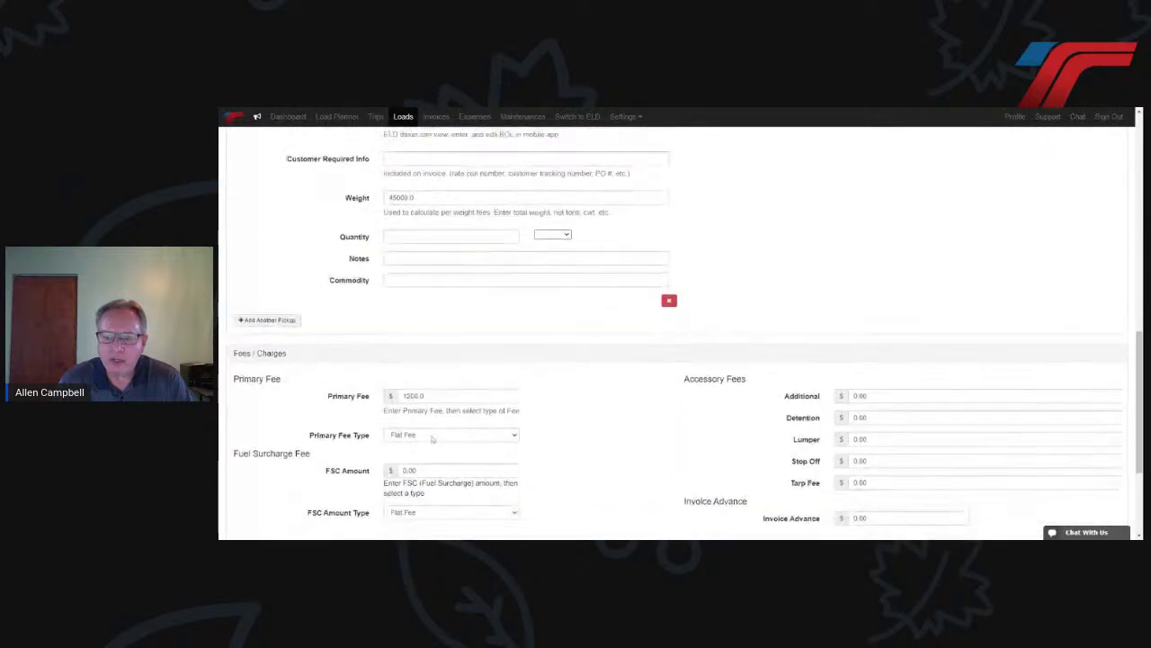
scroll(433, 440, up, 5)
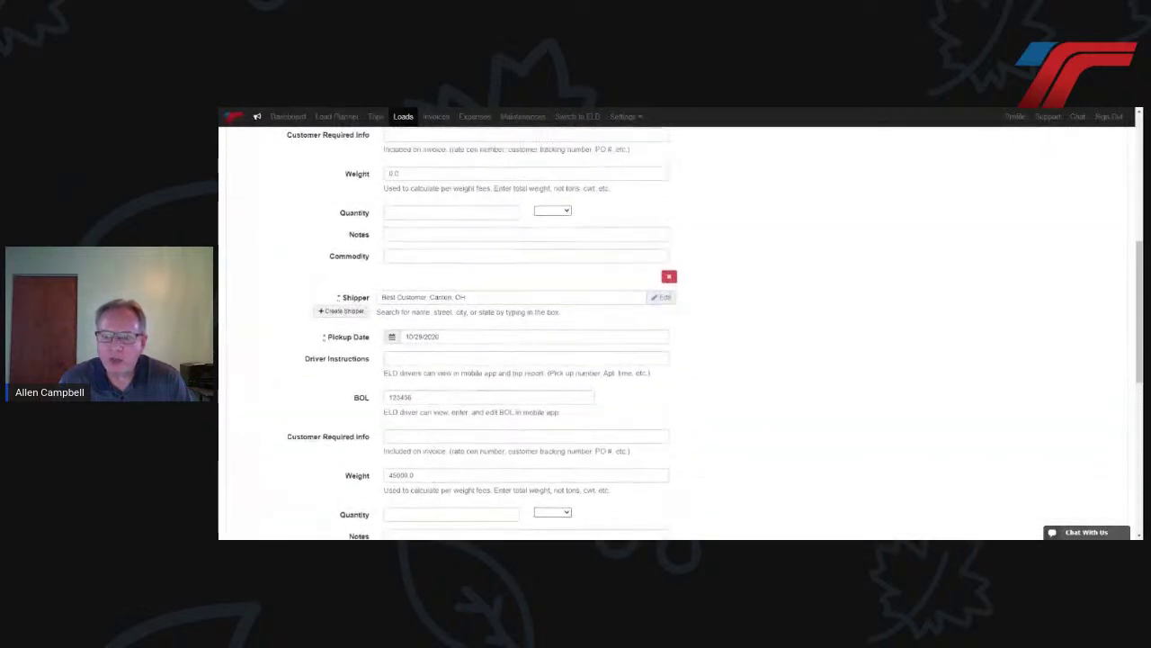
Set the pickup date of the Shipper A stop in akron, OH to 11/02/2020
scroll(432, 440, up, 1)
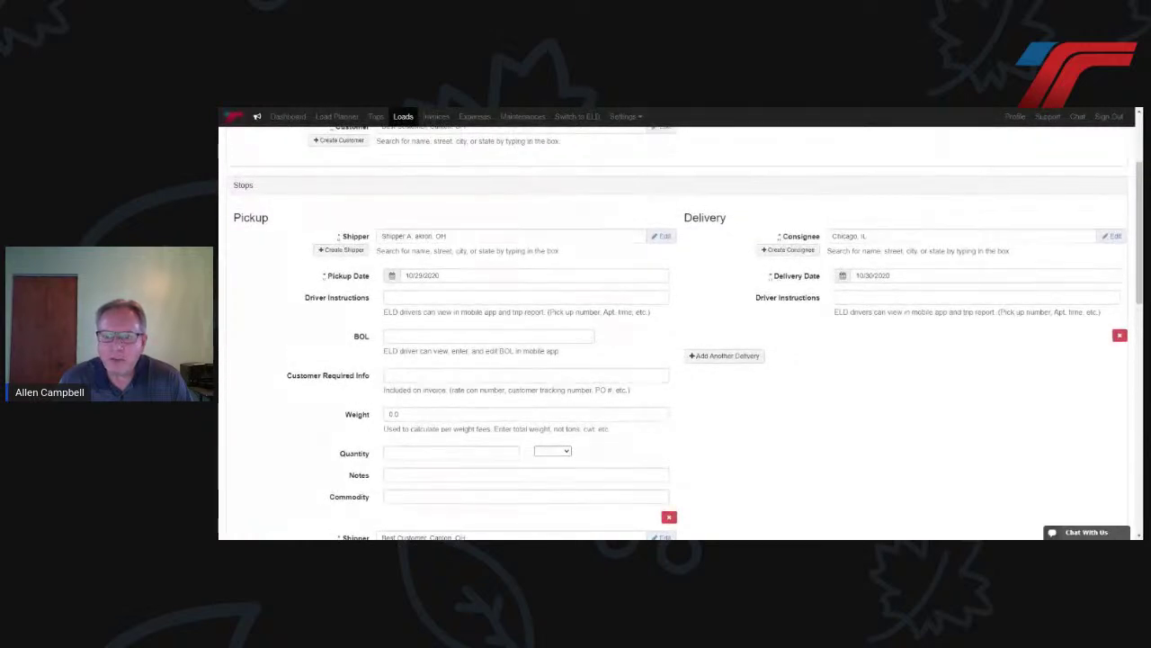
click(395, 277)
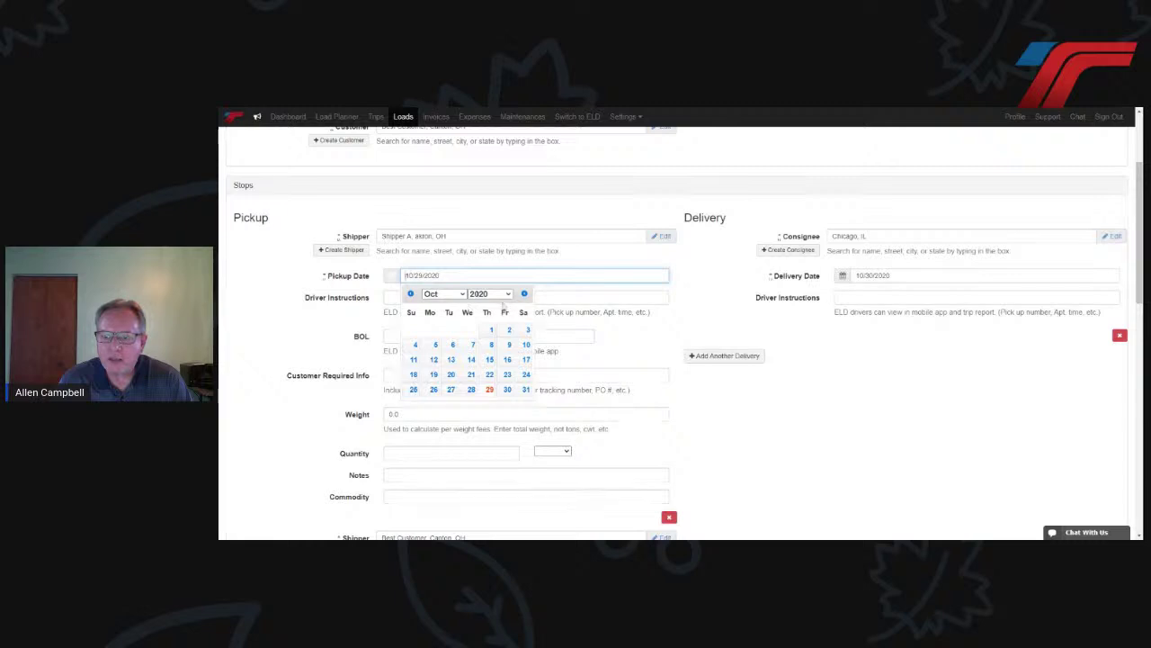
click(525, 295)
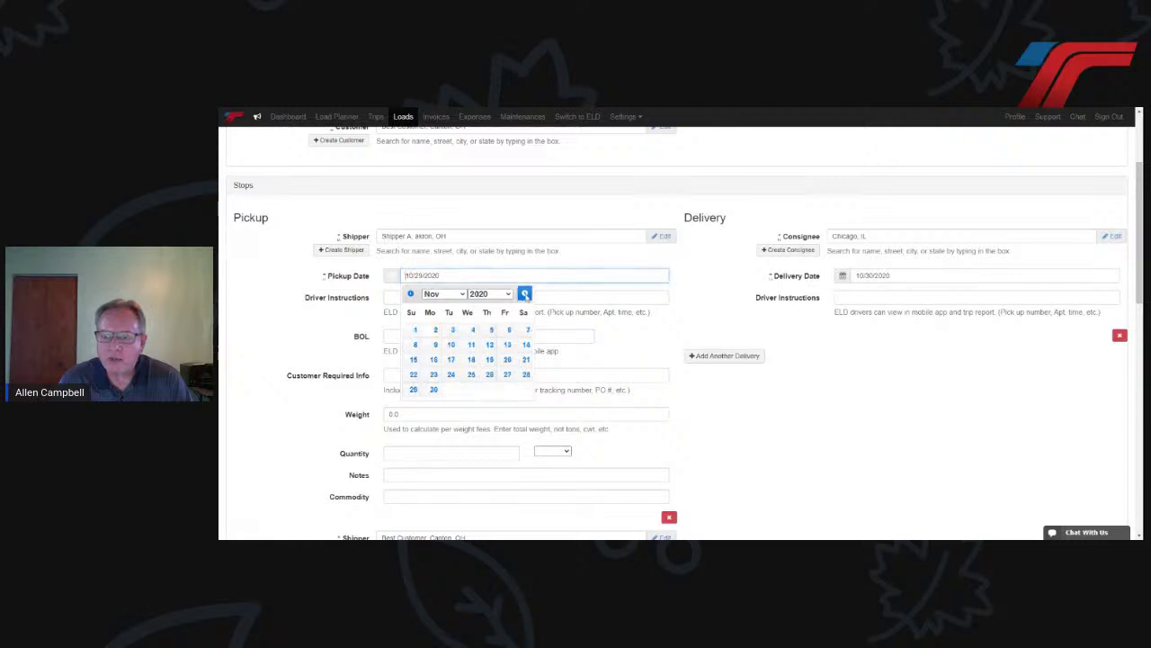
click(435, 330)
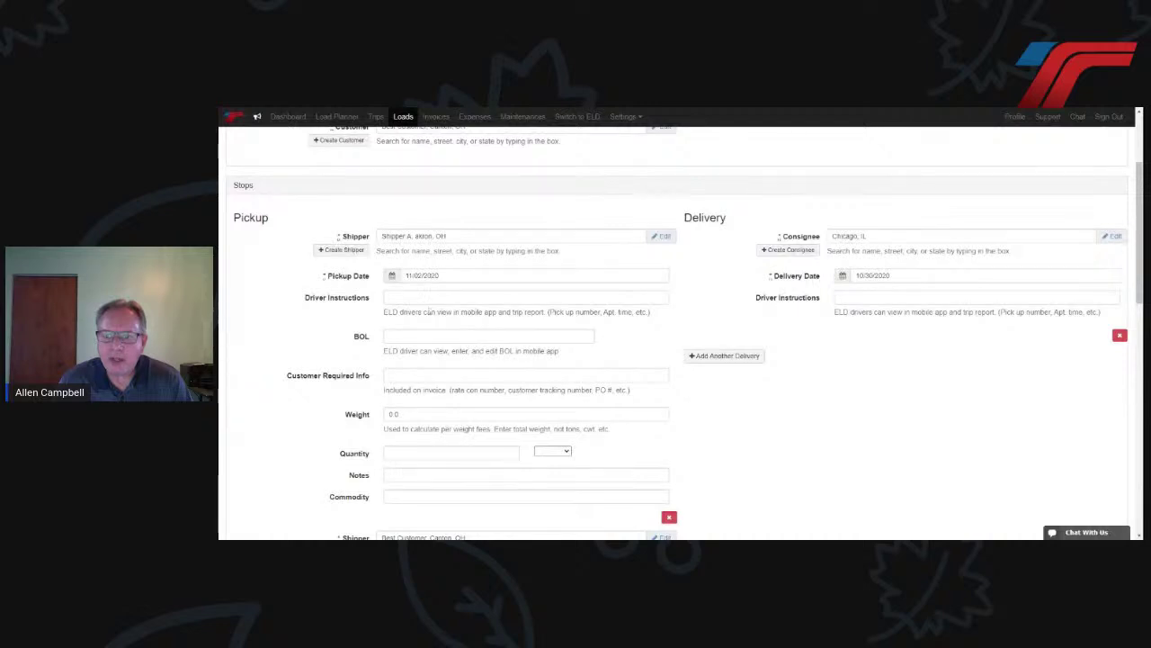
Set the Best Customer pickup stop's date to 11/02/2020 and its BOL to 123478
scroll(429, 311, down, 1)
scroll(429, 310, down, 3)
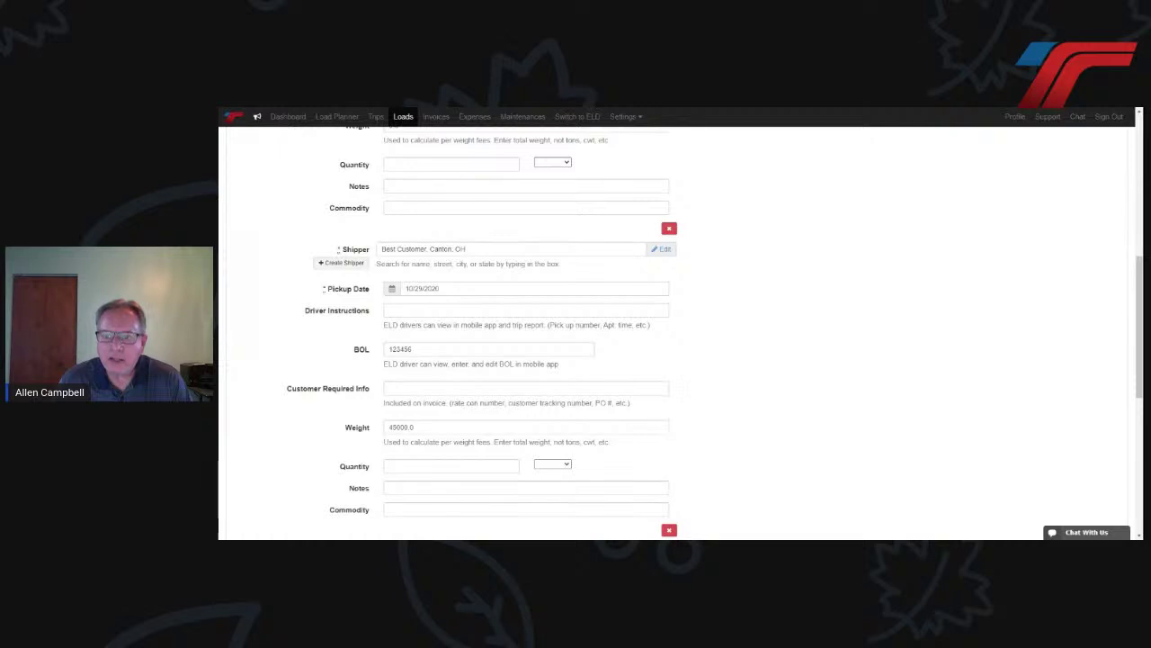
click(392, 289)
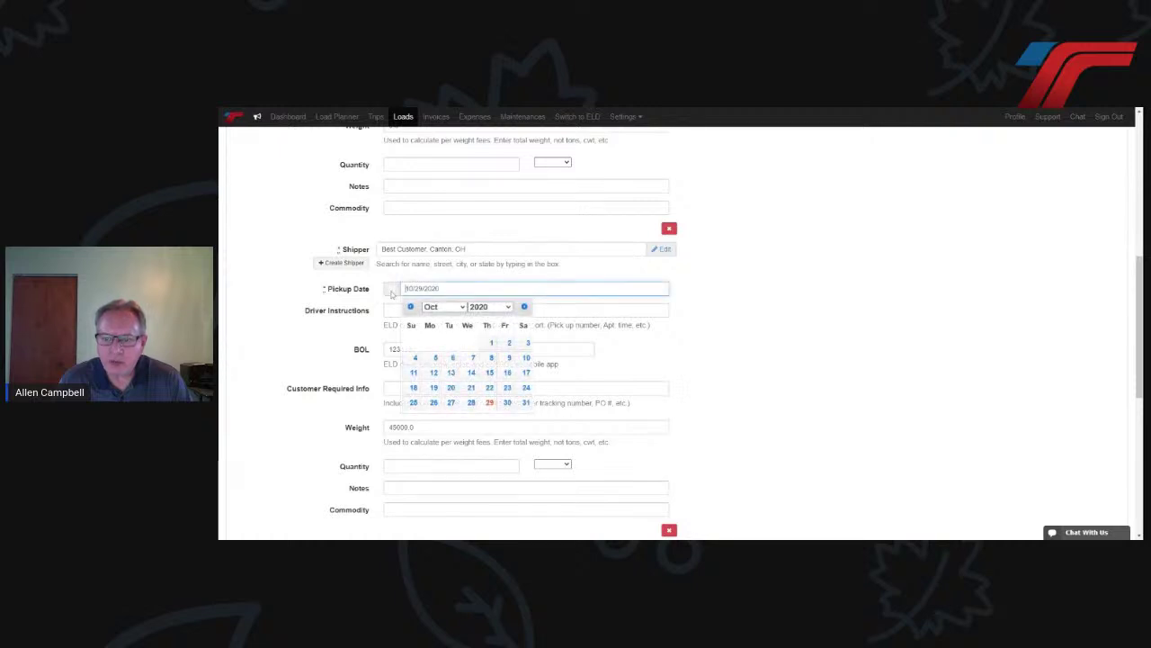
click(524, 306)
click(433, 343)
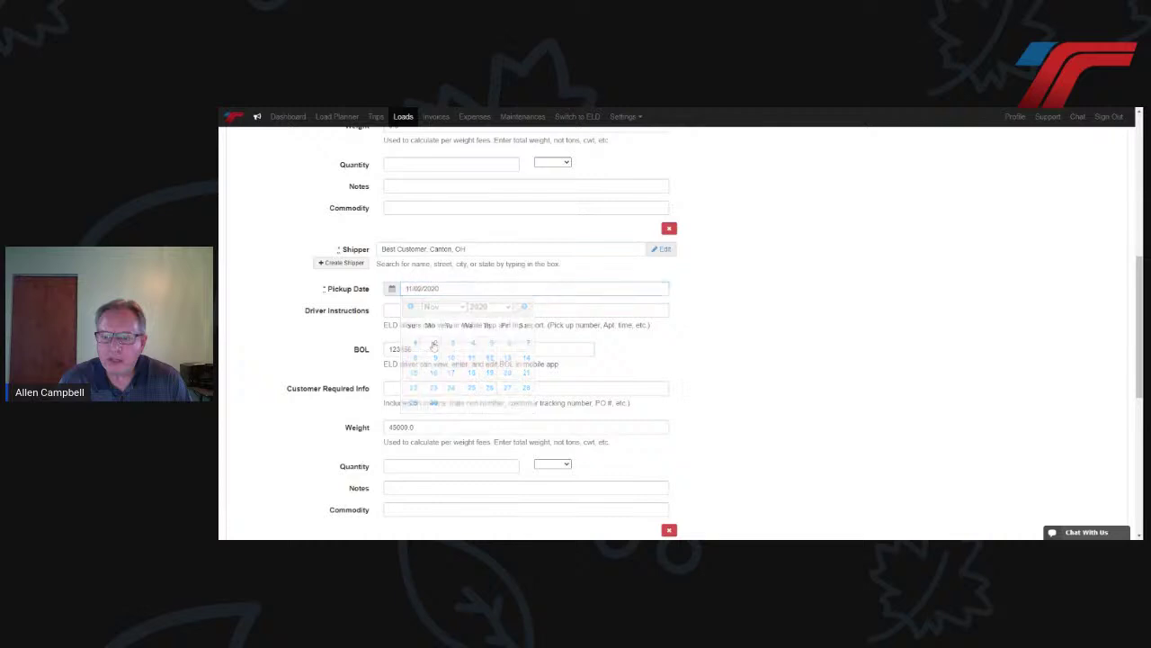
drag(414, 350, 404, 356)
text(78)
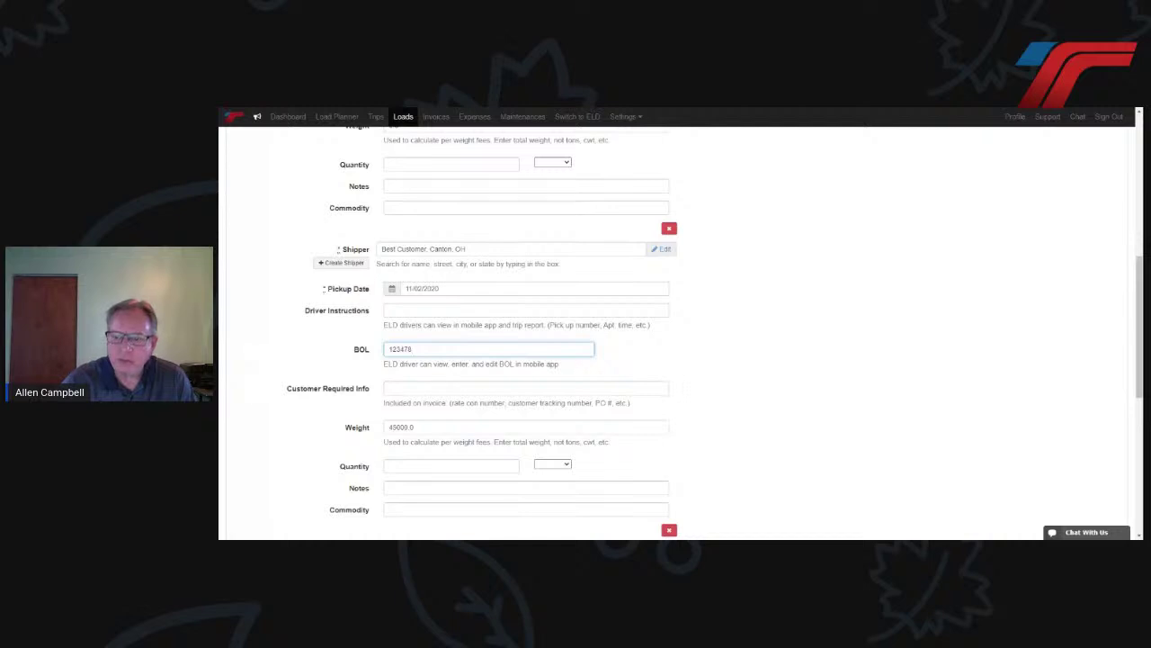
Set the delivery date of the Chicago, IL stop to 11/03/2020
scroll(404, 357, up, 2)
scroll(403, 357, up, 1)
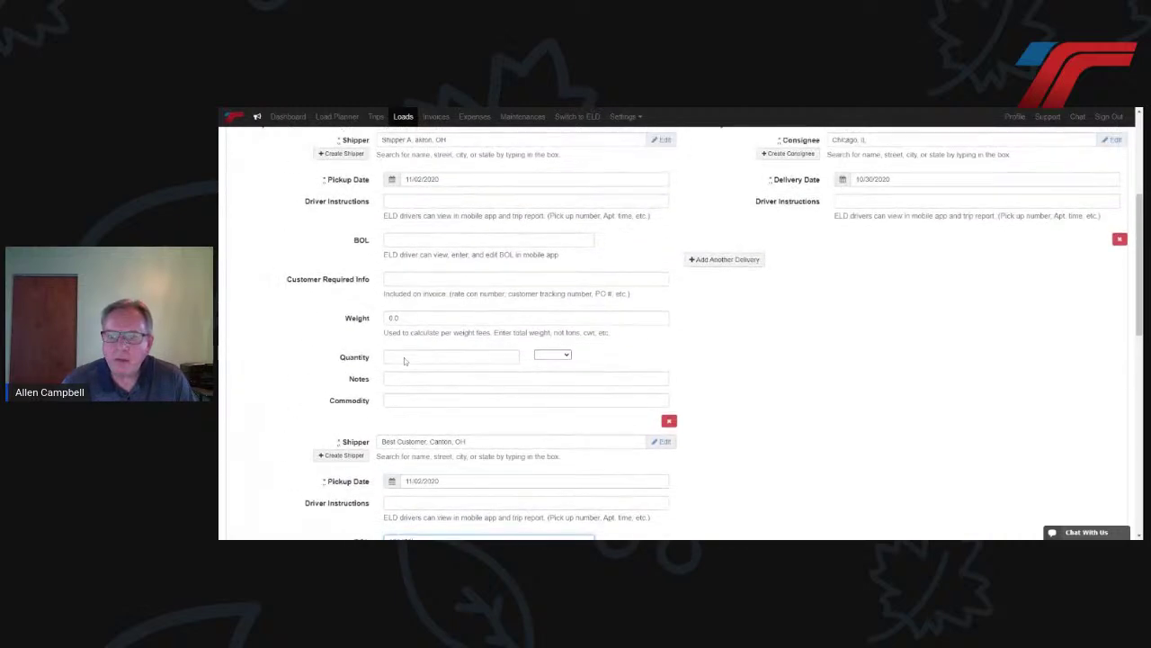
scroll(404, 357, up, 1)
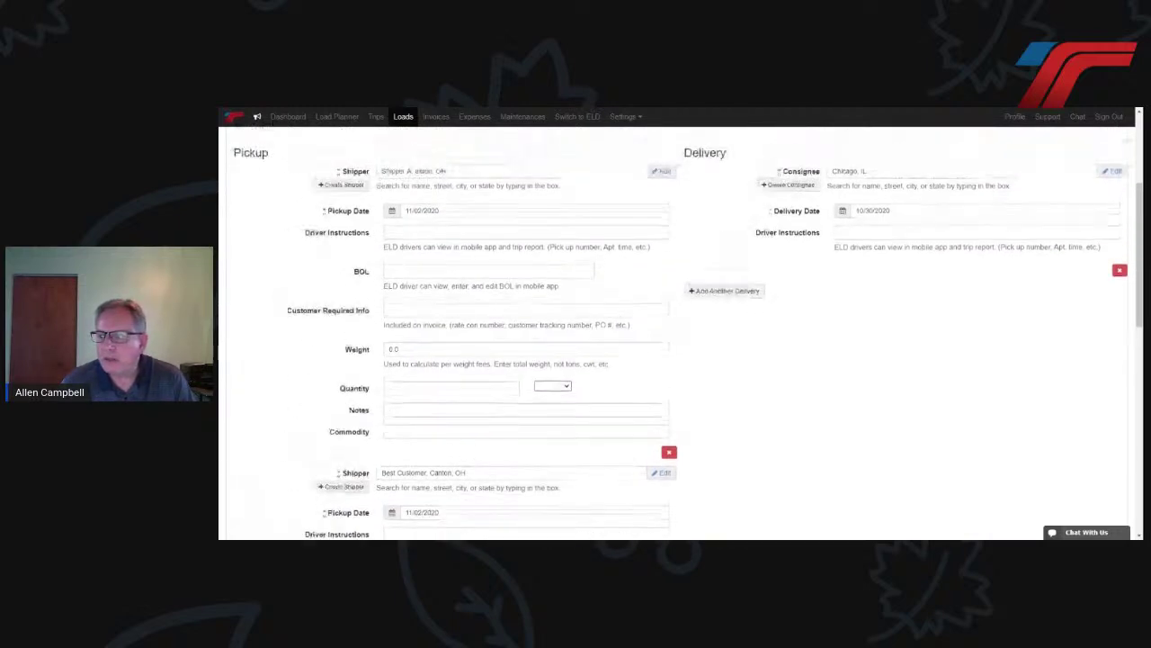
scroll(404, 357, up, 1)
click(910, 275)
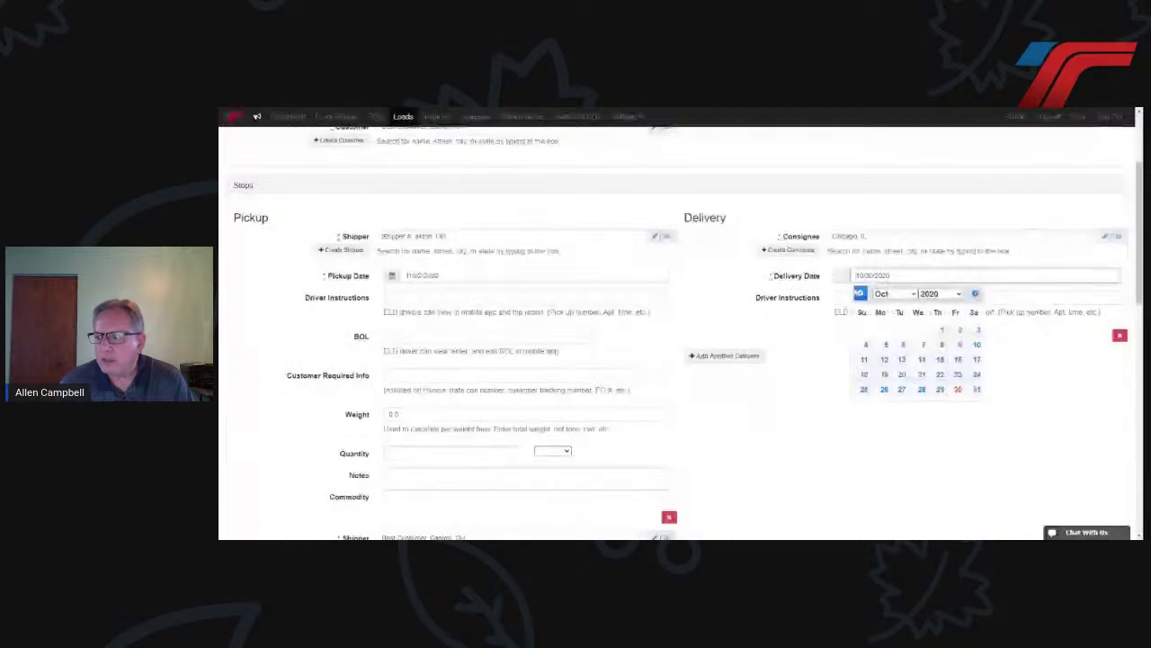
click(975, 294)
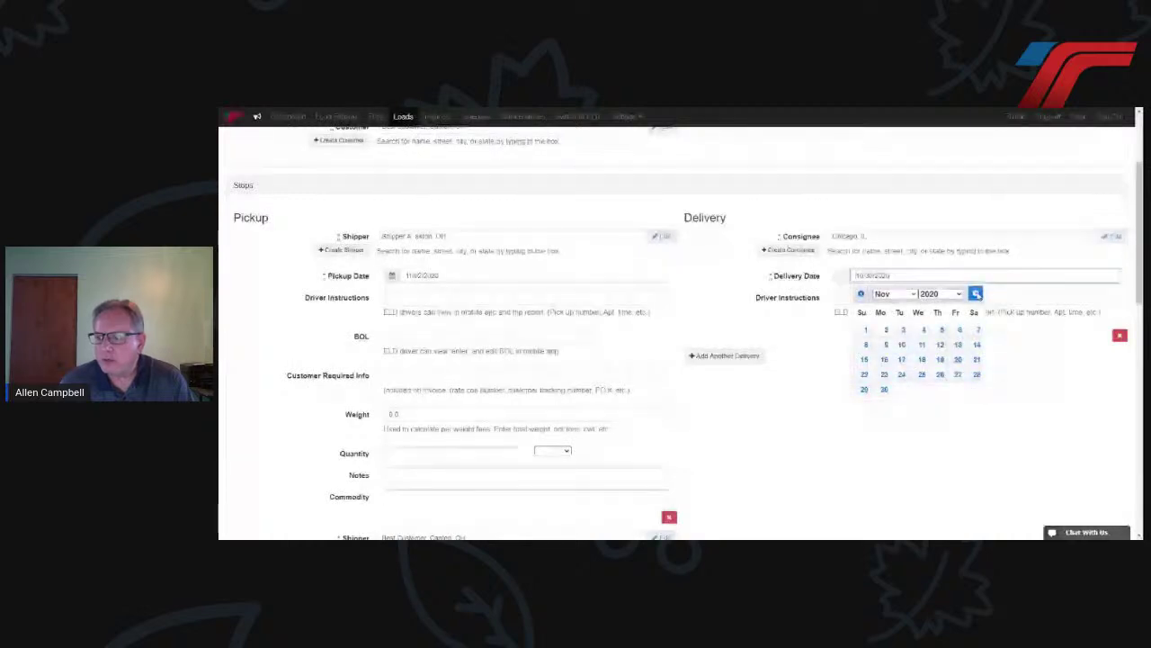
click(903, 330)
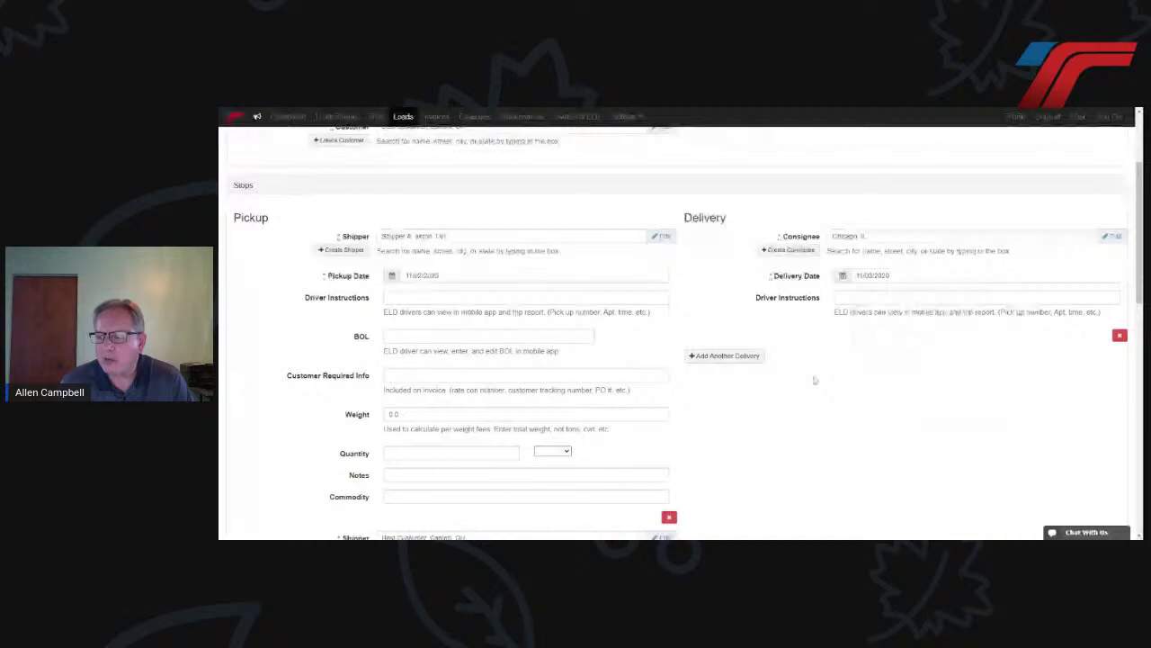
Check the cloned load's fees, and set the weight of the Best Customer pickup stop to 43500
scroll(814, 380, down, 3)
scroll(814, 380, down, 4)
scroll(814, 379, down, 3)
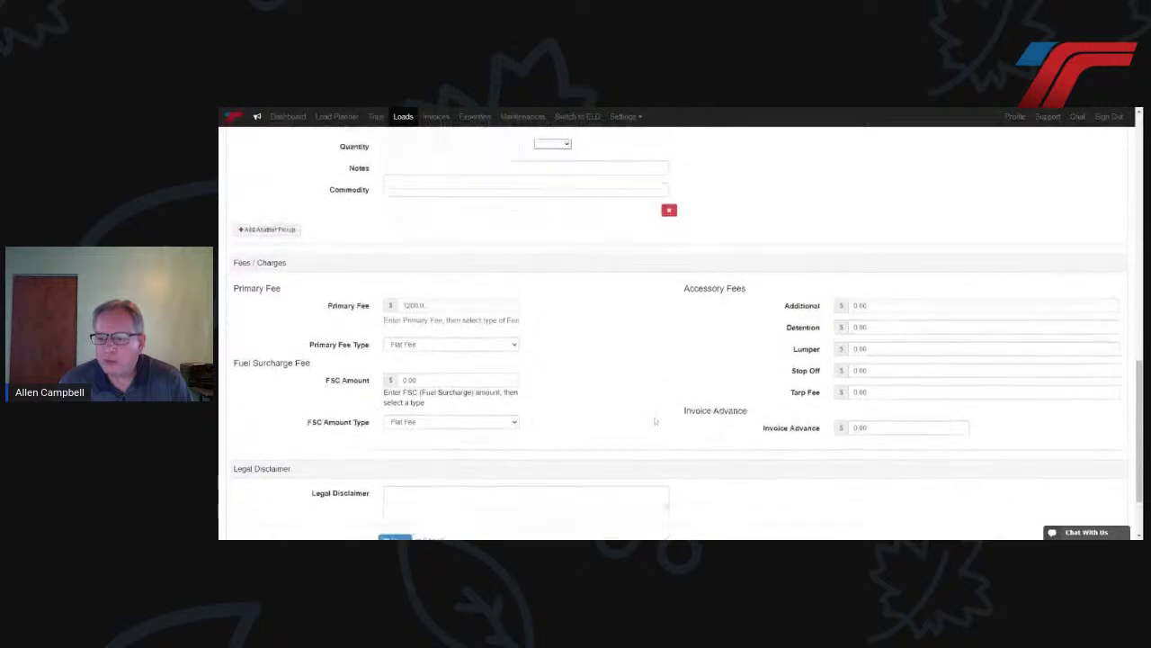
scroll(655, 420, down, 2)
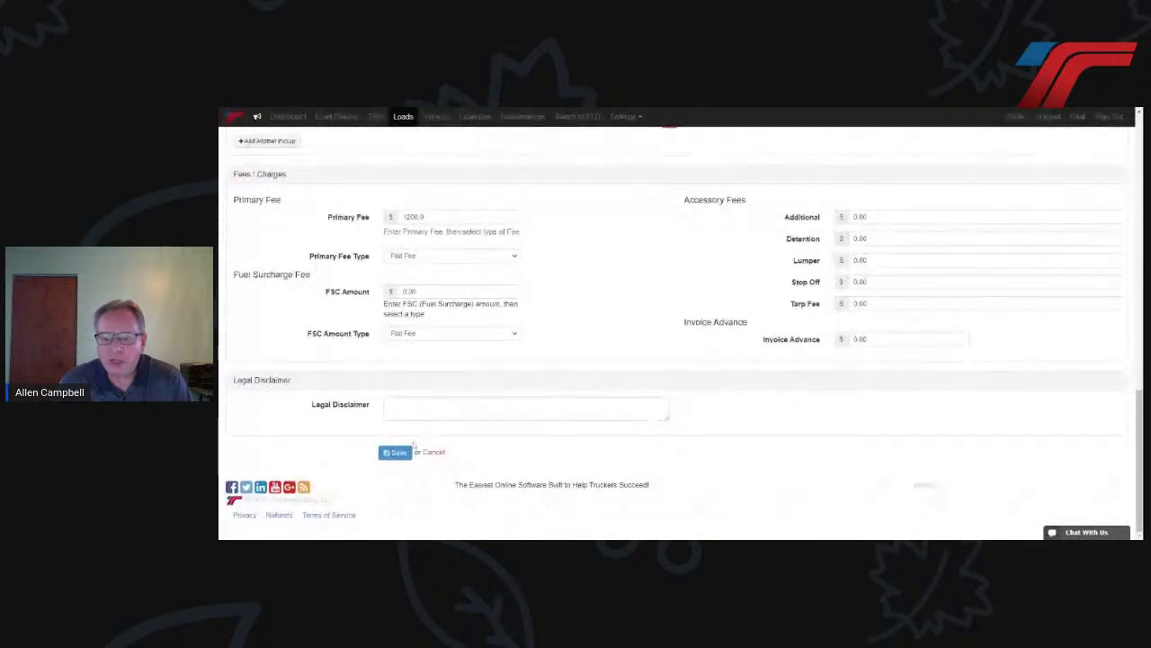
scroll(551, 422, up, 3)
scroll(552, 426, up, 2)
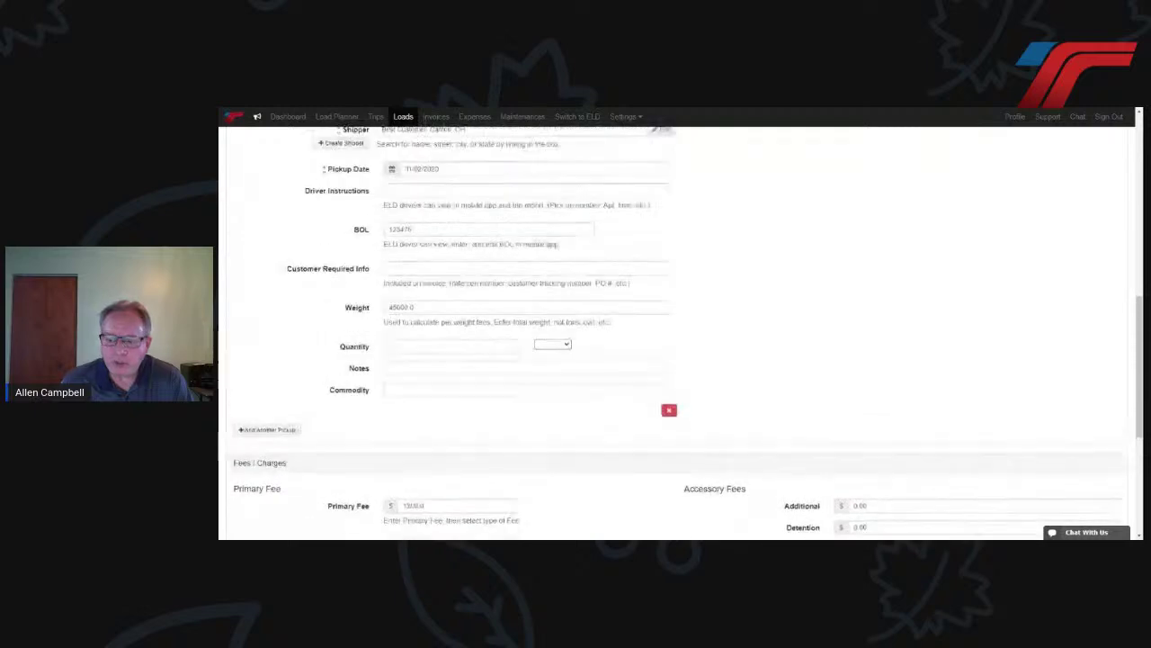
click(337, 310)
text(43500)
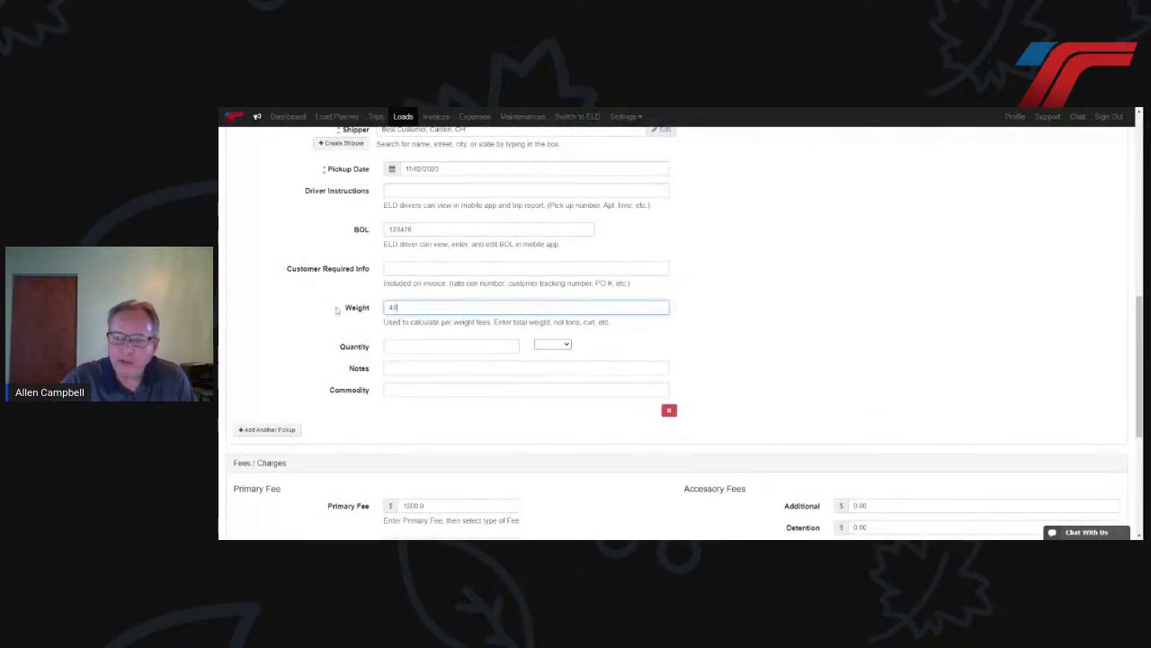
click(335, 333)
Save the cloned load and review the details, fees and route of the new planned load
scroll(335, 332, down, 2)
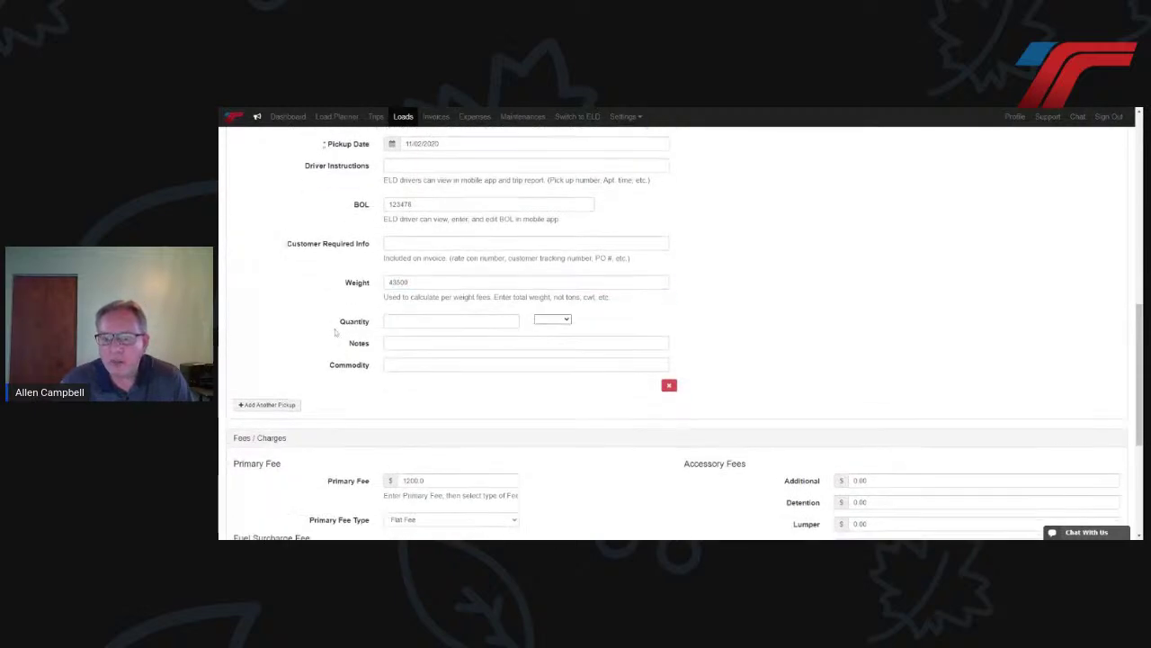
scroll(335, 332, down, 5)
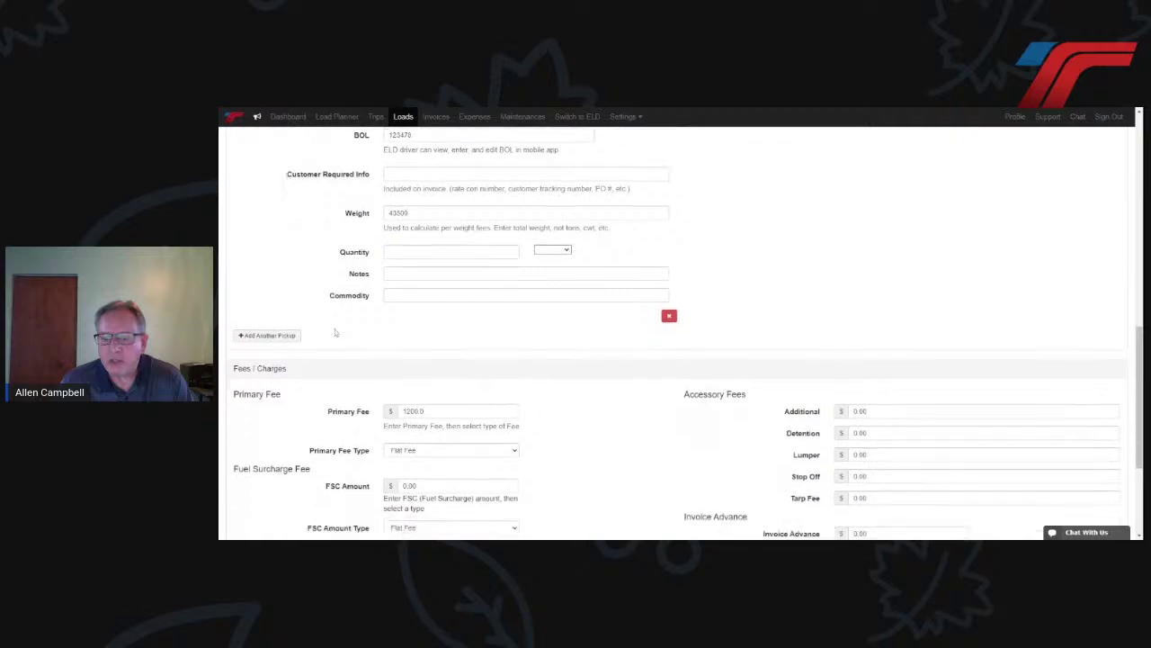
click(389, 454)
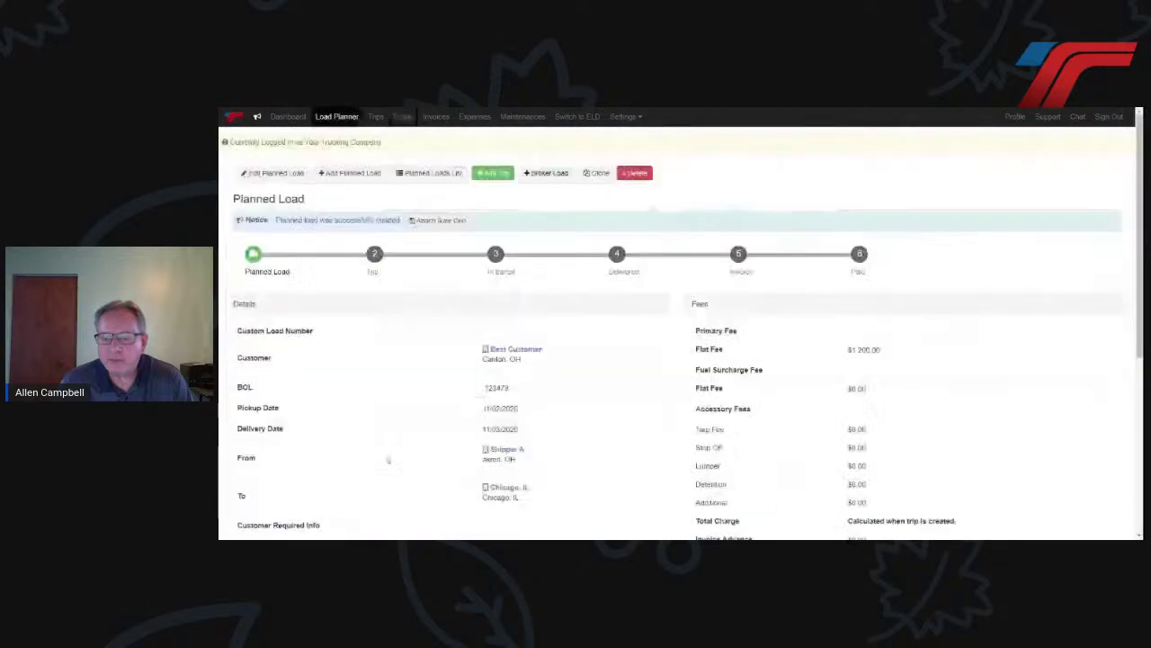
scroll(389, 345, down, 4)
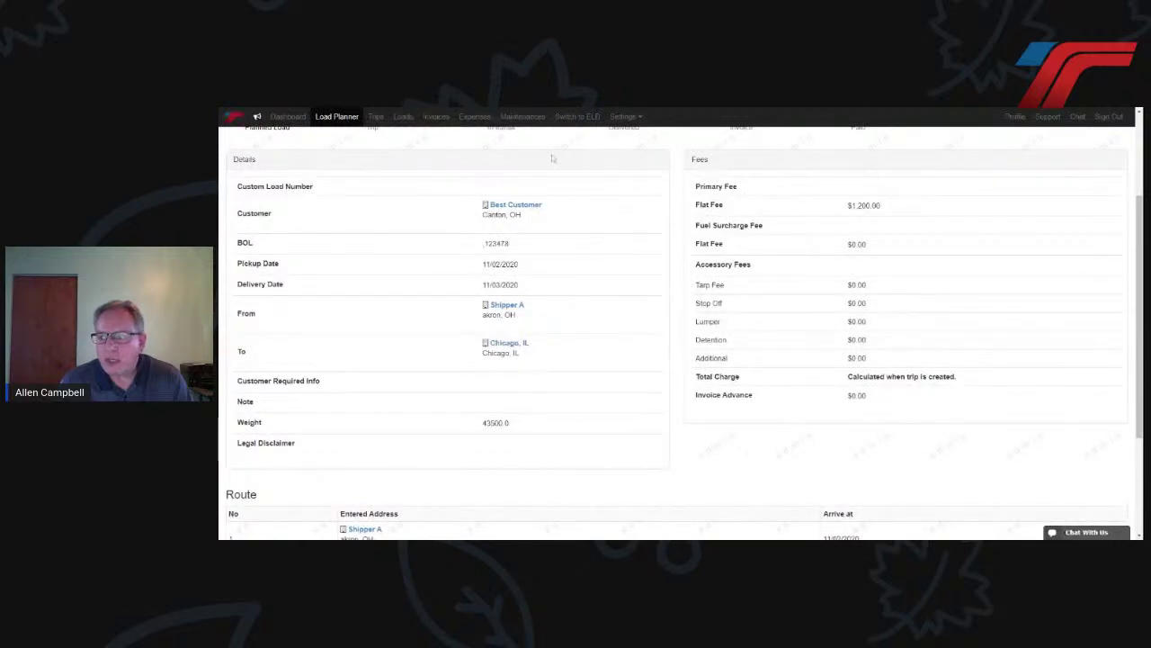
scroll(707, 376, down, 3)
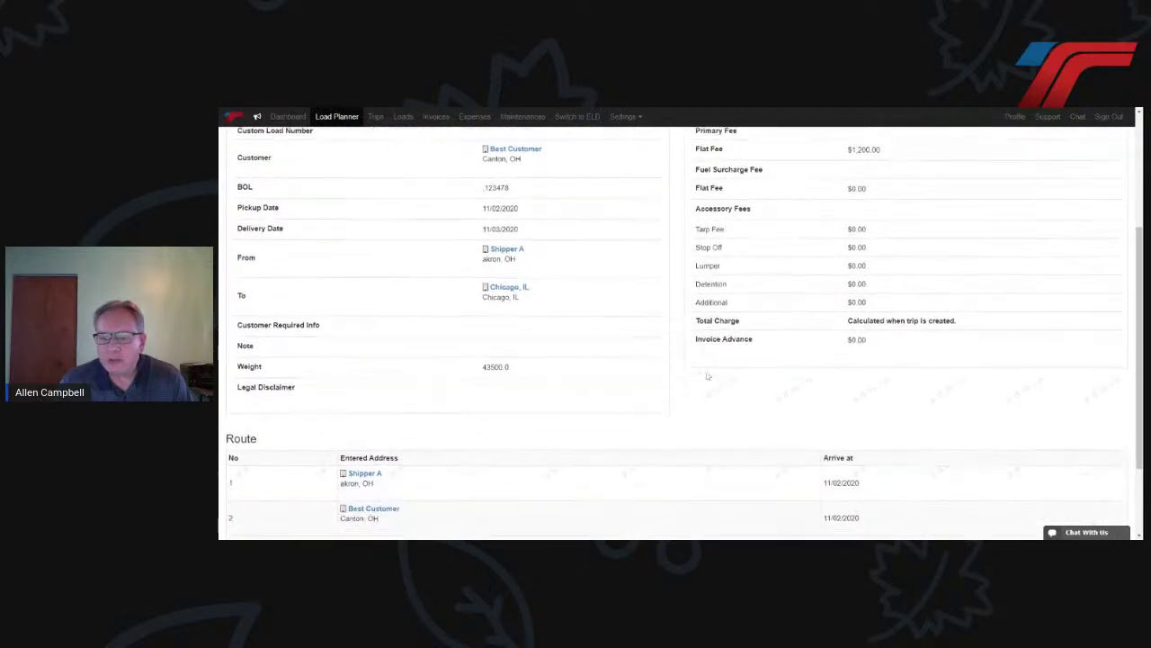
scroll(707, 376, up, 4)
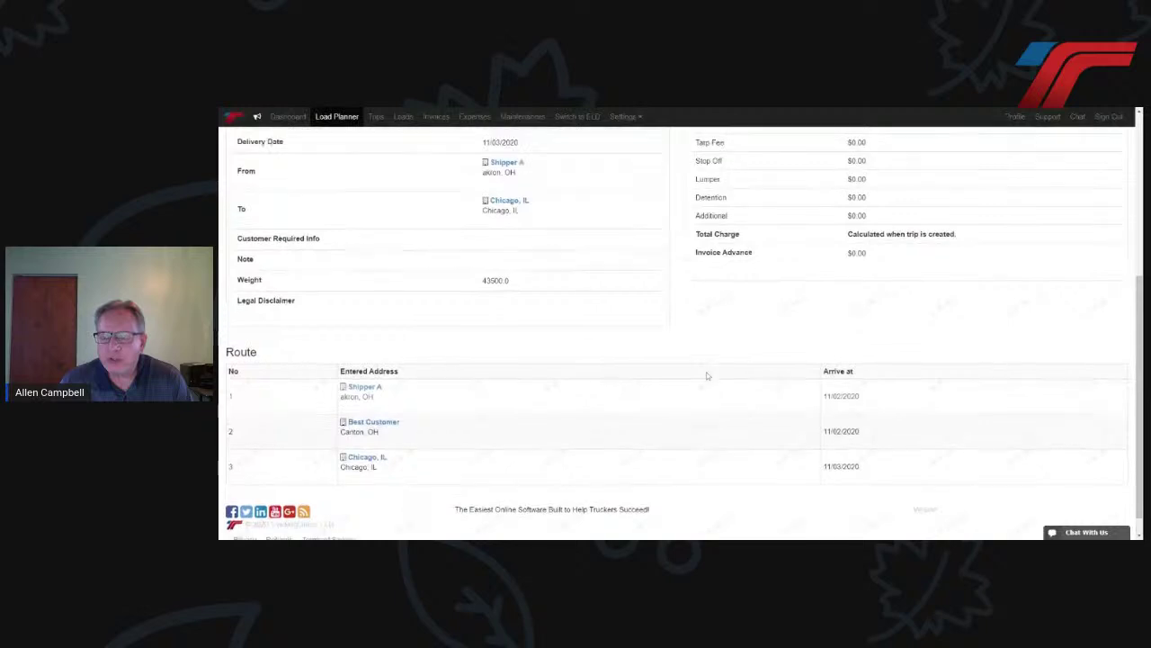
scroll(708, 376, up, 2)
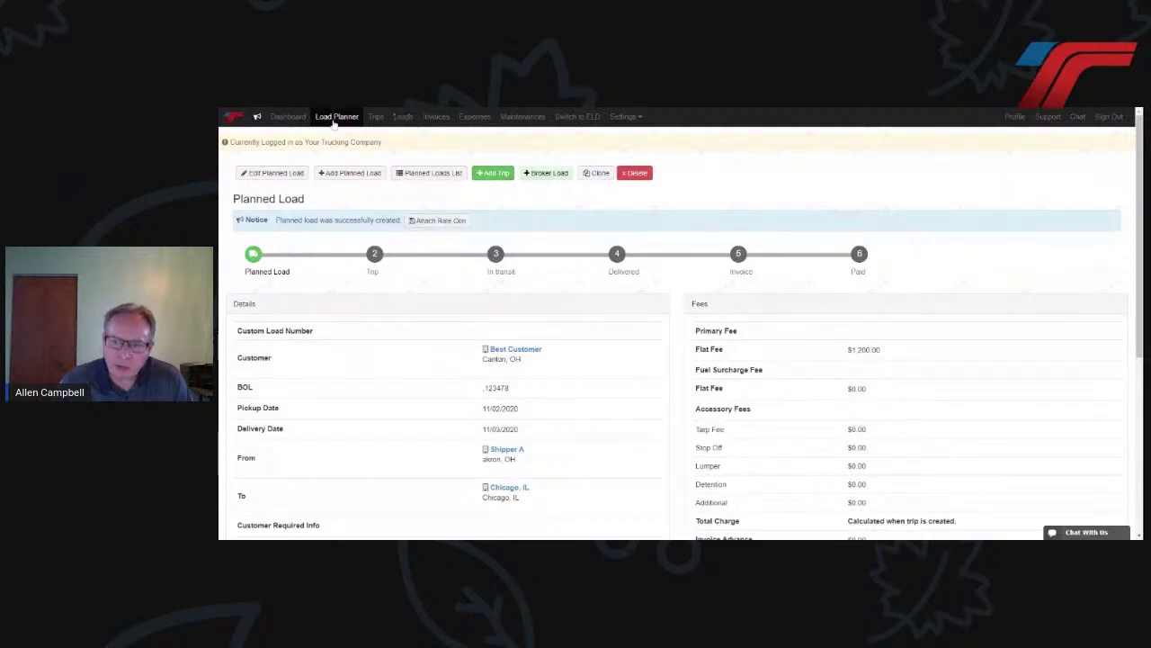
Start a trip for the planned load, choose the driver paired with 3 Truck Pete, and check the truck's last location and the included load
click(493, 174)
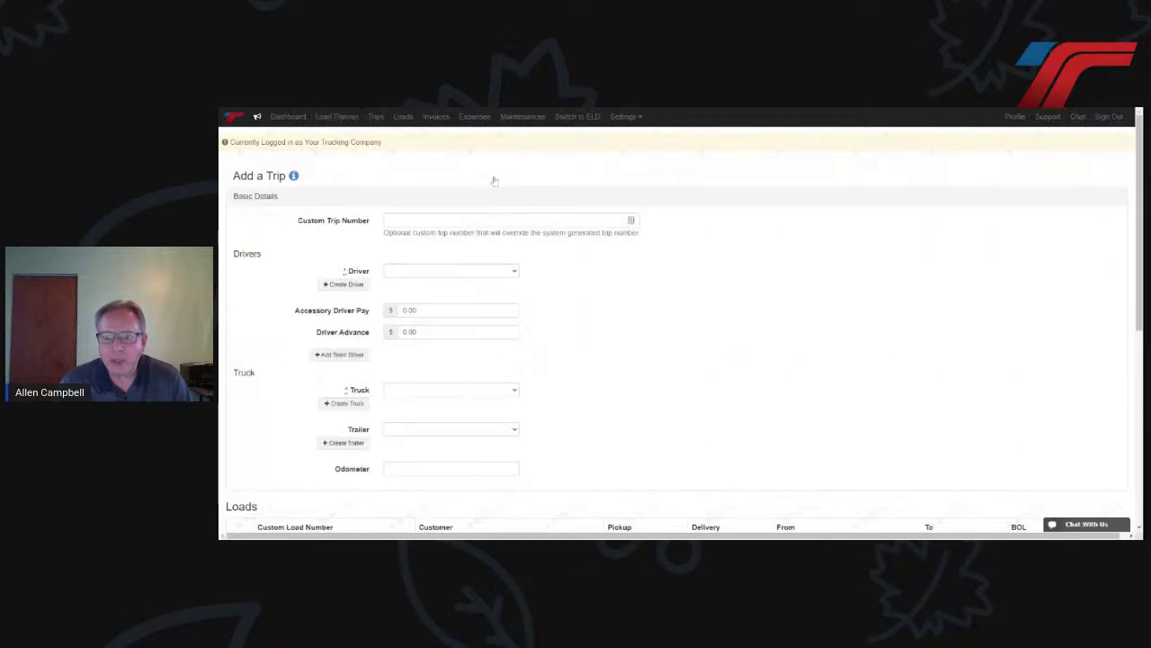
click(512, 276)
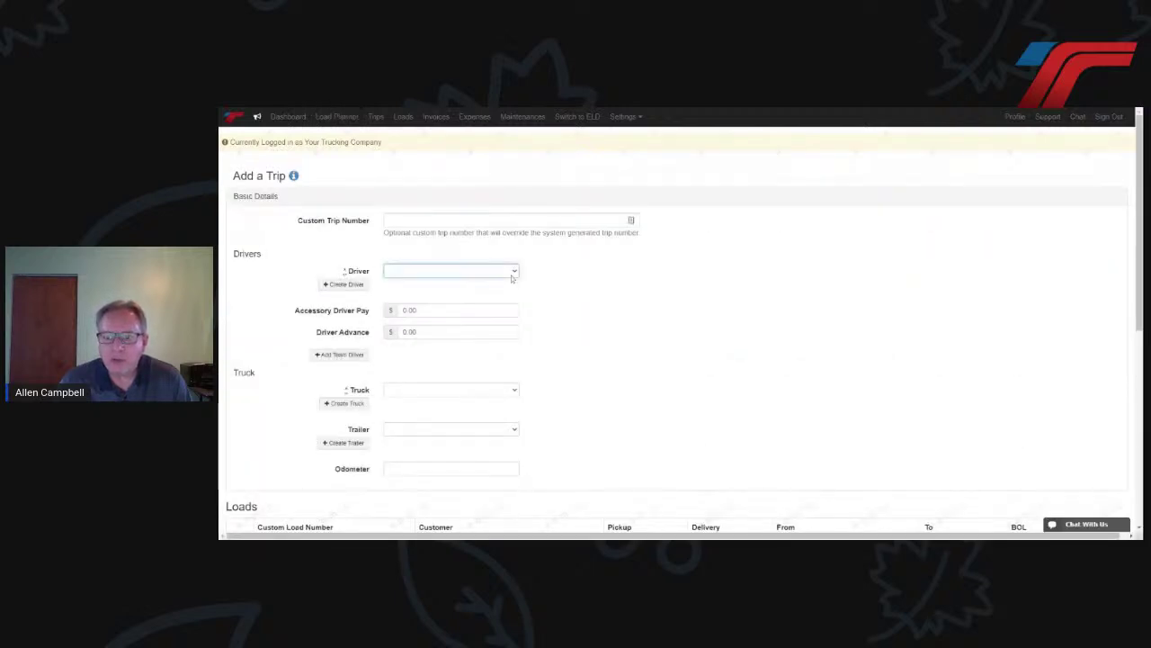
click(479, 327)
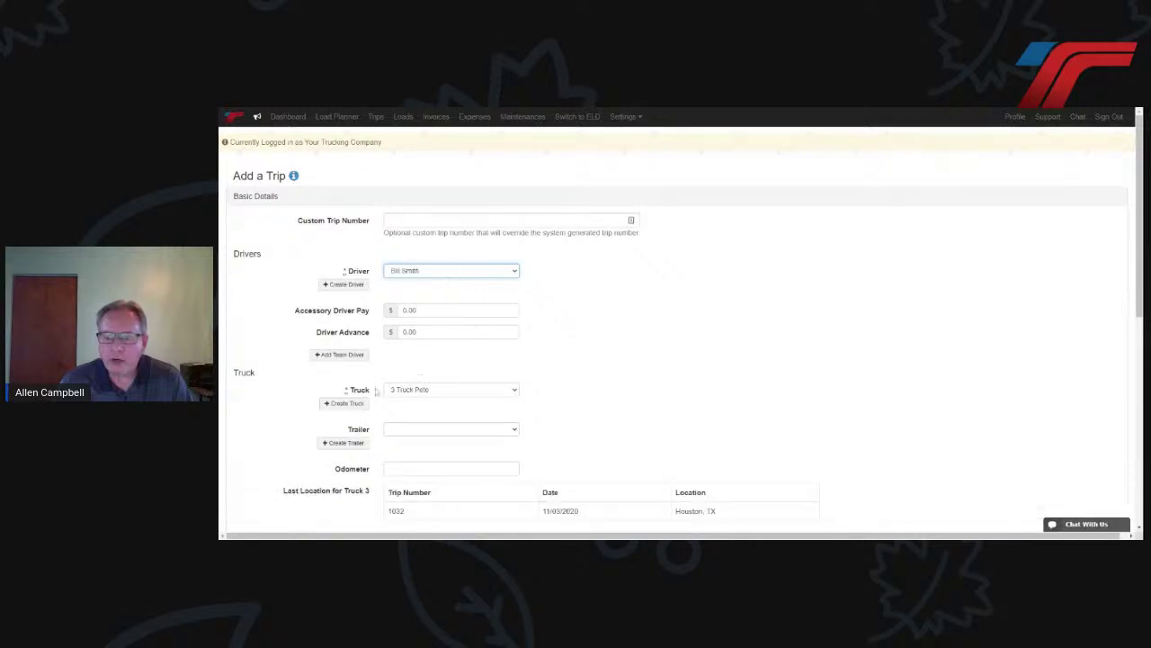
scroll(443, 401, down, 1)
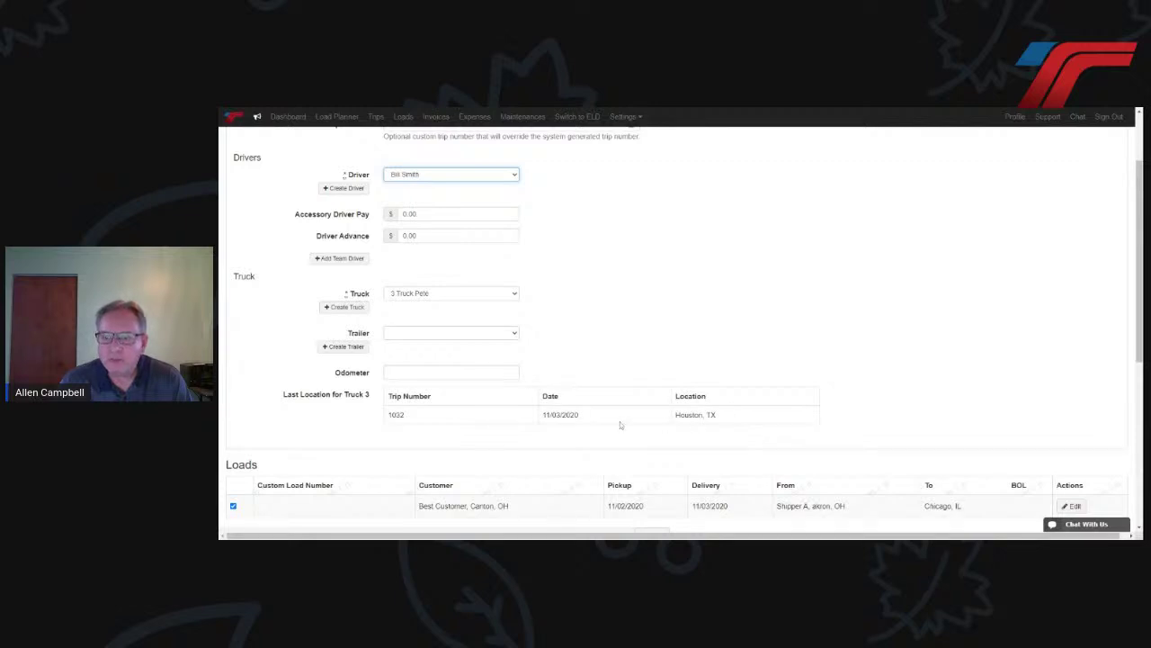
scroll(620, 424, up, 1)
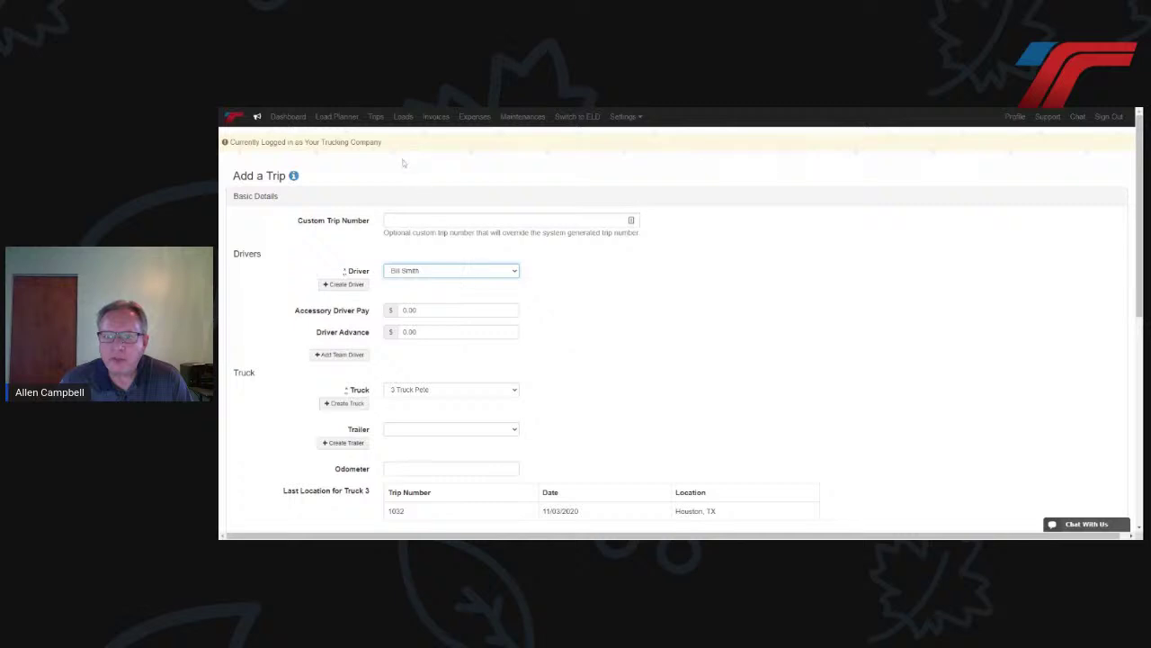
Check the trips list for the chosen driver's past trips and trucks, and return to the planned loads
click(376, 116)
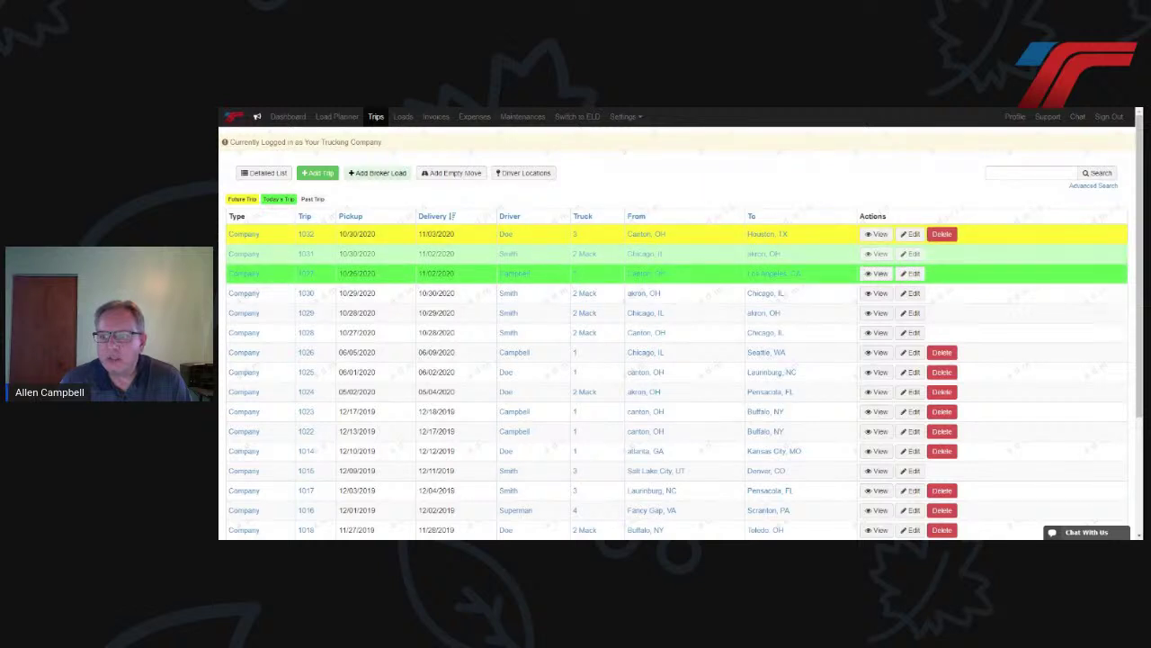
click(506, 254)
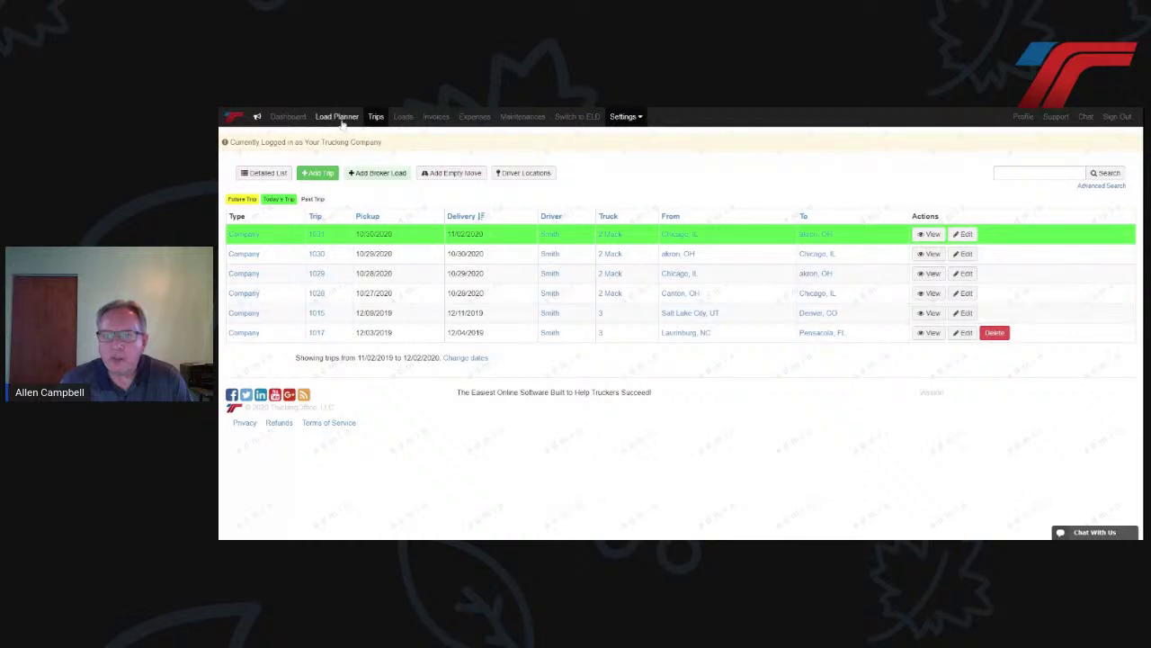
click(338, 117)
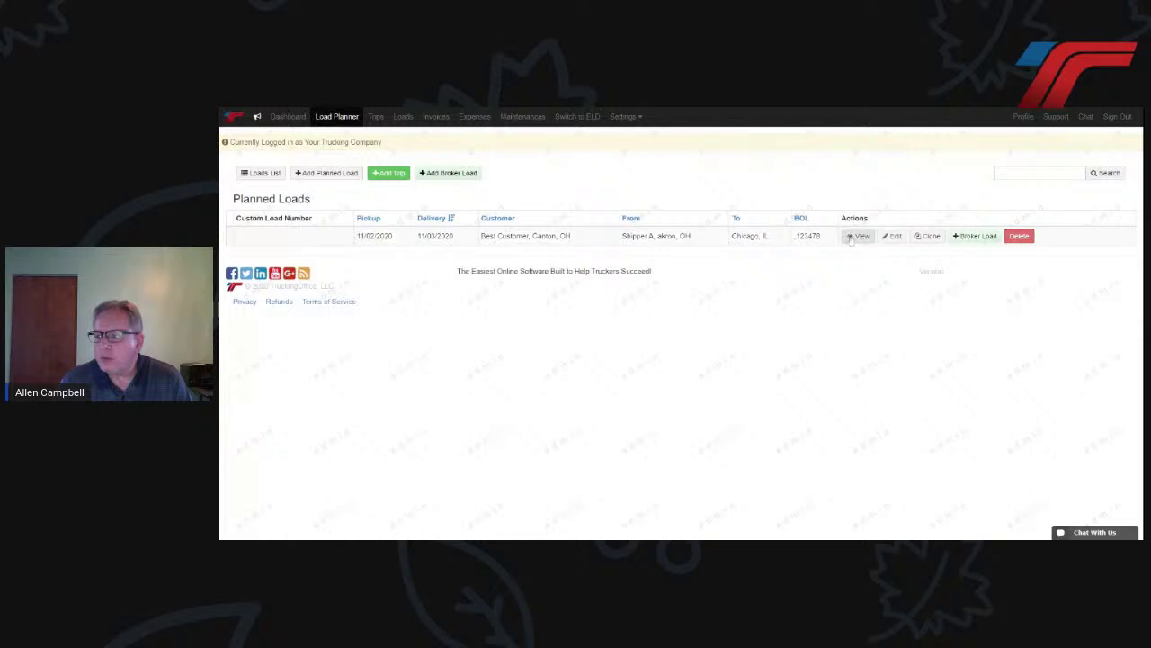
Start a new trip, choose the same driver again, and assign 2 Mack Truck as the truck
click(390, 173)
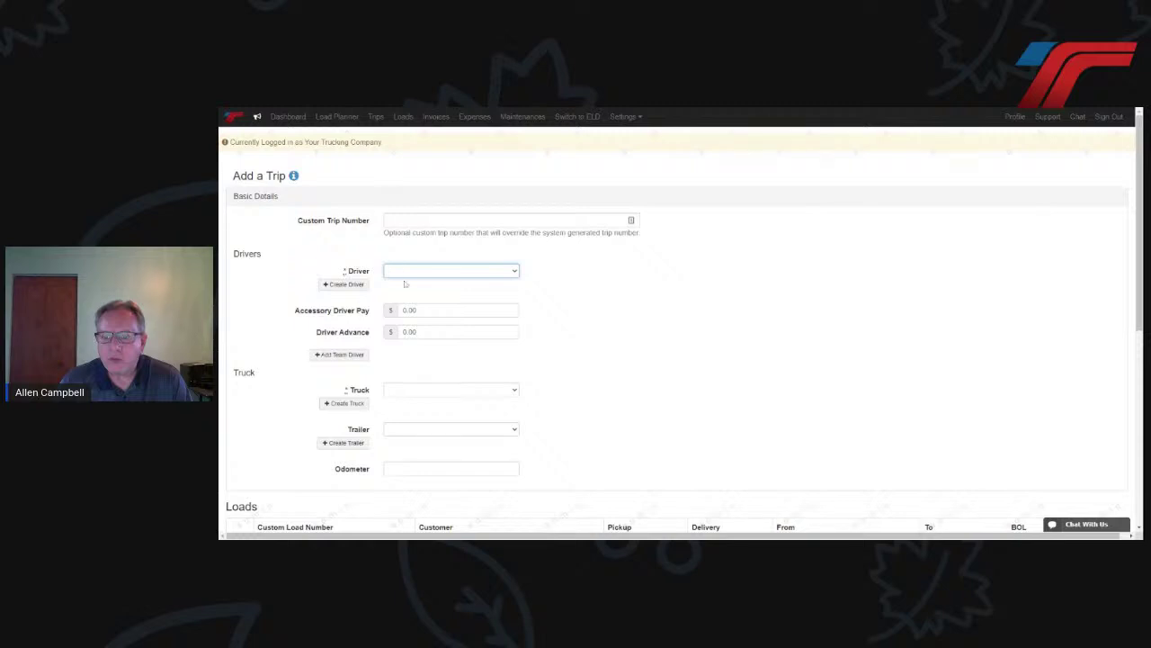
key(b)
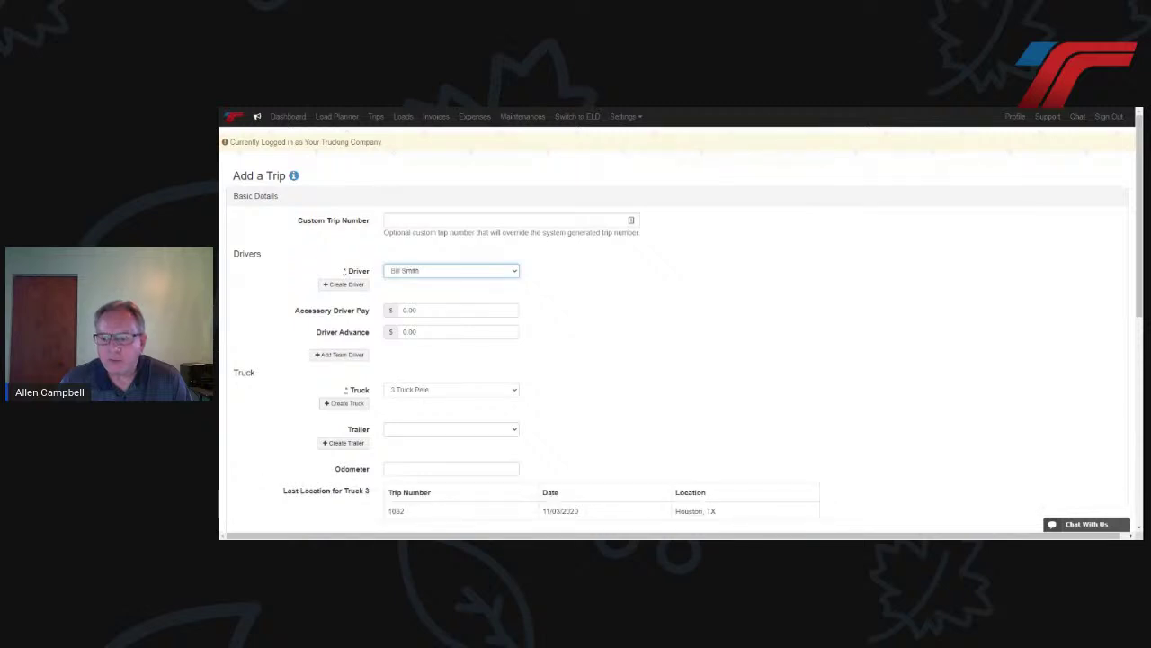
scroll(429, 330, down, 2)
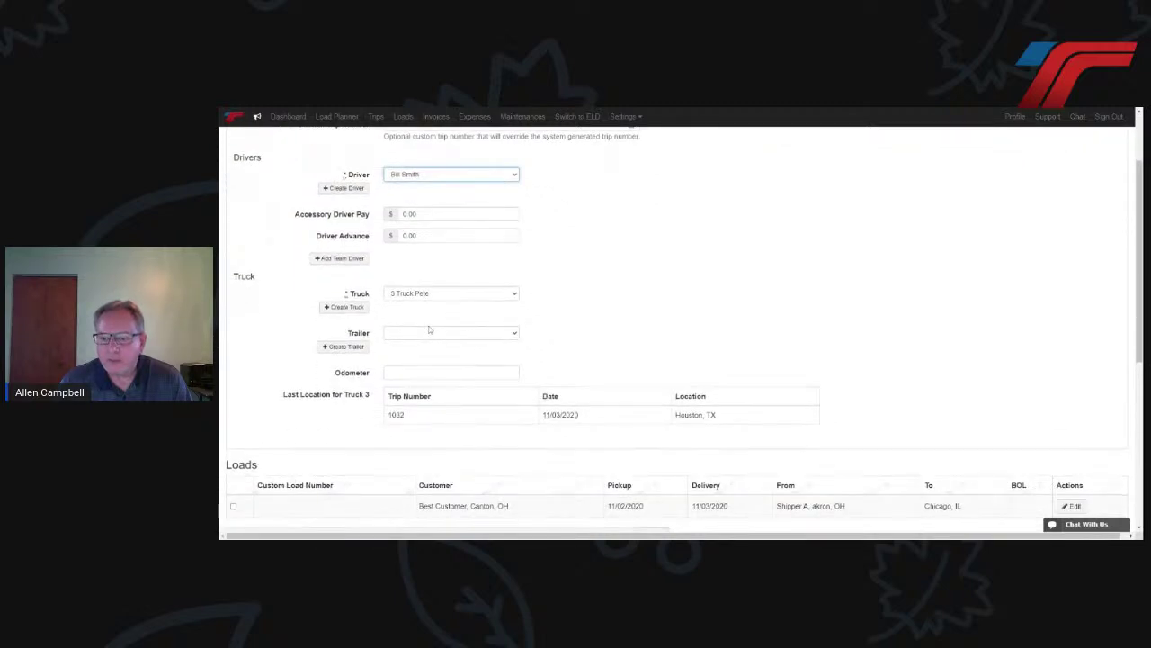
click(443, 299)
click(445, 325)
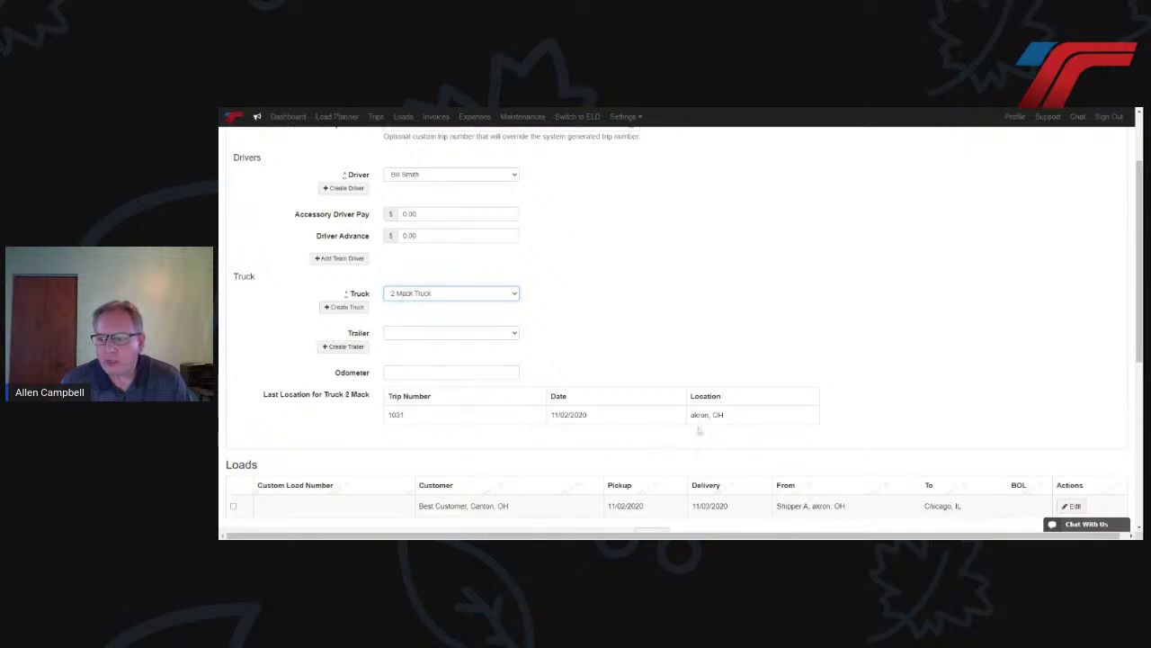
Include the Best Customer load from akron, OH to Chicago, IL, save the trip, and accept the proposed stop order
scroll(666, 436, down, 3)
click(233, 362)
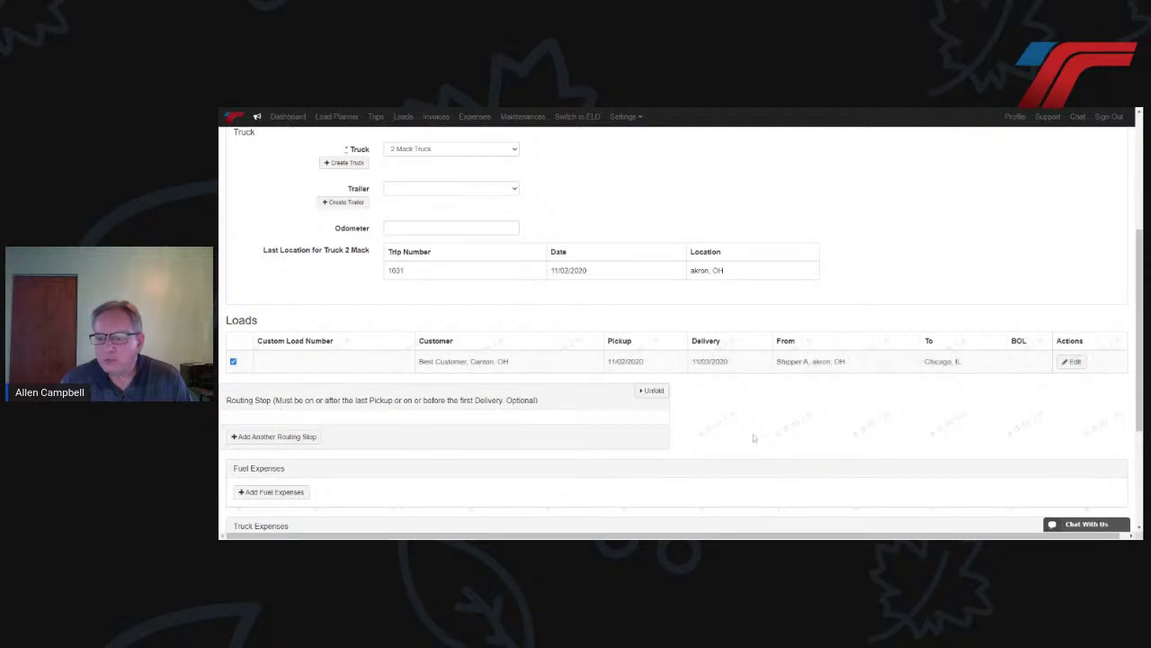
scroll(707, 465, down, 3)
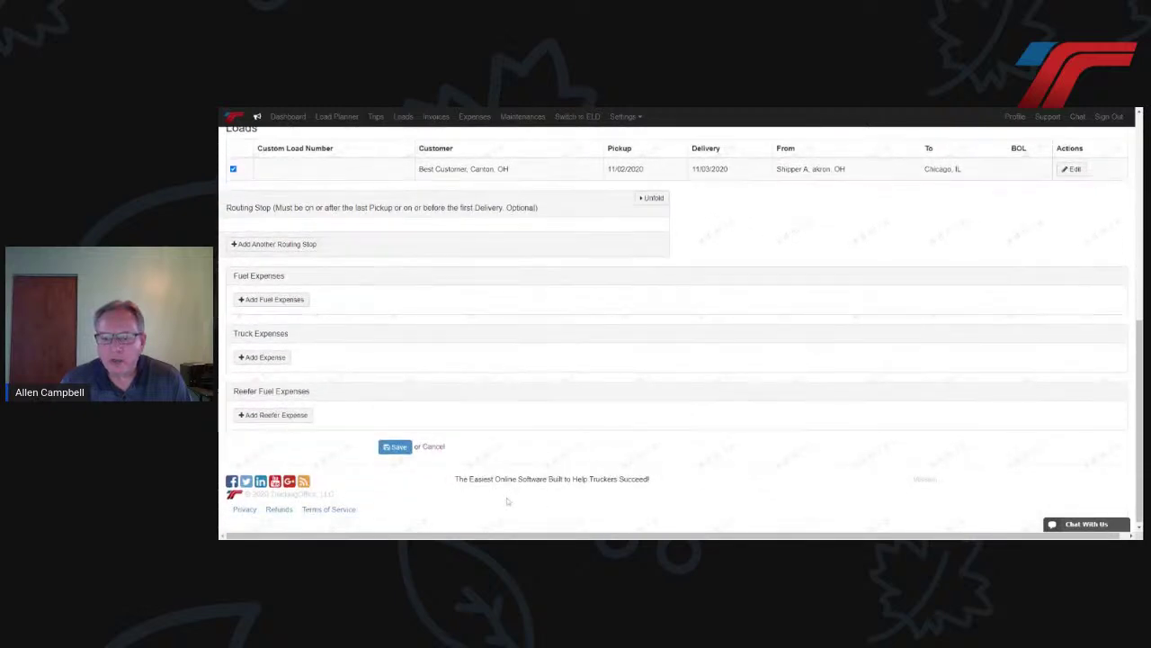
click(395, 447)
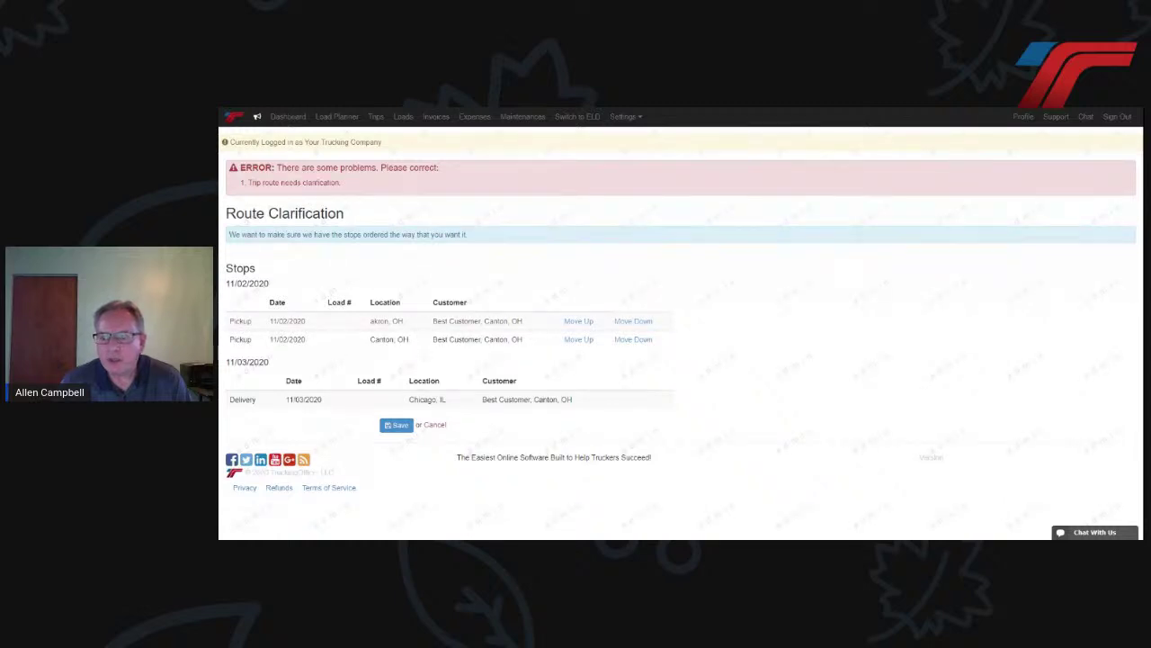
click(402, 427)
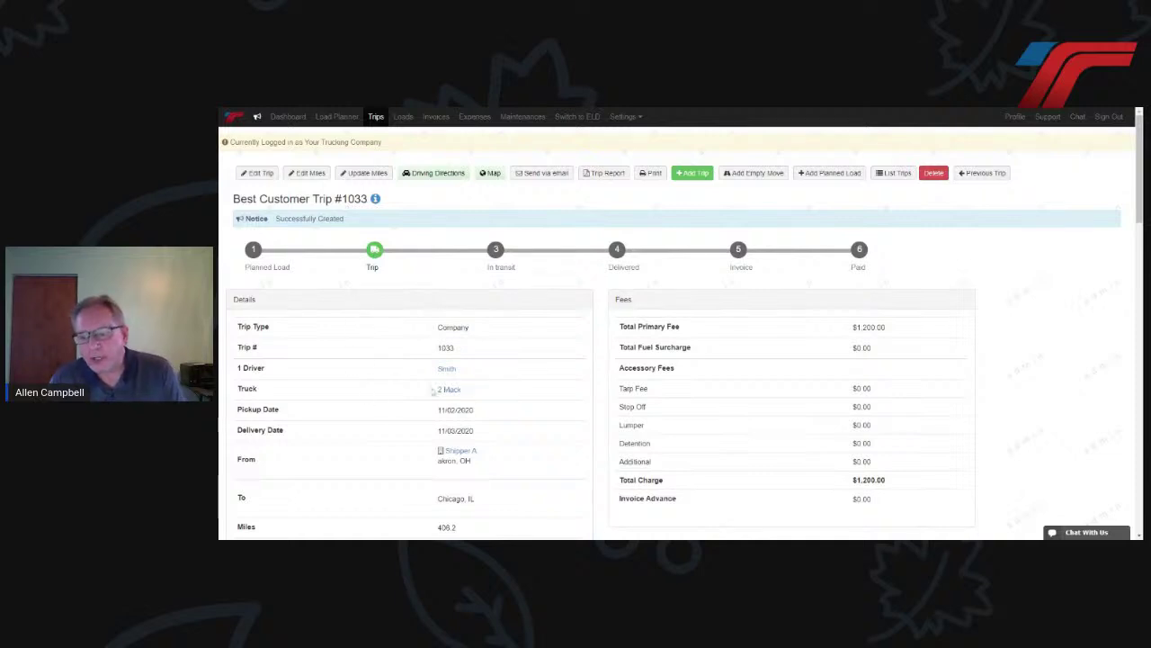
Review the new trip's details, fees, load information, miles by state and truck route
scroll(558, 379, down, 1)
scroll(558, 379, down, 1)
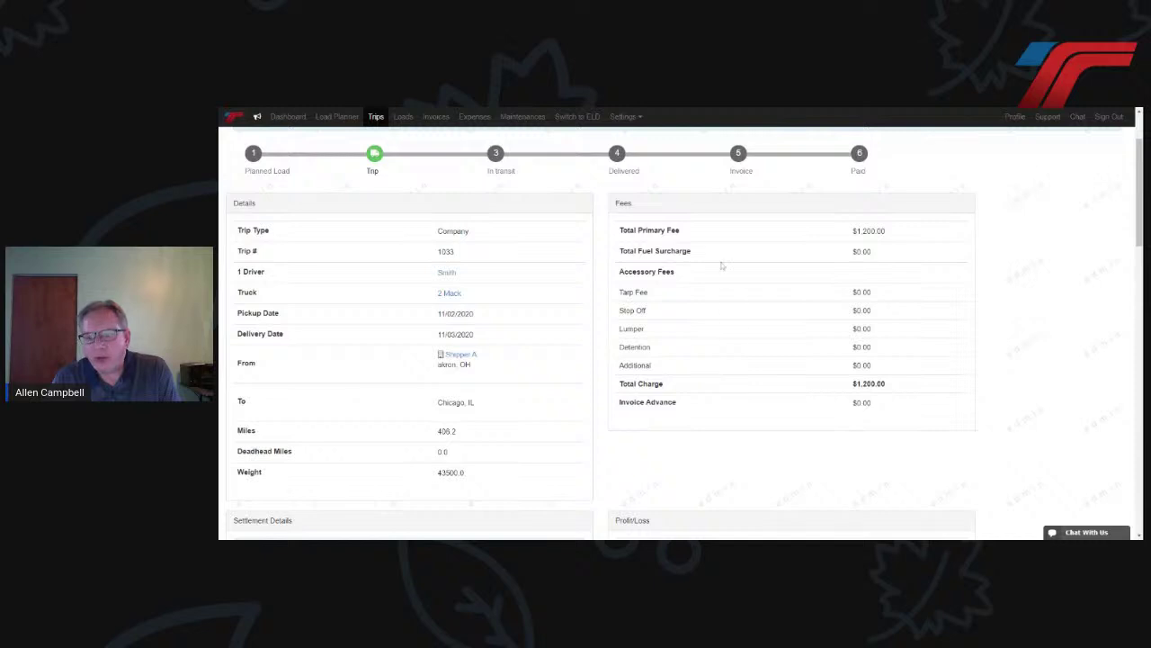
scroll(722, 265, down, 5)
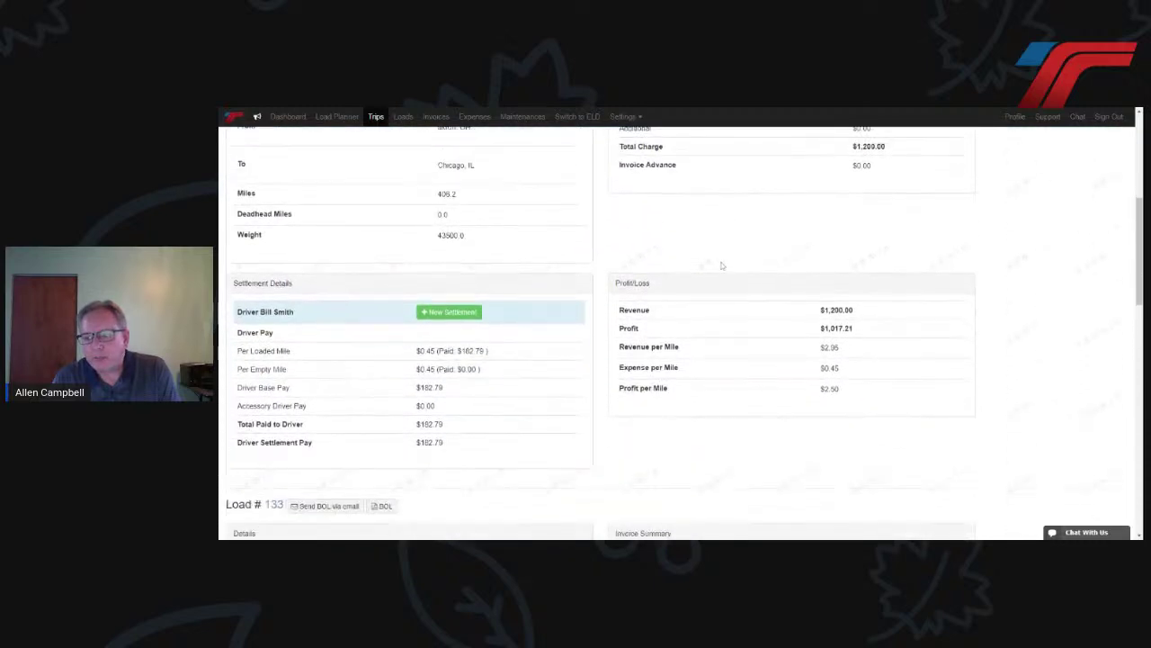
scroll(722, 265, down, 6)
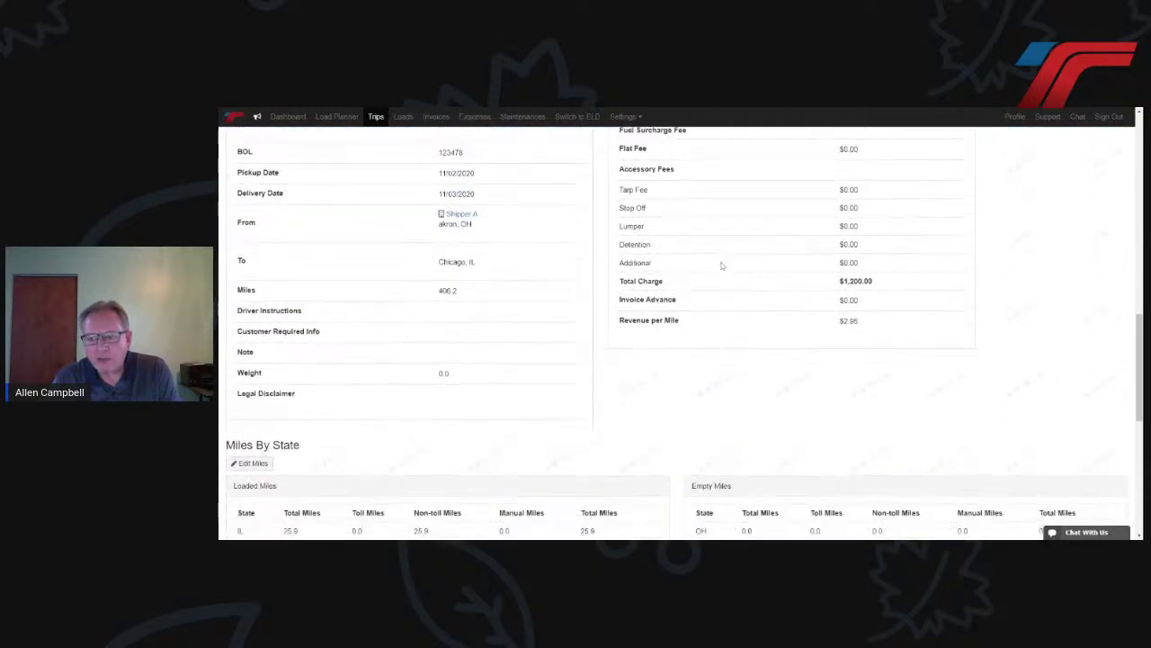
scroll(721, 265, down, 1)
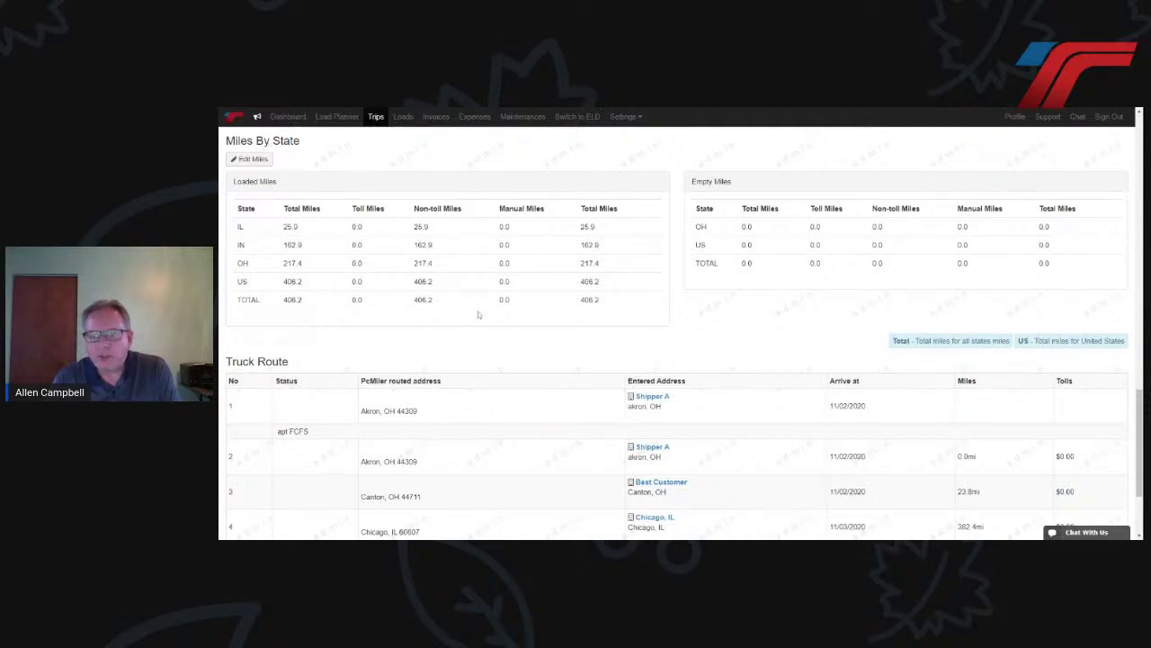
scroll(478, 315, up, 4)
scroll(478, 315, up, 3)
scroll(479, 315, up, 4)
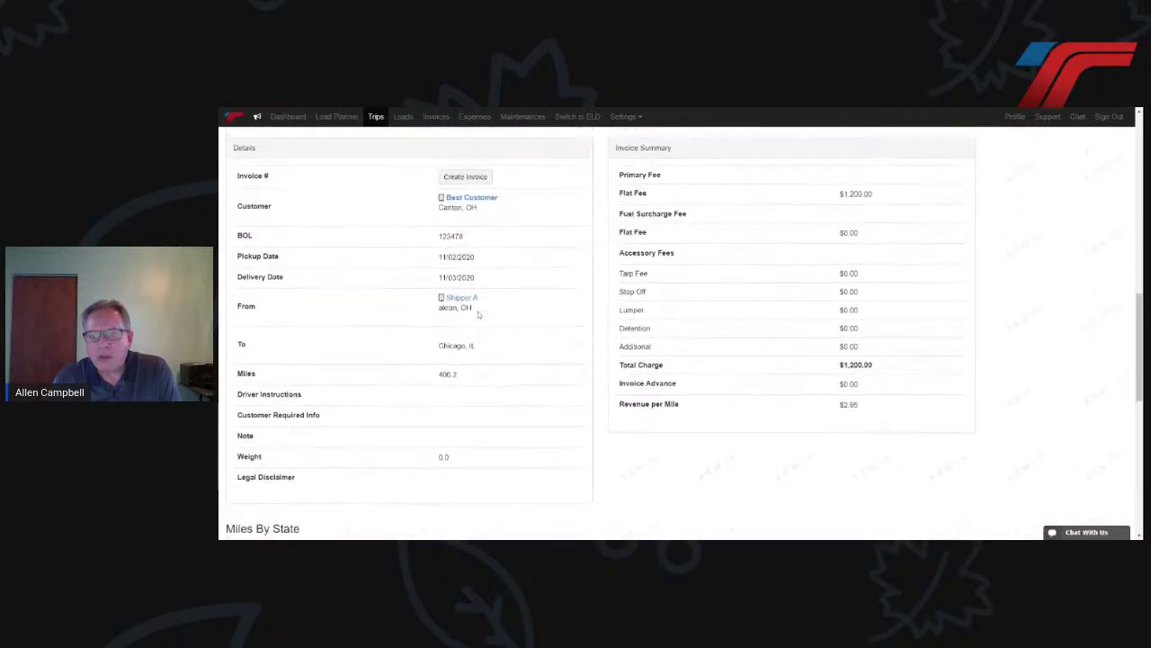
scroll(478, 315, down, 5)
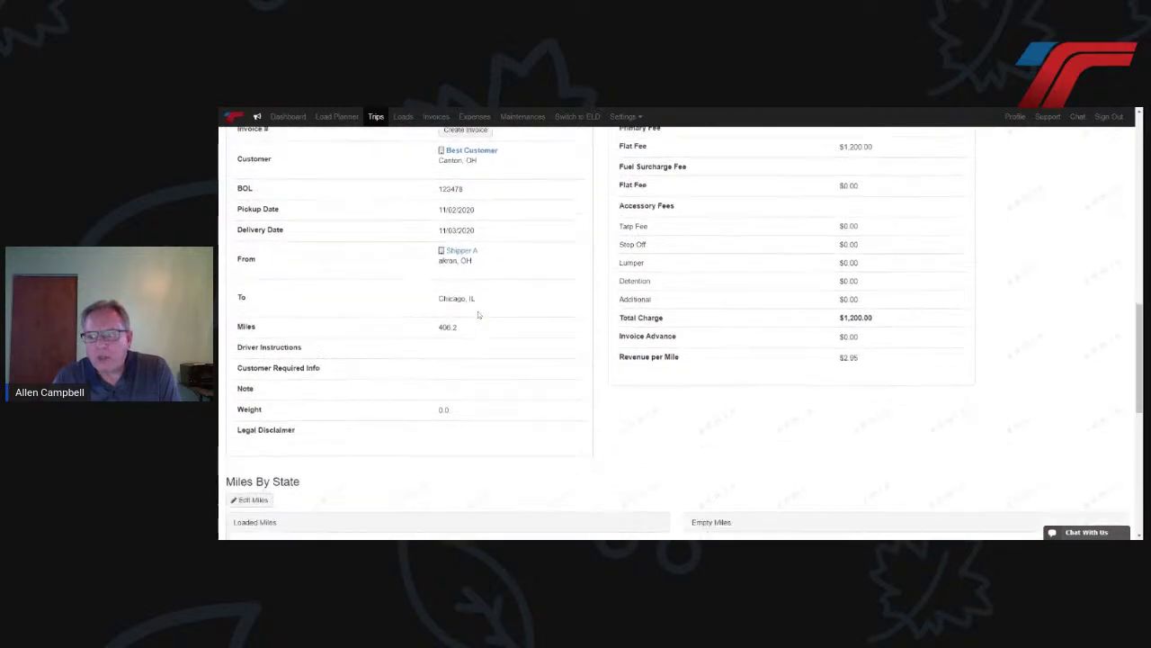
scroll(479, 314, down, 3)
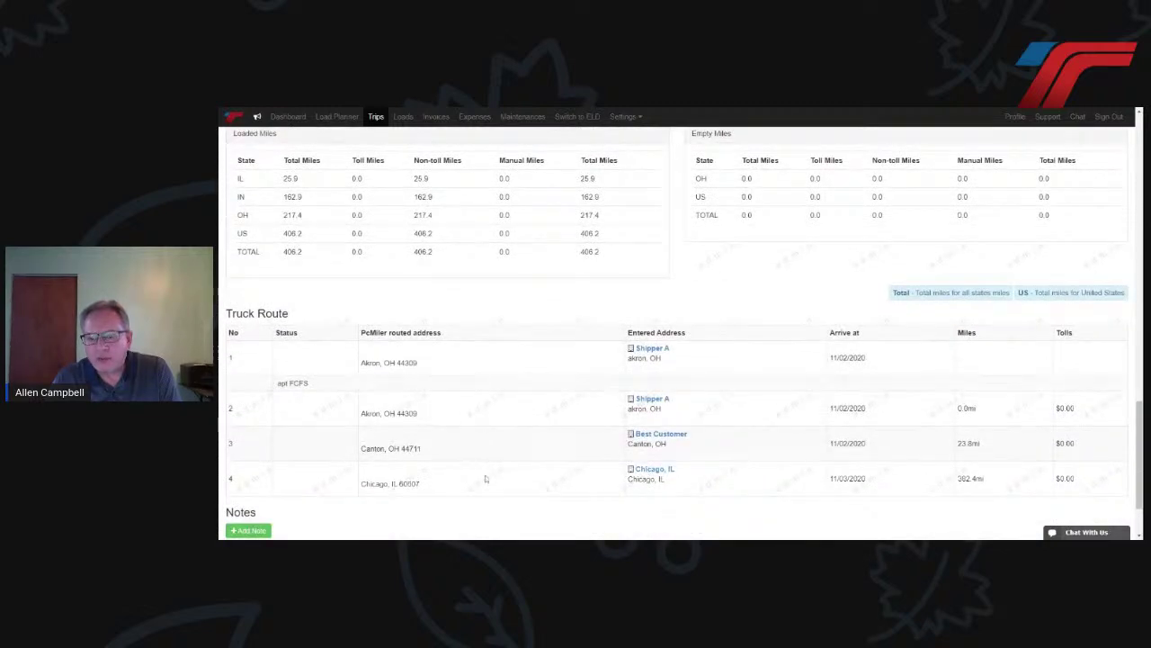
Examine the trip's driver settlement details and its profit and loss figures
scroll(518, 336, up, 6)
scroll(518, 339, up, 15)
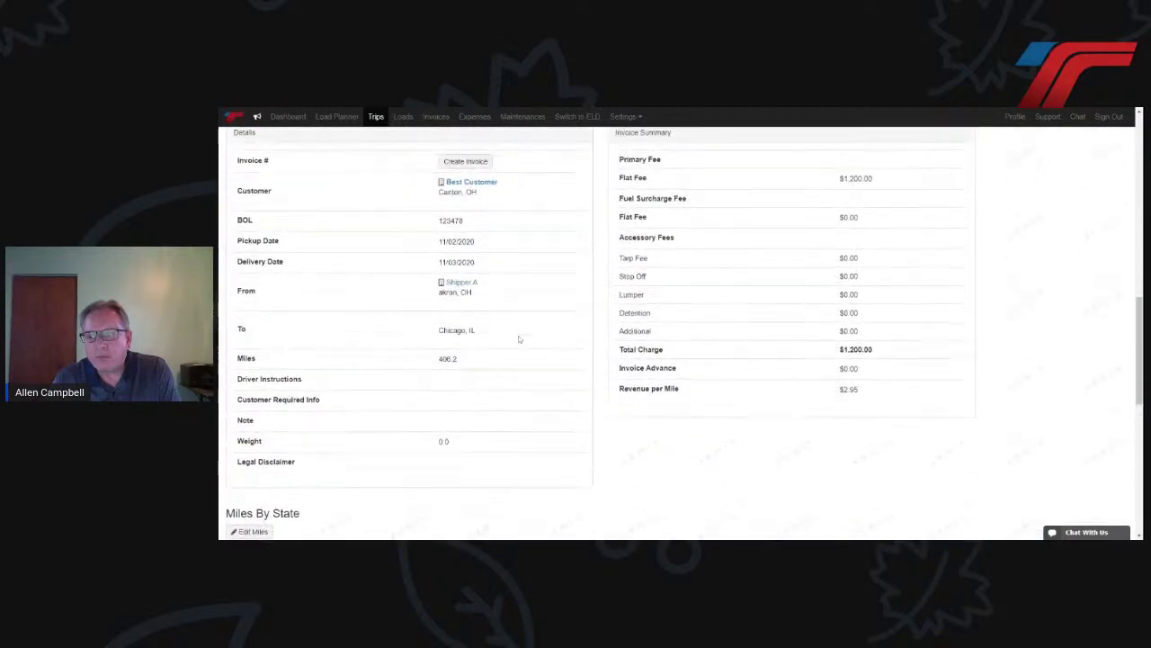
scroll(518, 339, down, 4)
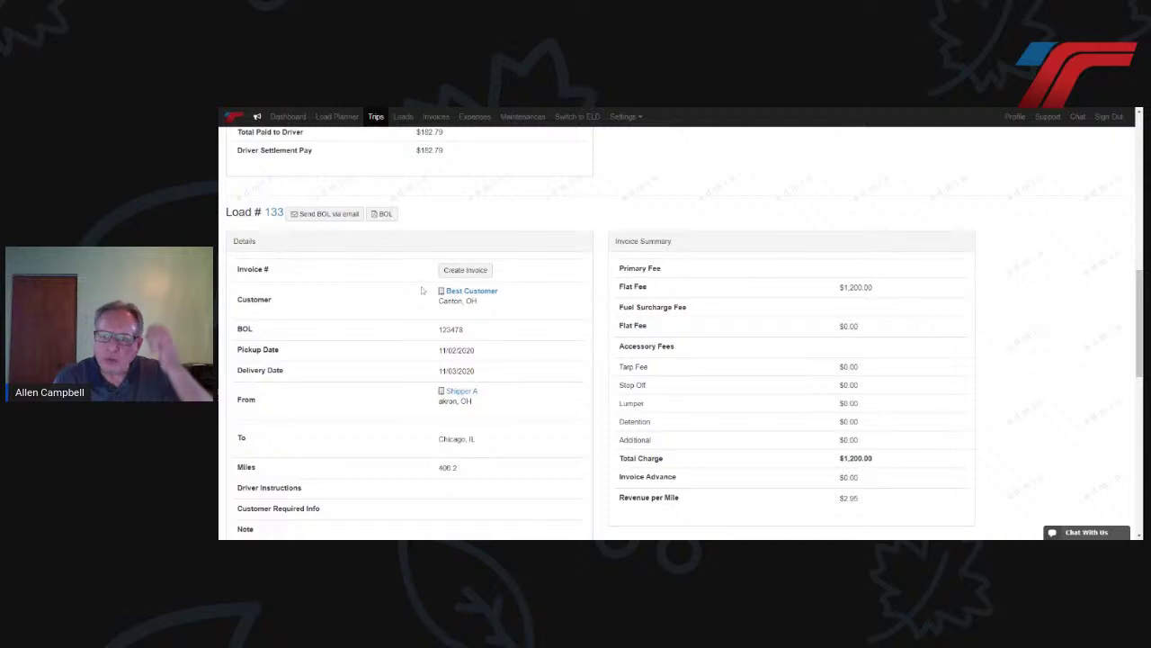
scroll(422, 290, up, 3)
scroll(422, 289, up, 2)
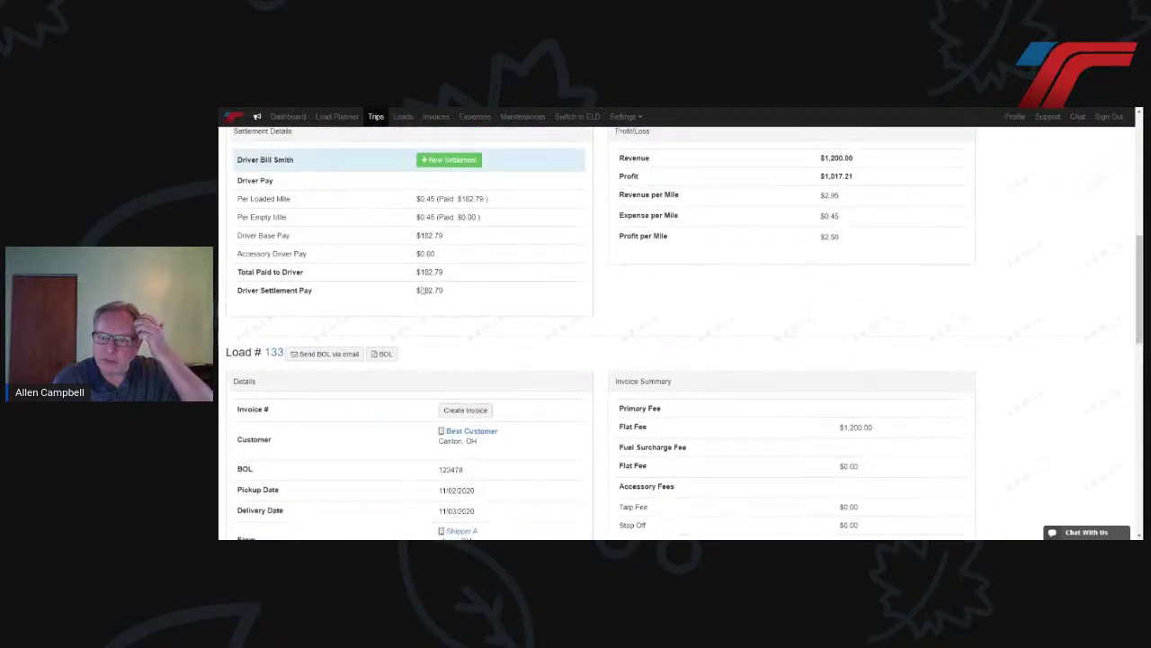
scroll(419, 289, up, 2)
drag(233, 183, 274, 185)
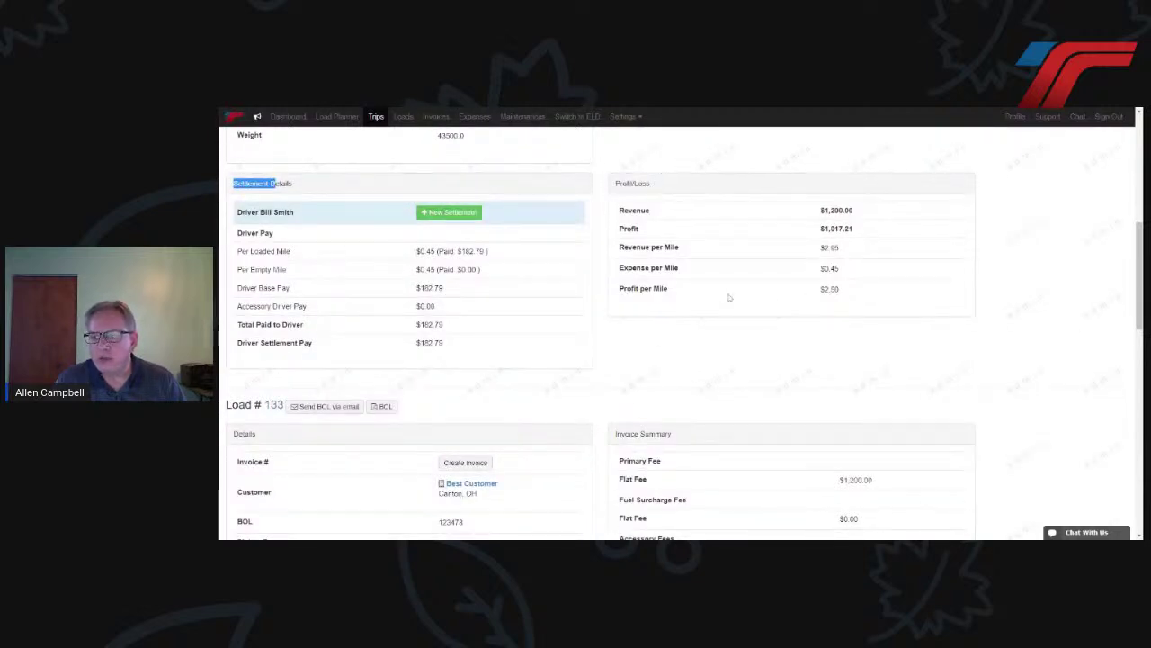
scroll(729, 297, up, 4)
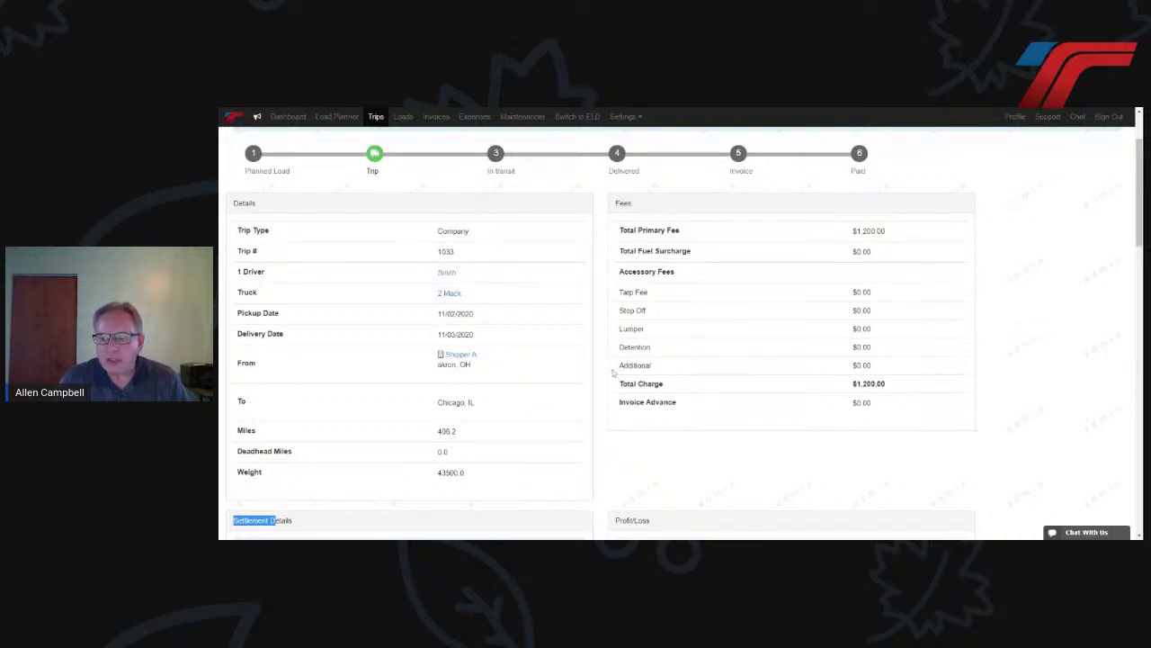
scroll(612, 373, down, 3)
scroll(612, 372, down, 3)
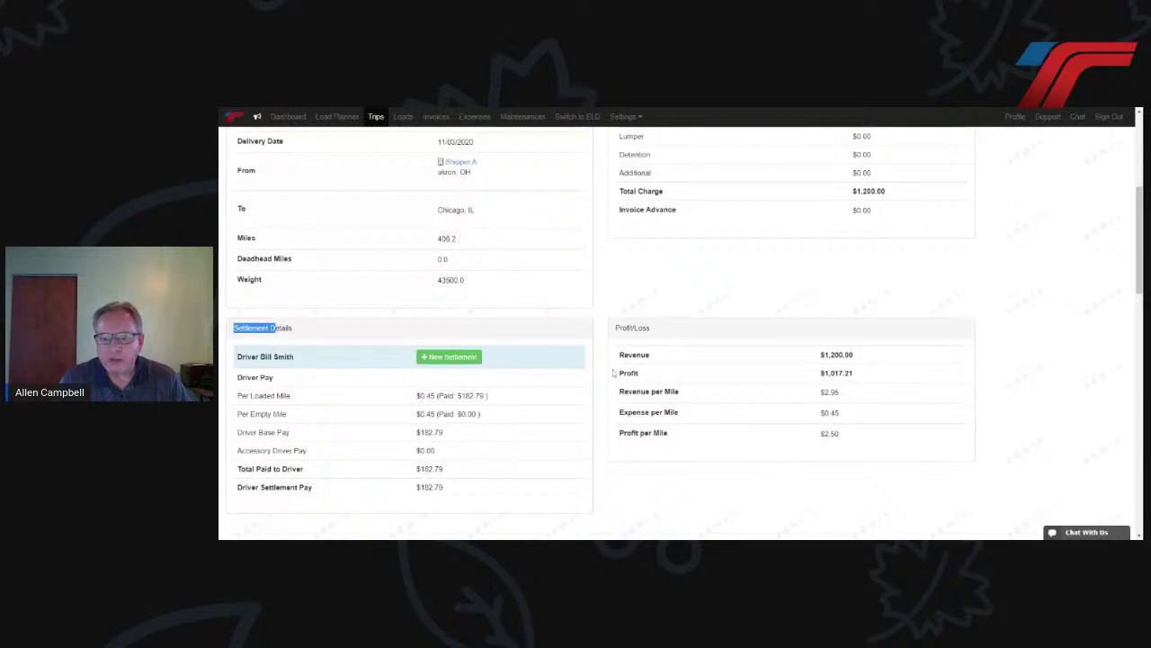
click(617, 387)
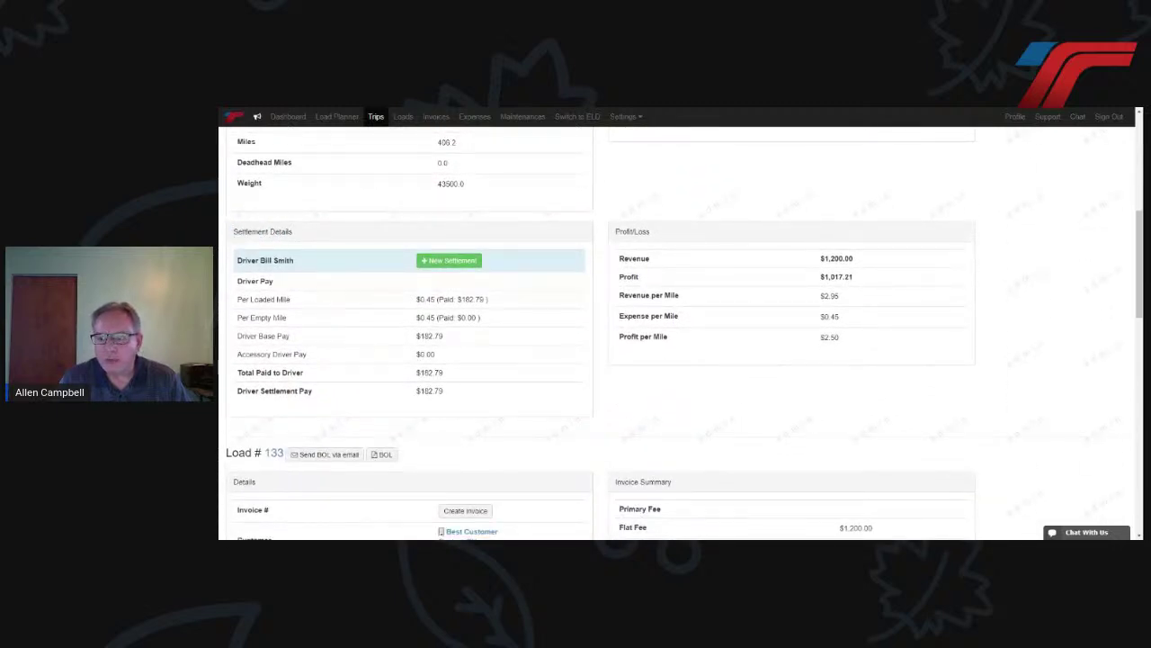
Examine the load's invoice summary and the miles by state, and return to the trip's progress overview
scroll(617, 385, down, 3)
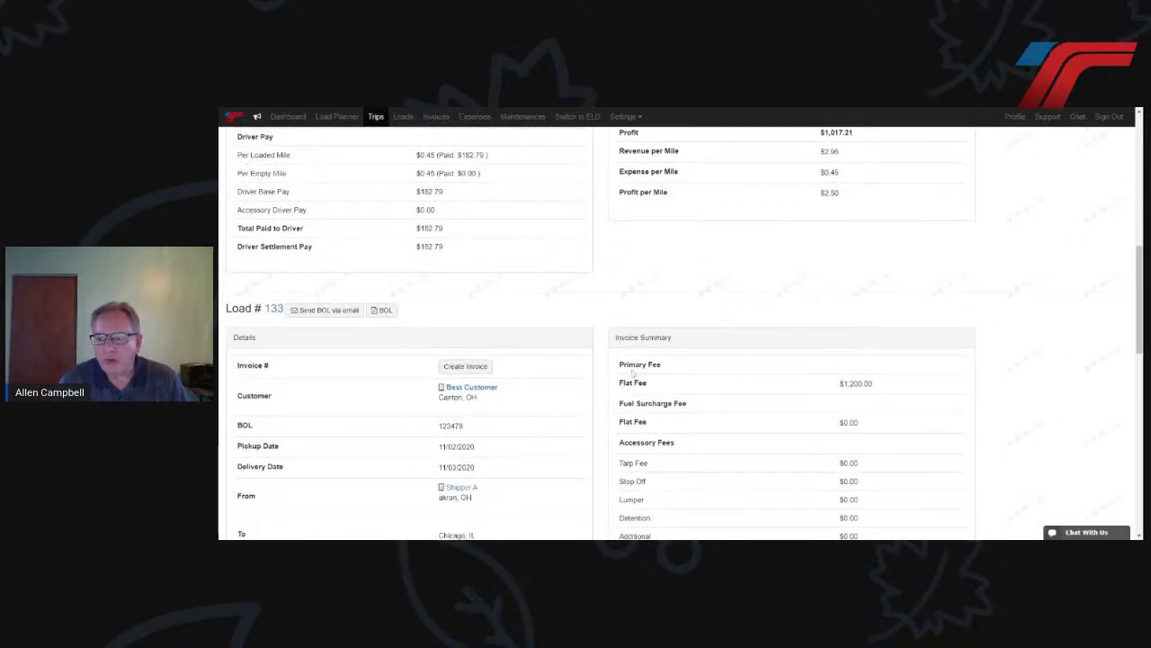
scroll(602, 389, down, 3)
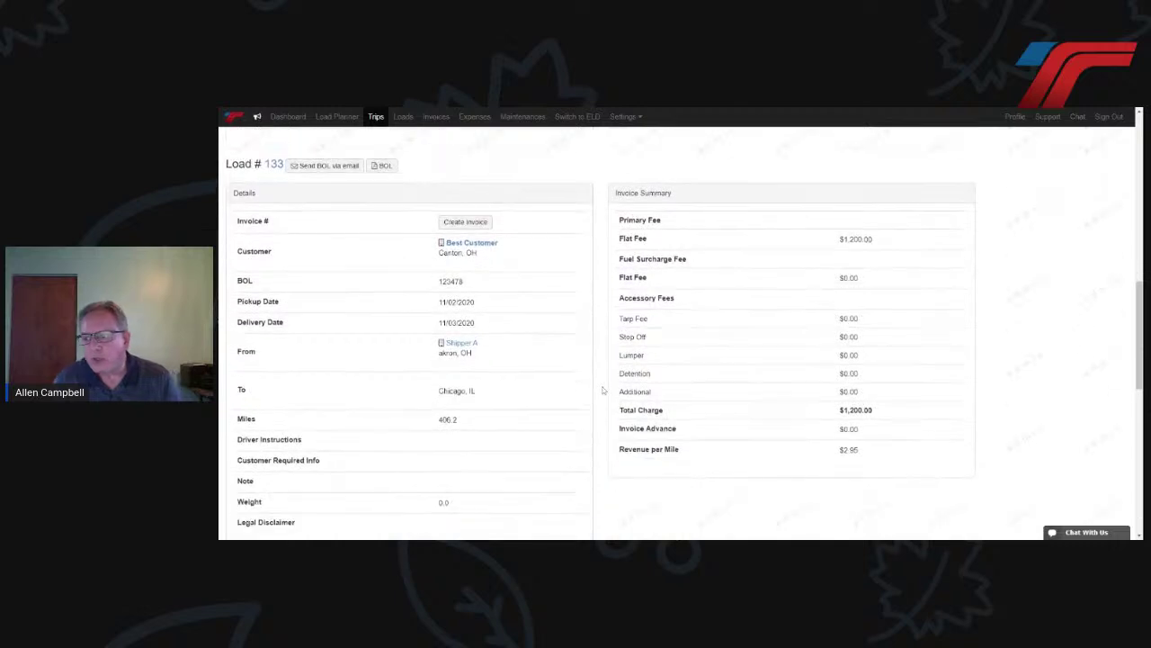
scroll(603, 390, down, 5)
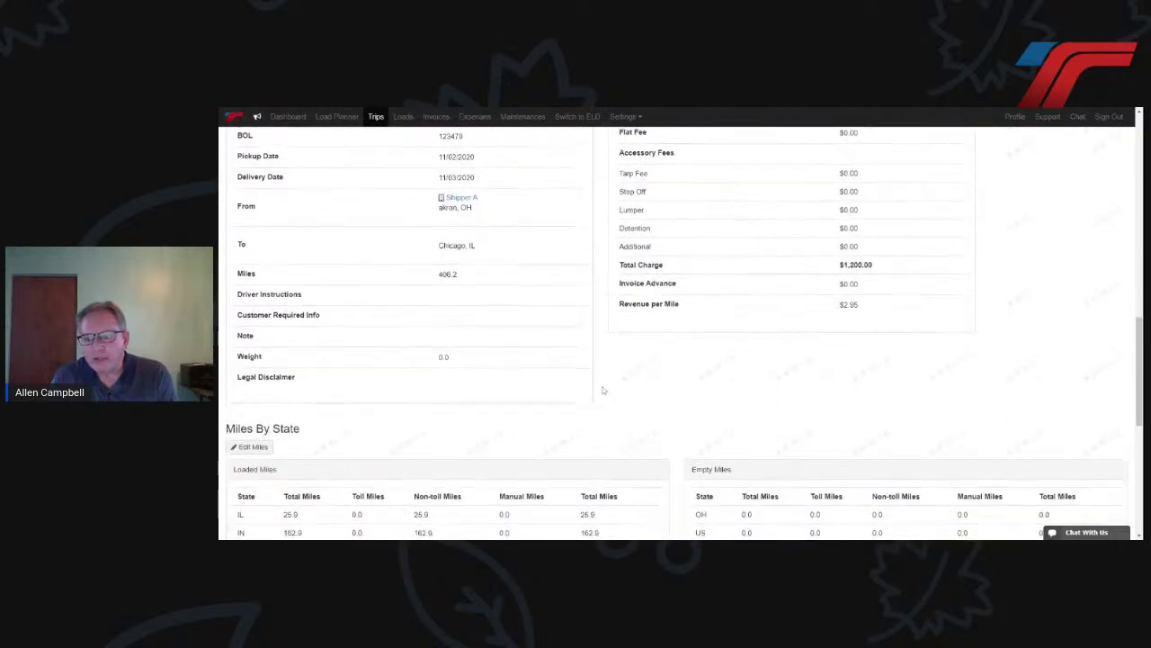
scroll(603, 390, down, 3)
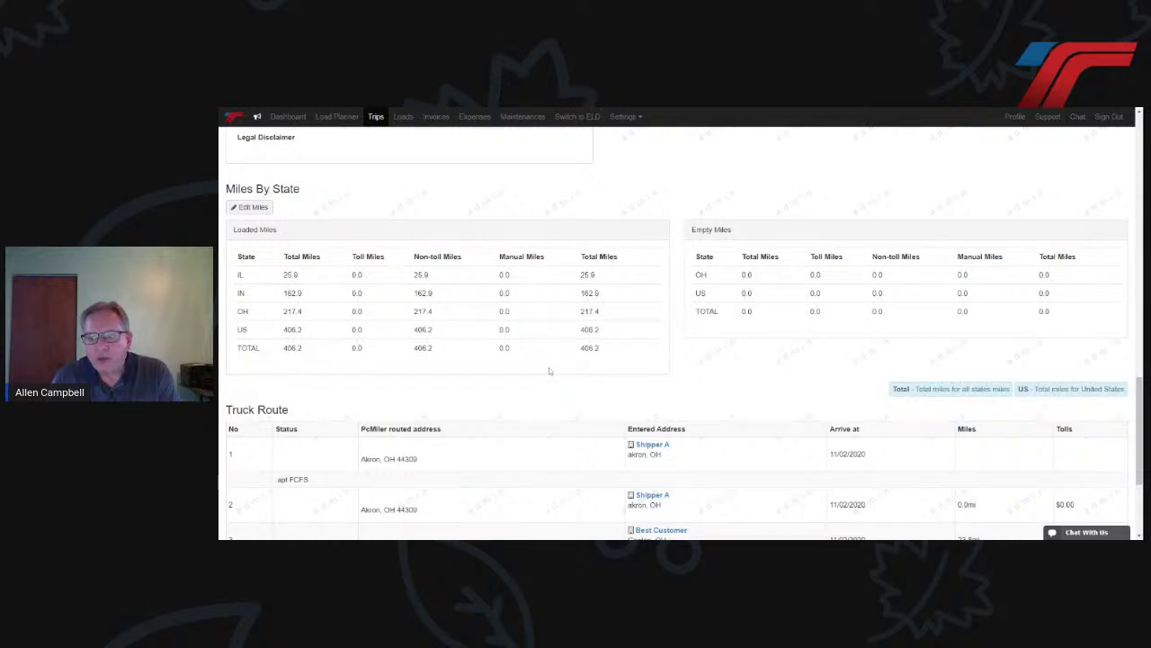
scroll(549, 371, up, 3)
scroll(550, 371, up, 5)
scroll(550, 371, up, 2)
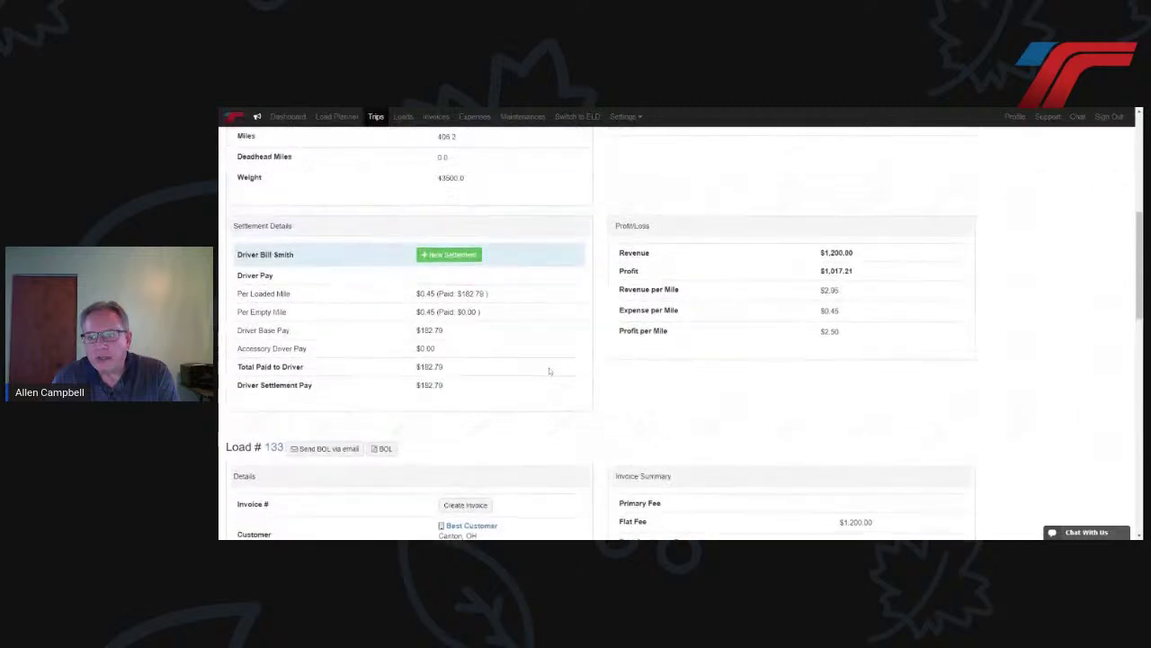
scroll(549, 371, up, 3)
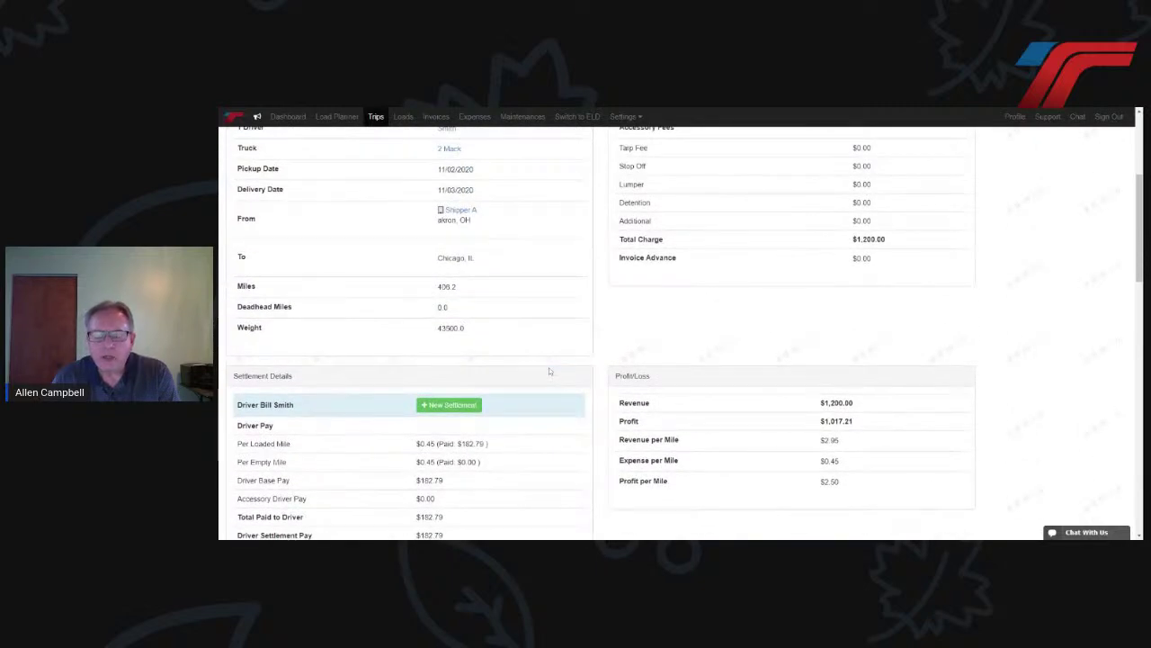
scroll(549, 370, up, 3)
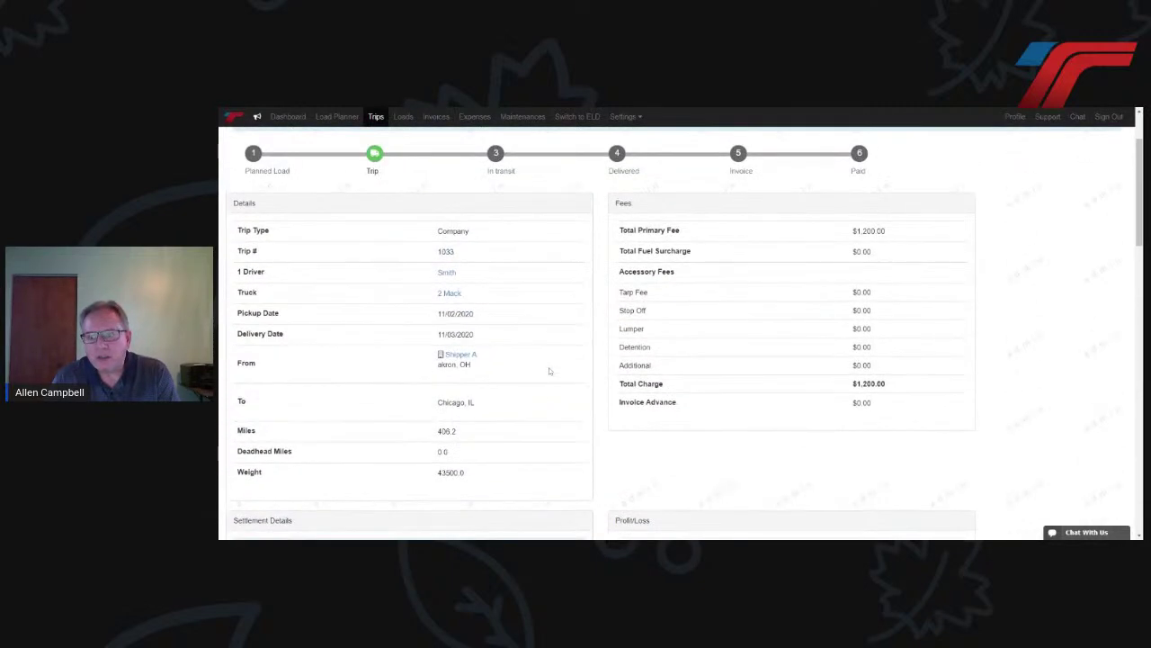
scroll(550, 370, up, 2)
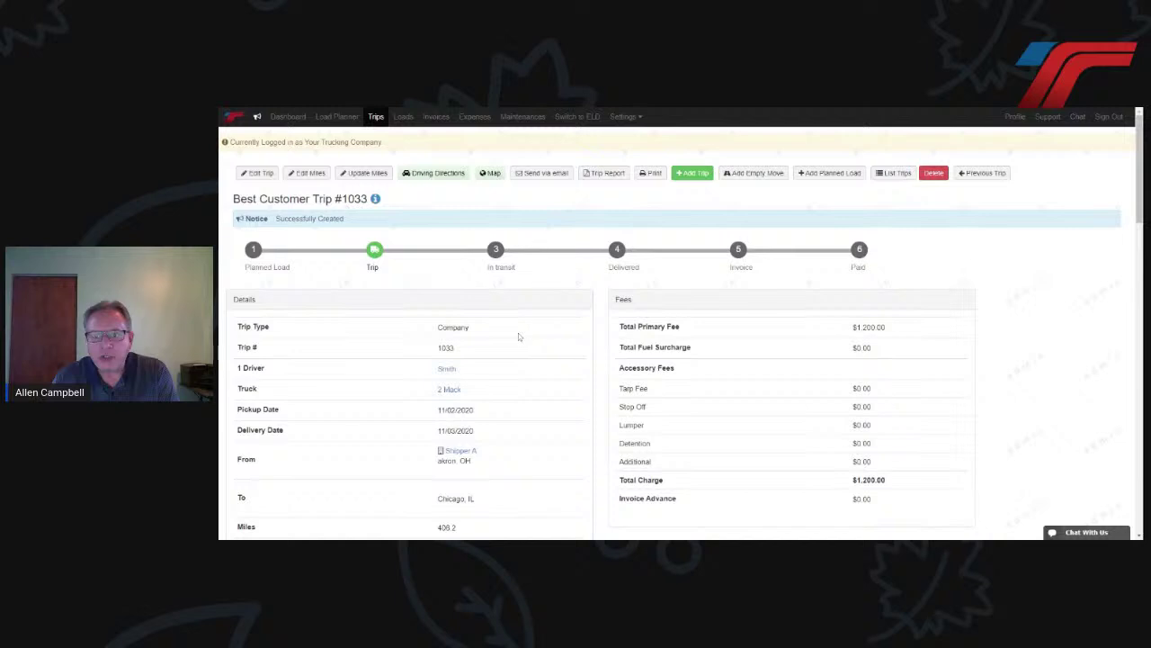
Check the trips list for the new trip, and check the planned loads for any remaining loads
click(376, 117)
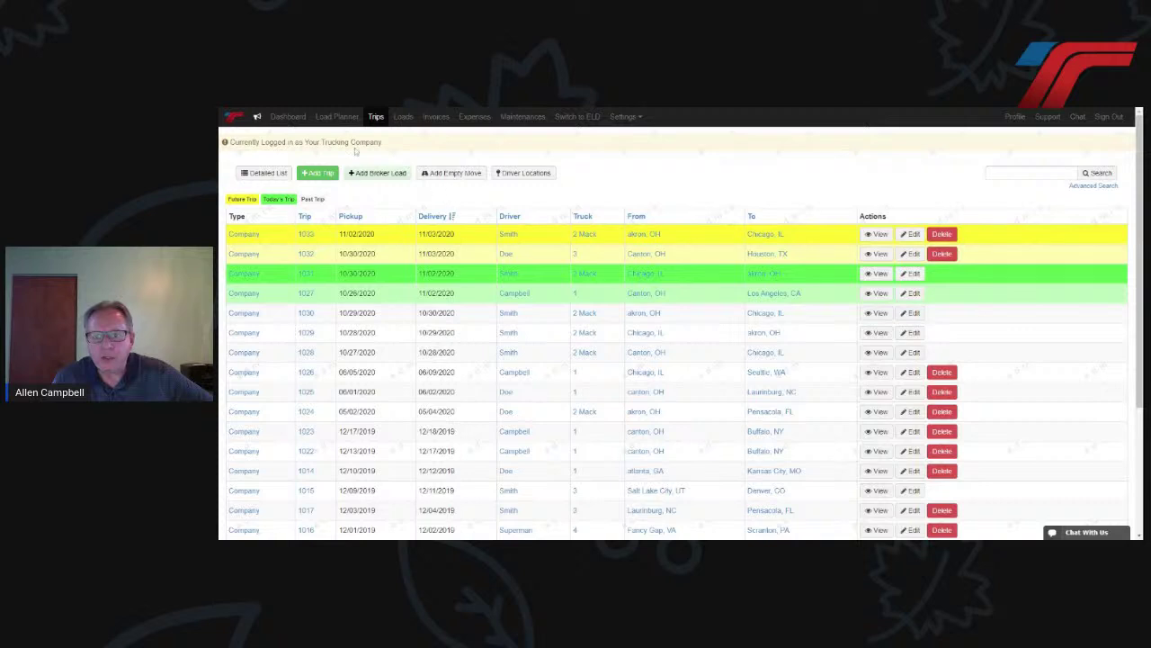
click(334, 119)
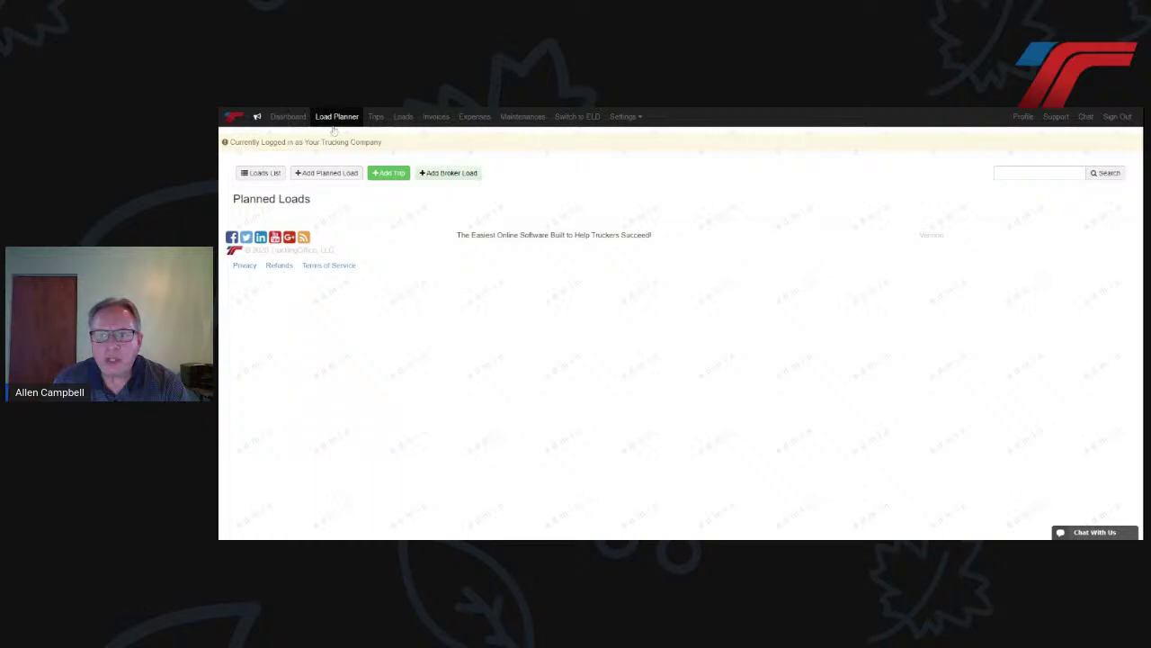
Start a new planned load and, from it, a new customer with the company name ABC Broker
click(323, 173)
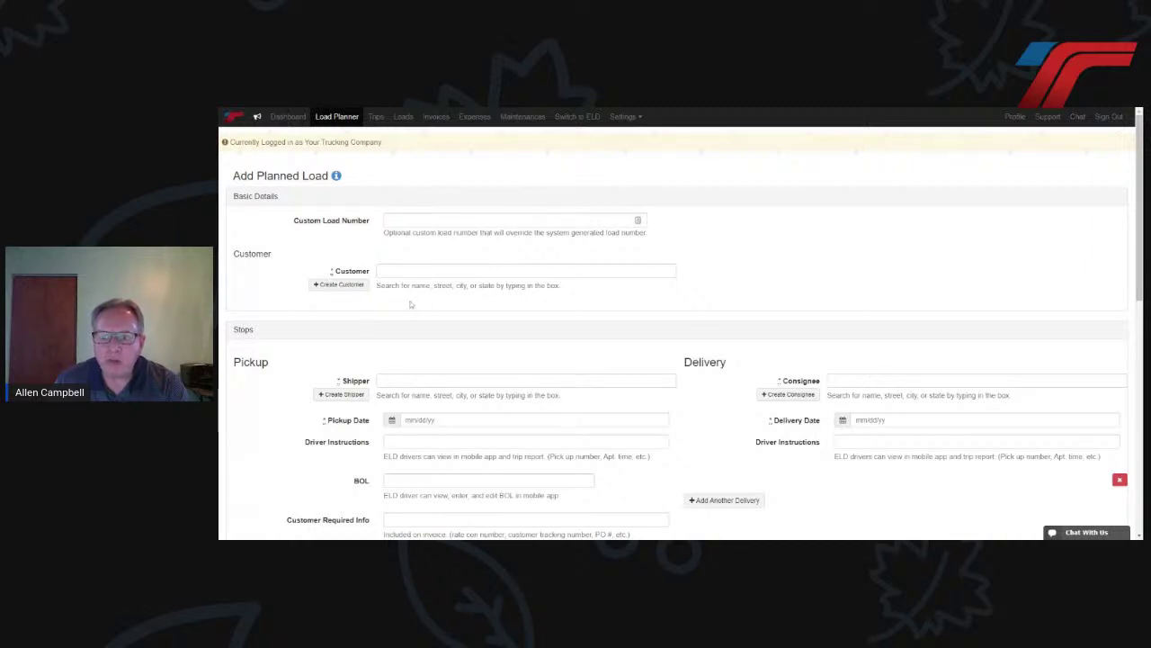
click(361, 287)
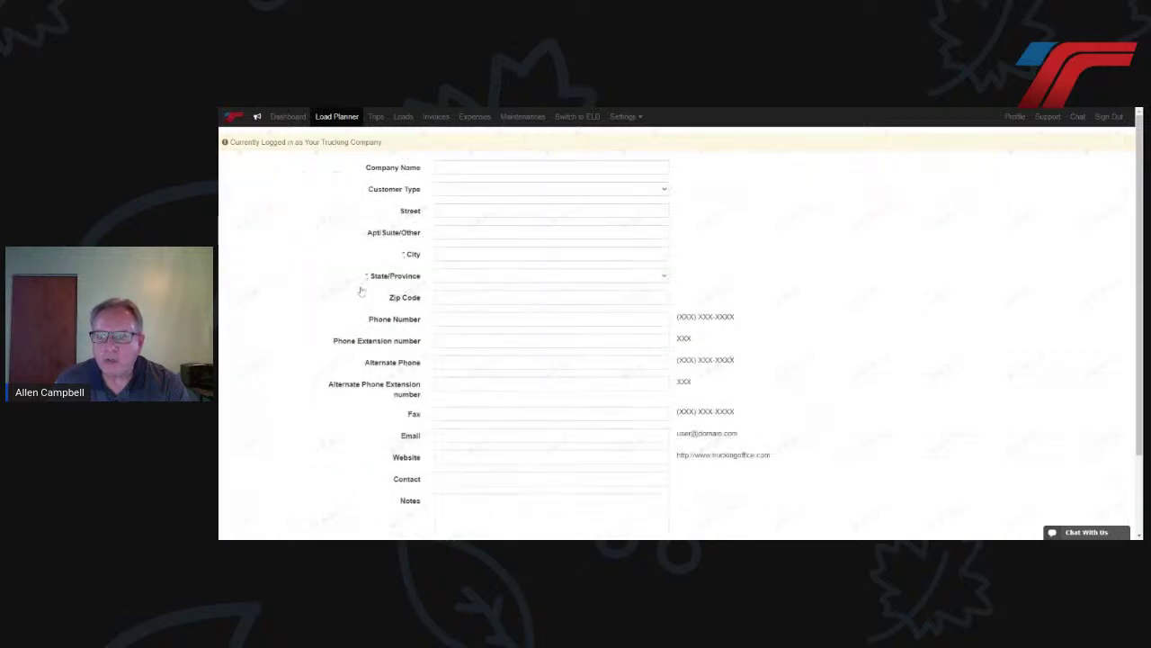
click(654, 167)
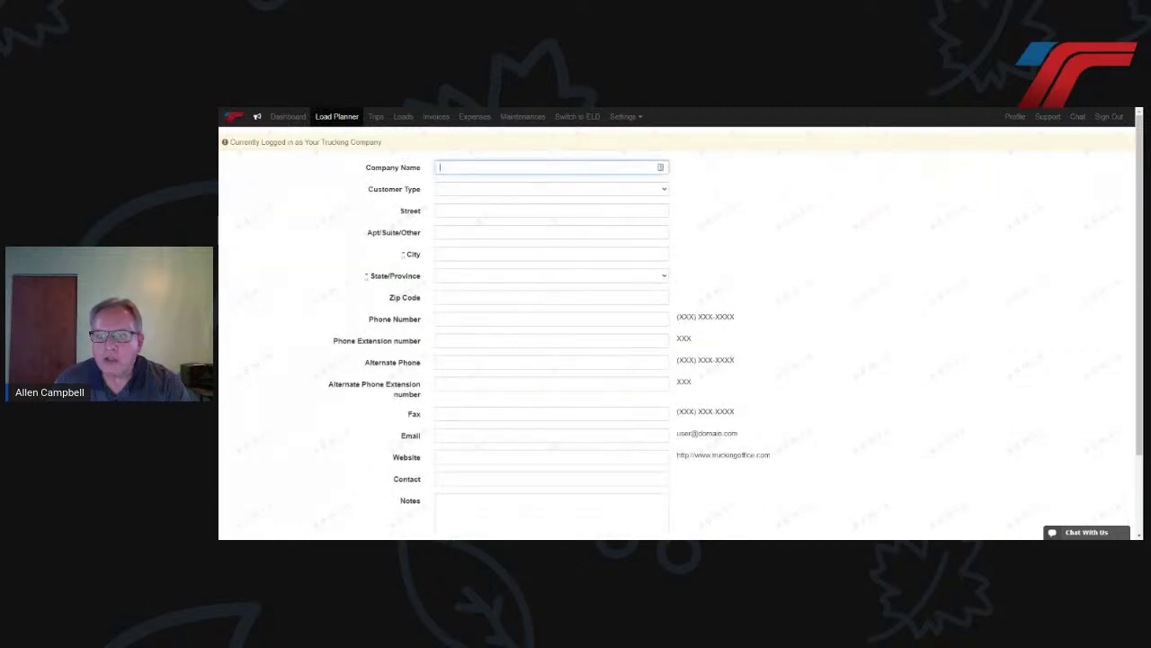
text(Y)
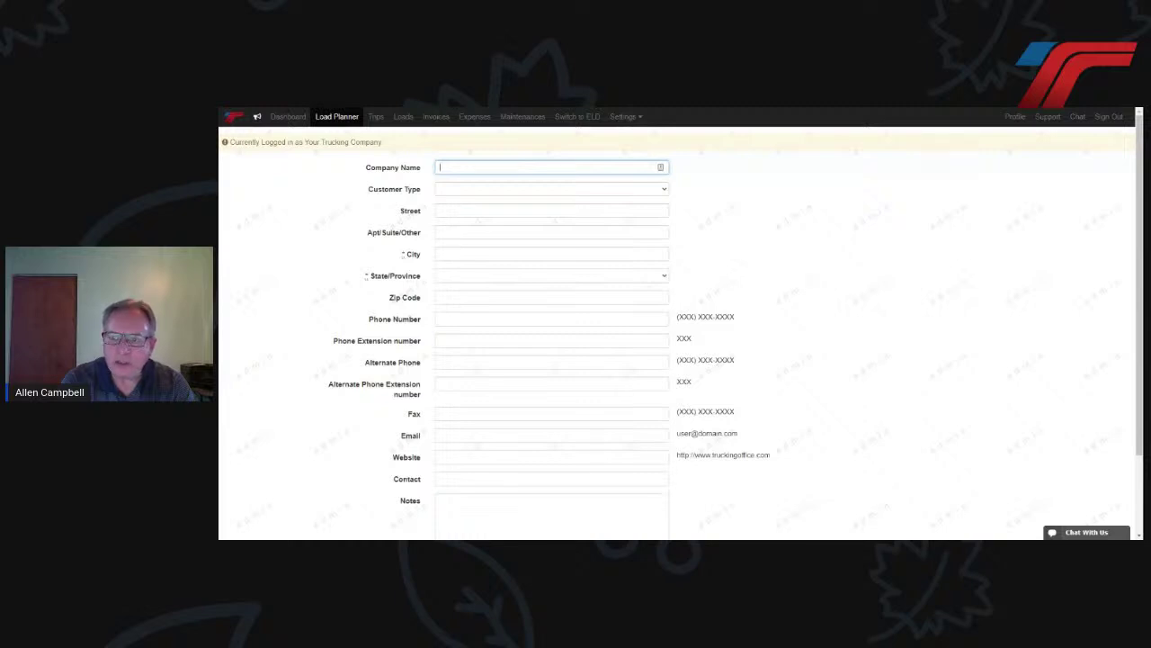
text(ABC Broker)
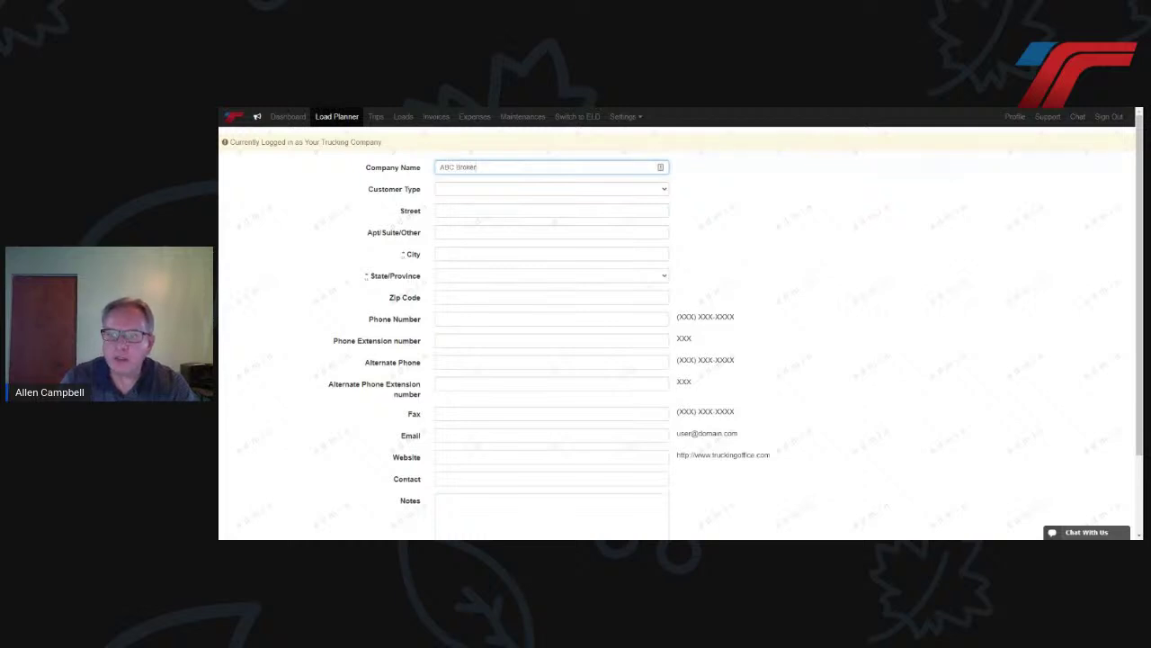
Set the new customer's city to Los Angeles and the state to California
click(504, 254)
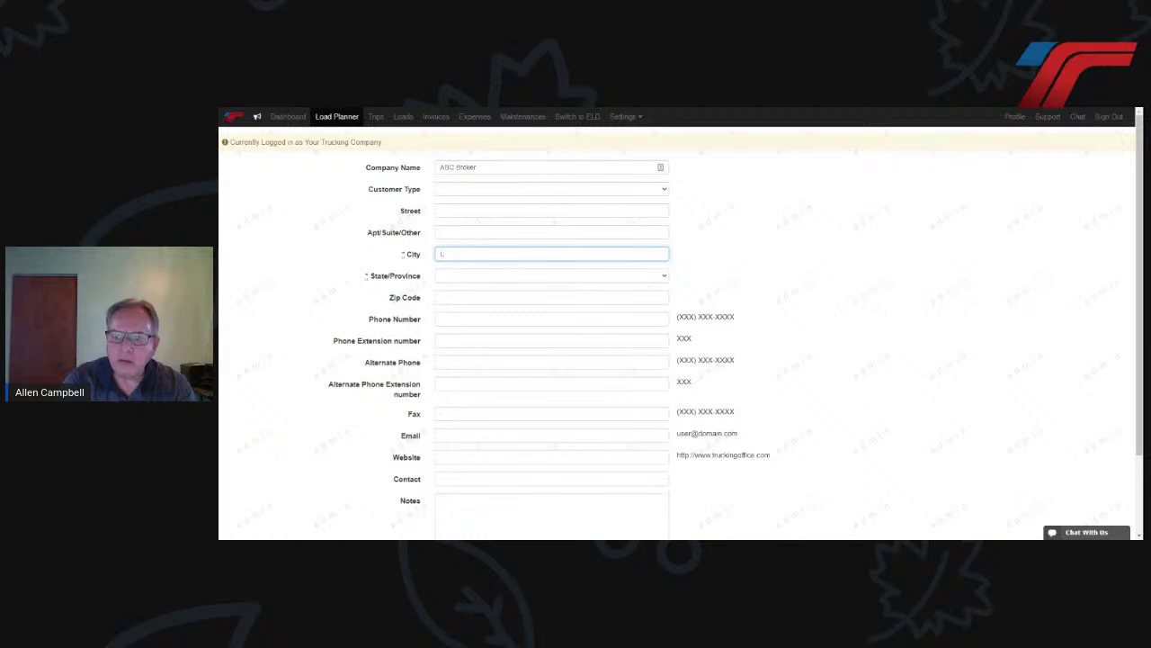
text(L)
click(529, 273)
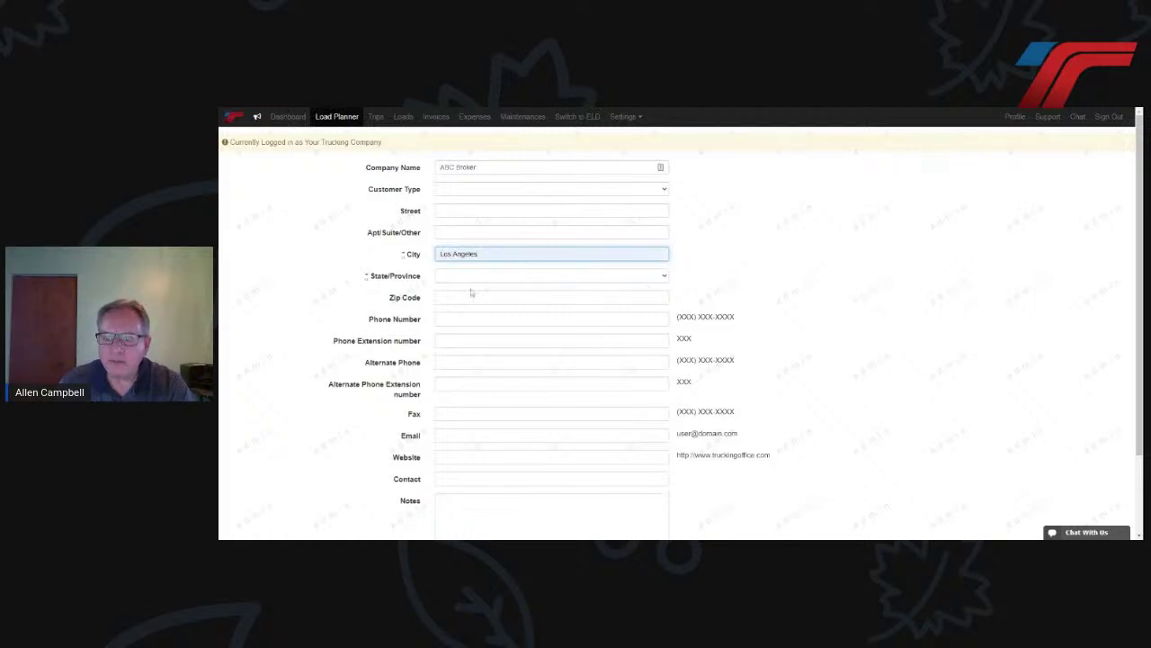
key(Tab)
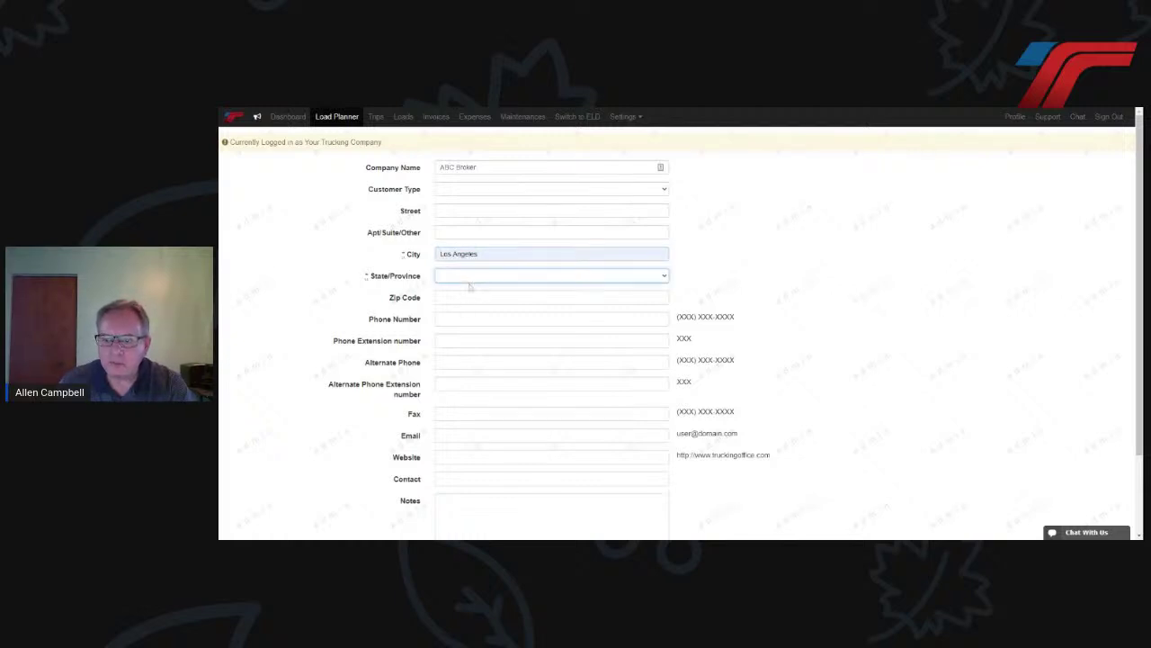
key(c)
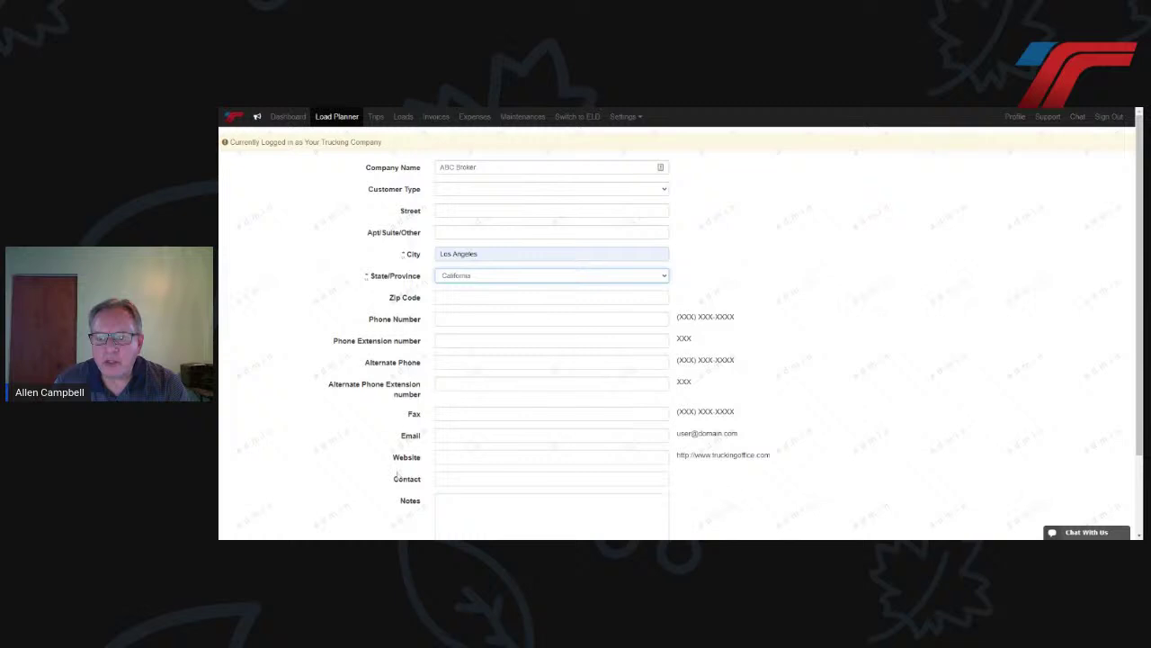
Look over the customer's remaining optional fields without filling them, and save the customer to the planned load
click(346, 461)
scroll(346, 460, down, 1)
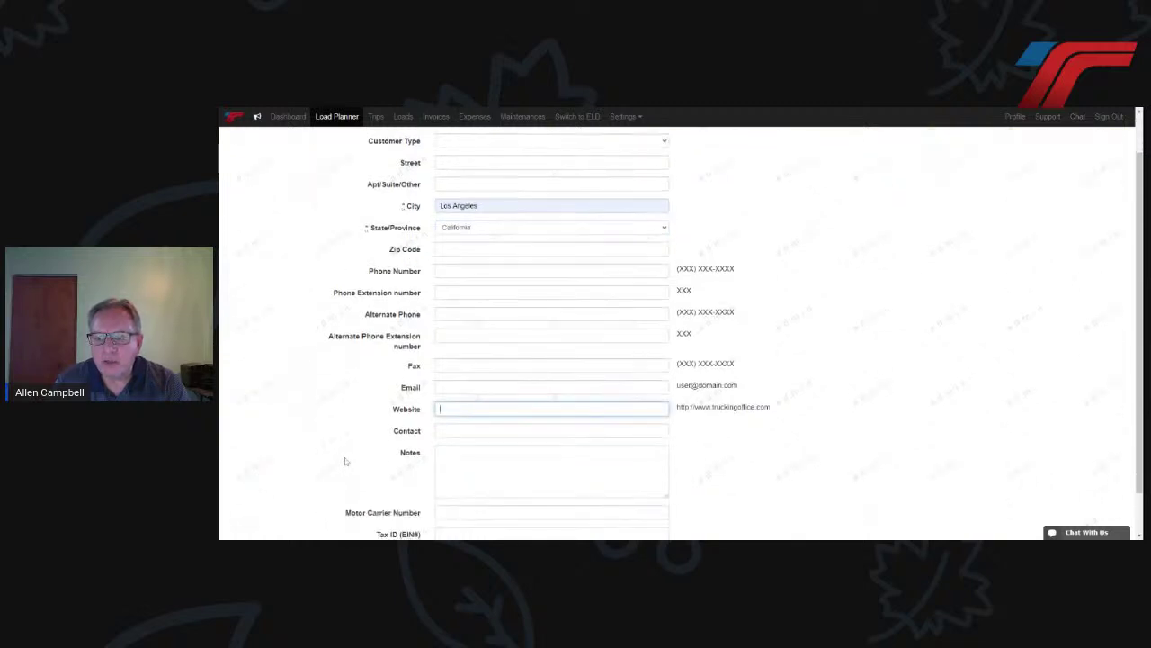
scroll(345, 461, down, 1)
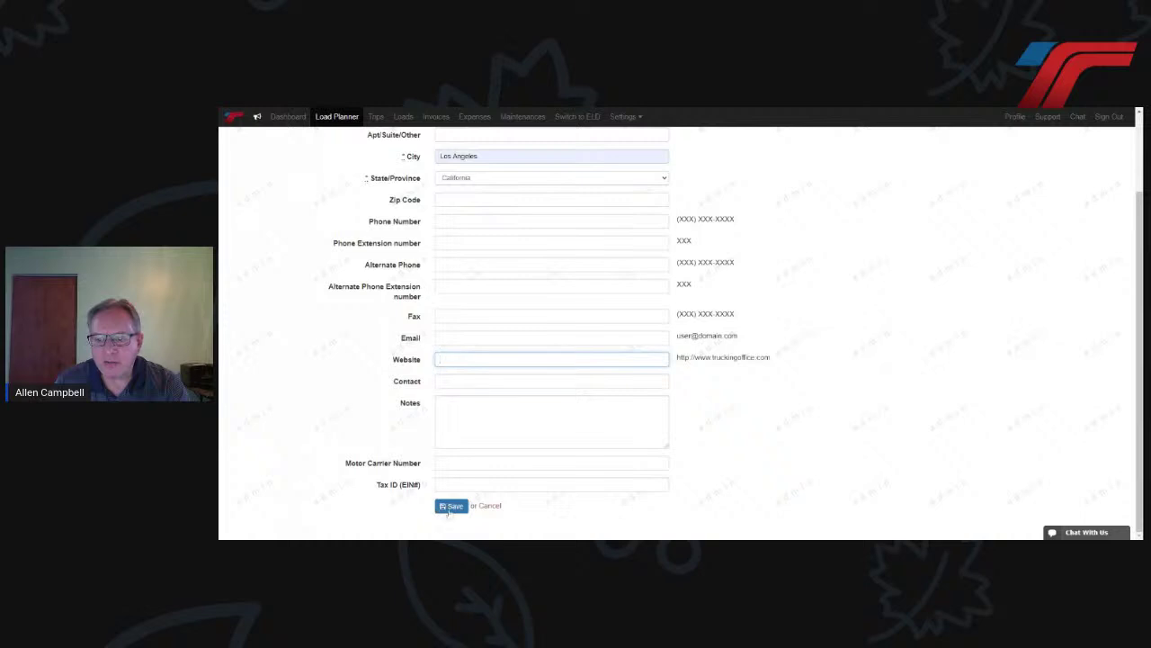
click(381, 433)
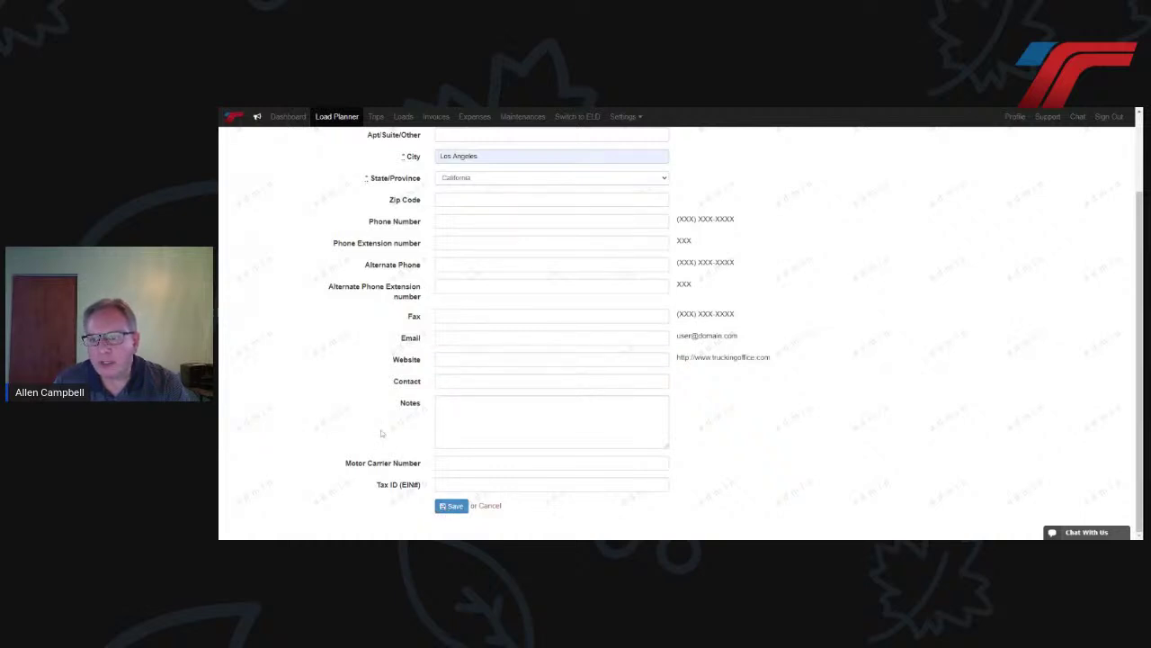
scroll(381, 434, up, 2)
scroll(382, 433, down, 2)
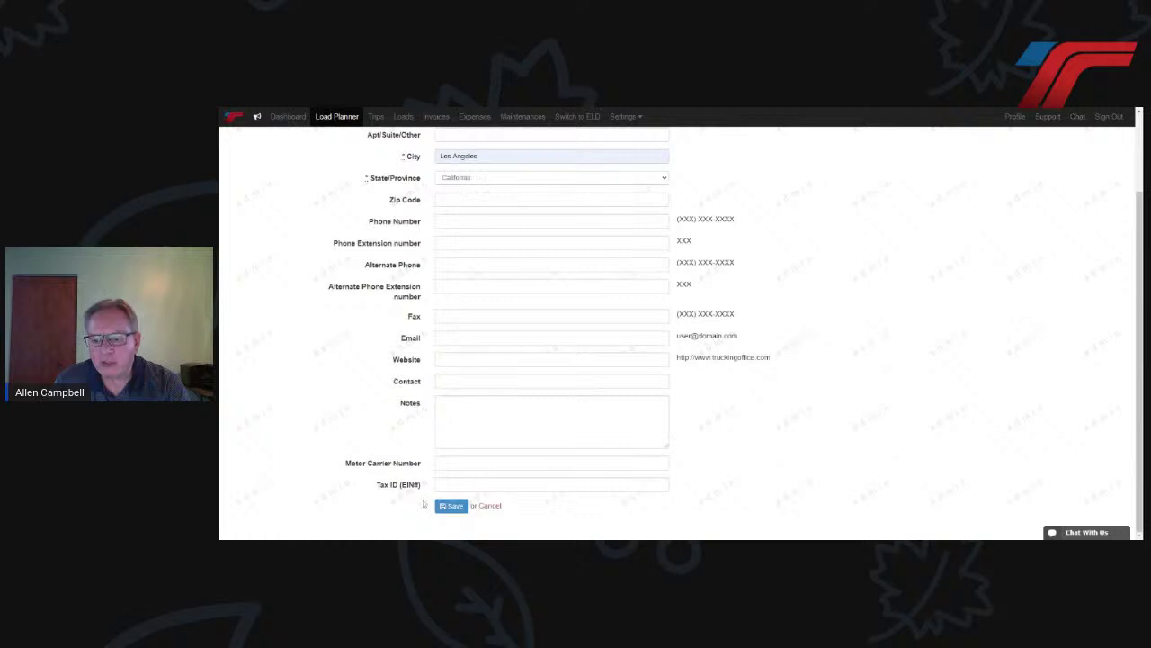
click(450, 508)
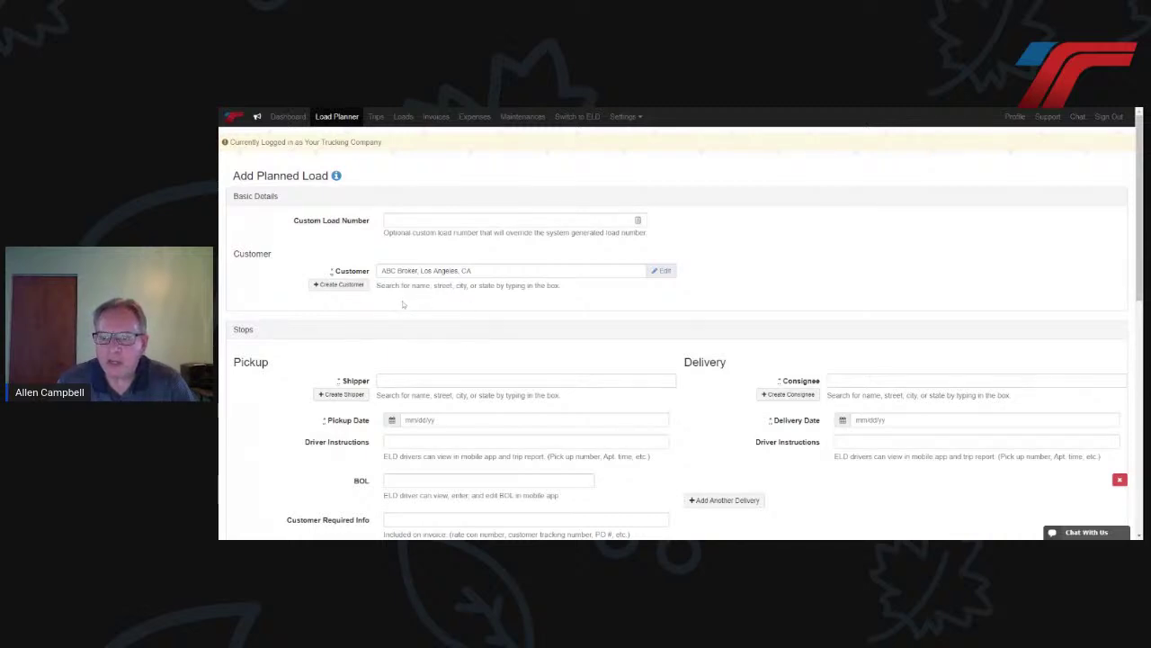
Choose ABC Broker, Los Angeles, CA as the pickup's shipper and set the pickup date to 11/02/2020
scroll(355, 350, down, 1)
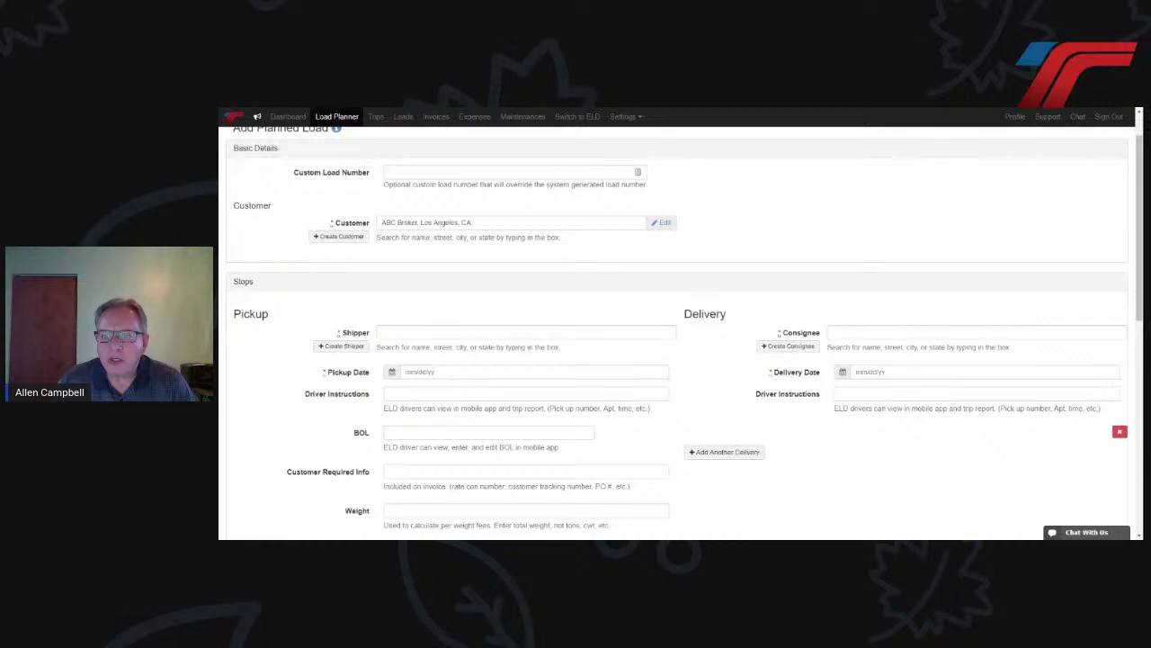
click(380, 332)
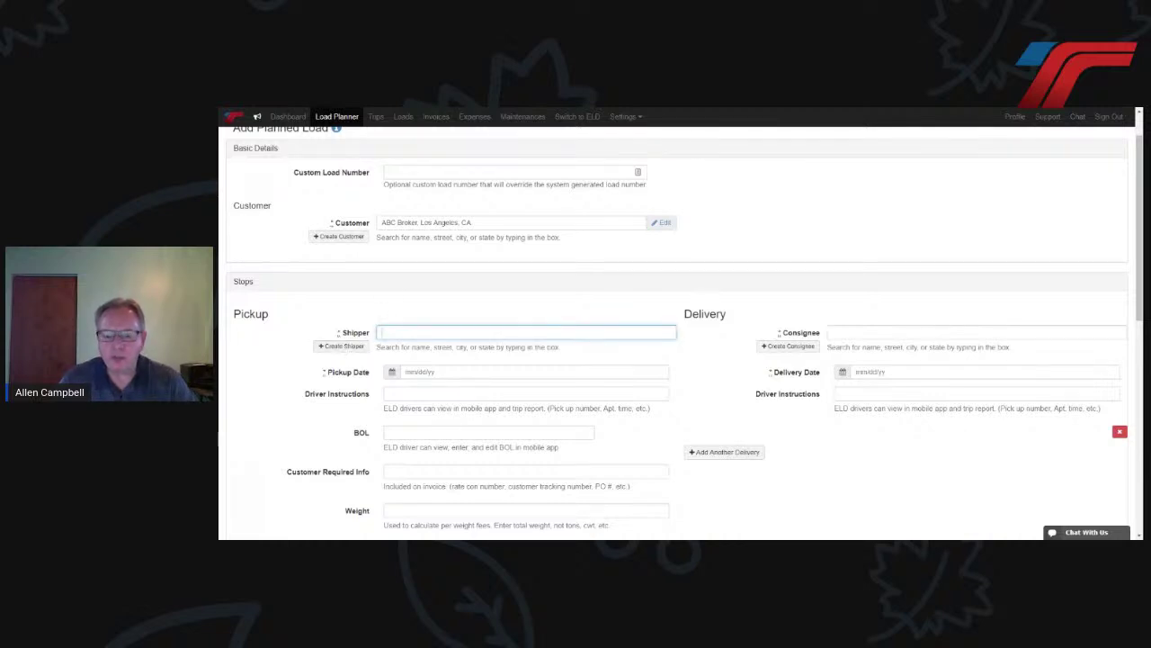
text(ab)
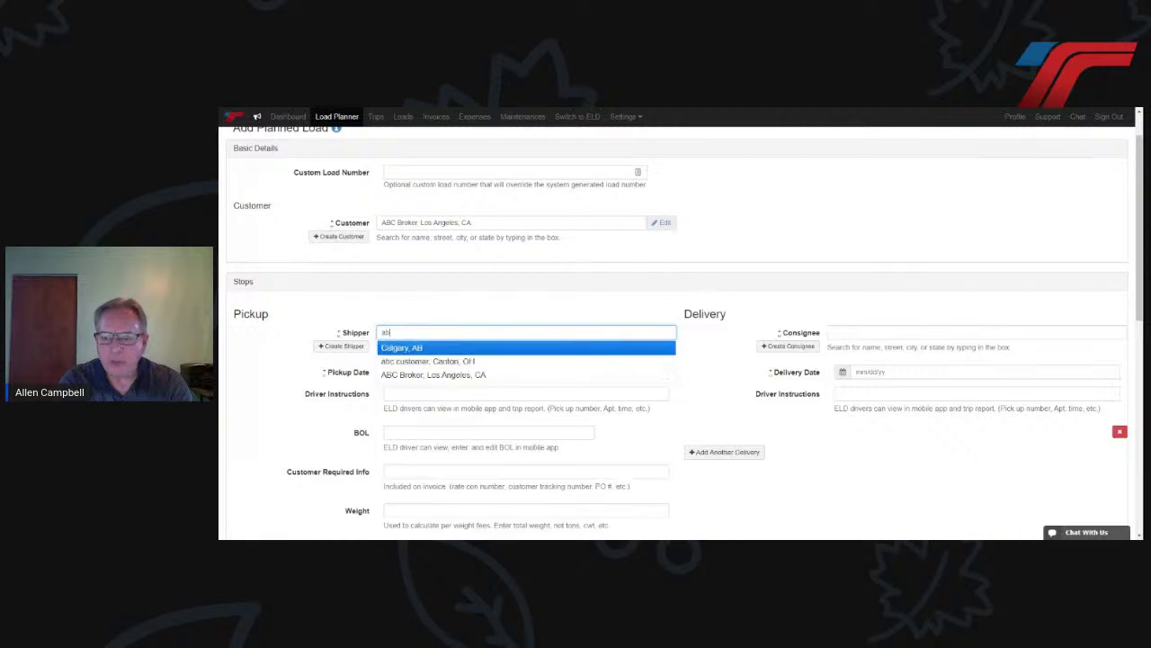
text(c)
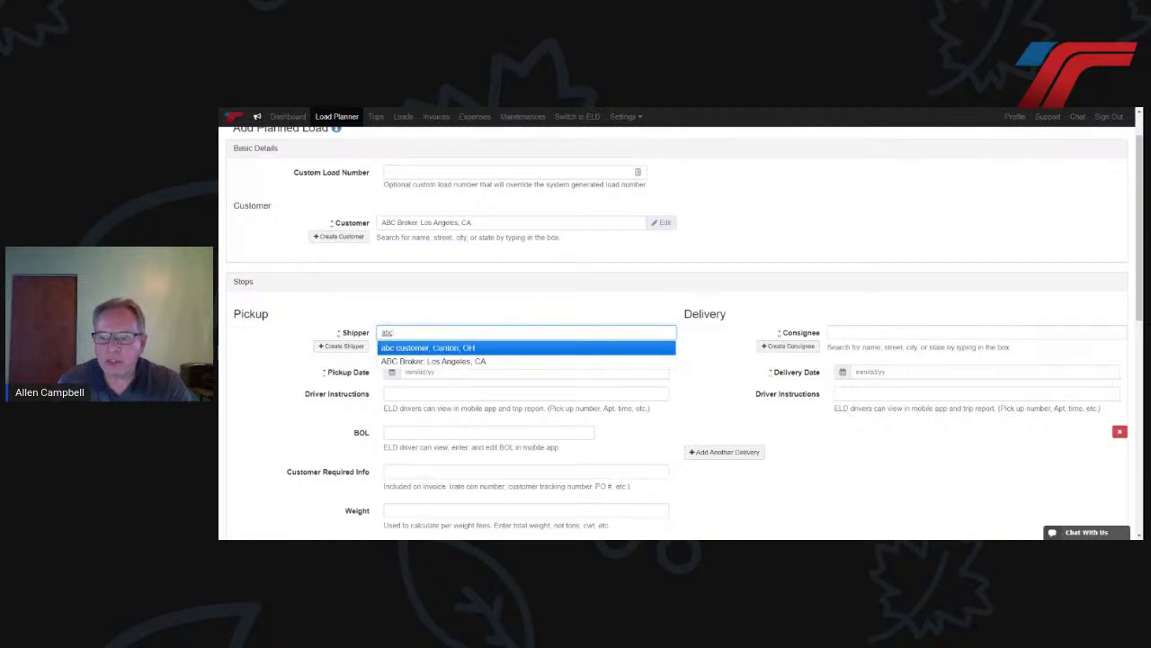
click(401, 363)
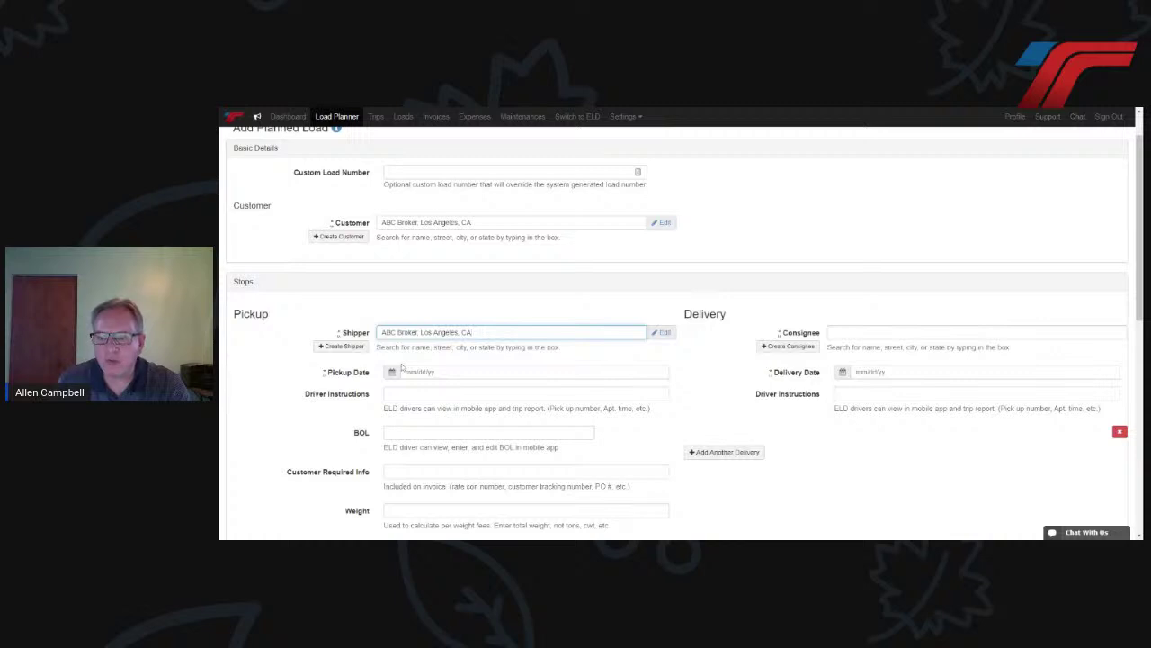
click(394, 373)
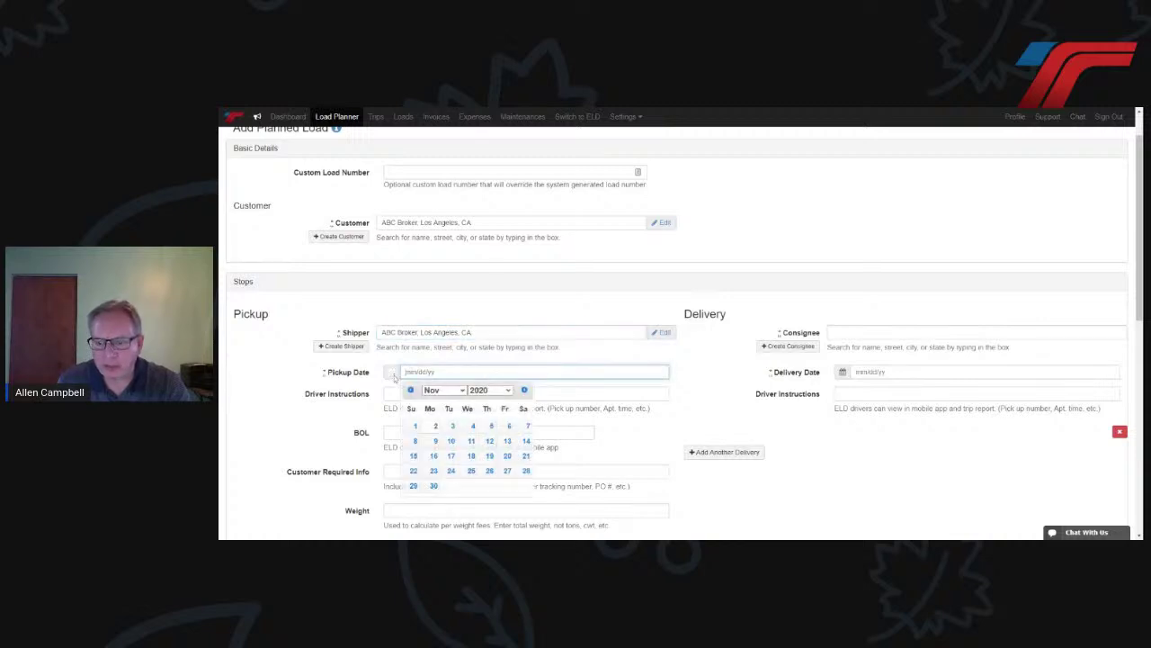
click(435, 425)
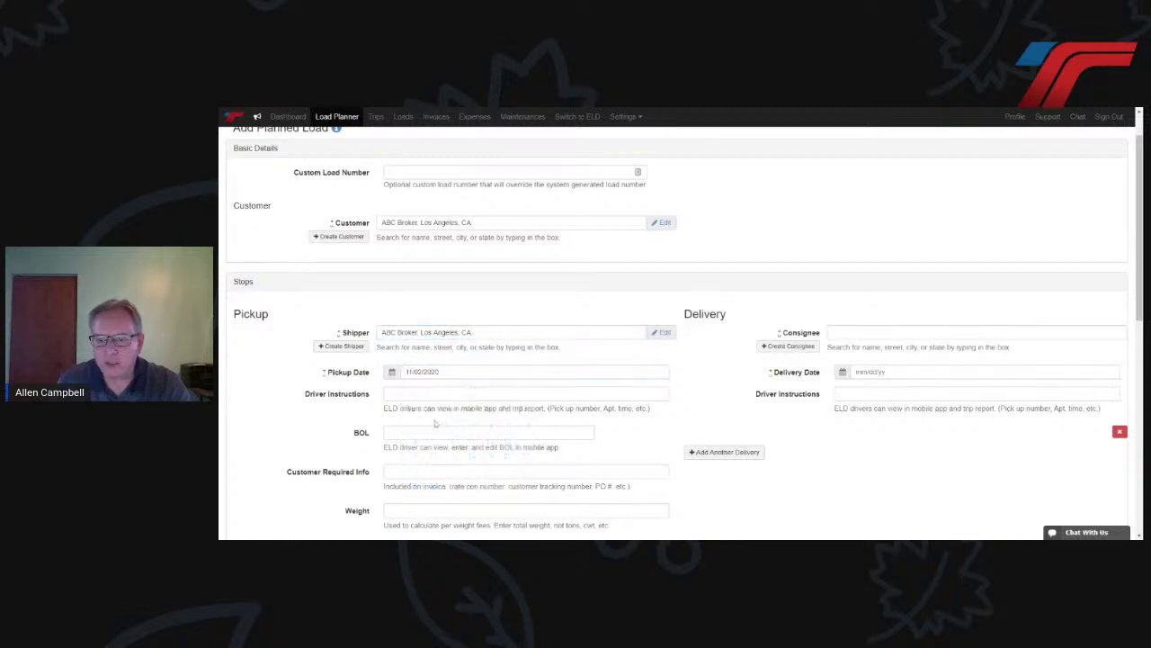
Enter 741852 as the pickup's BOL and "apt 2pm" as its driver instructions
scroll(436, 419, down, 1)
click(428, 385)
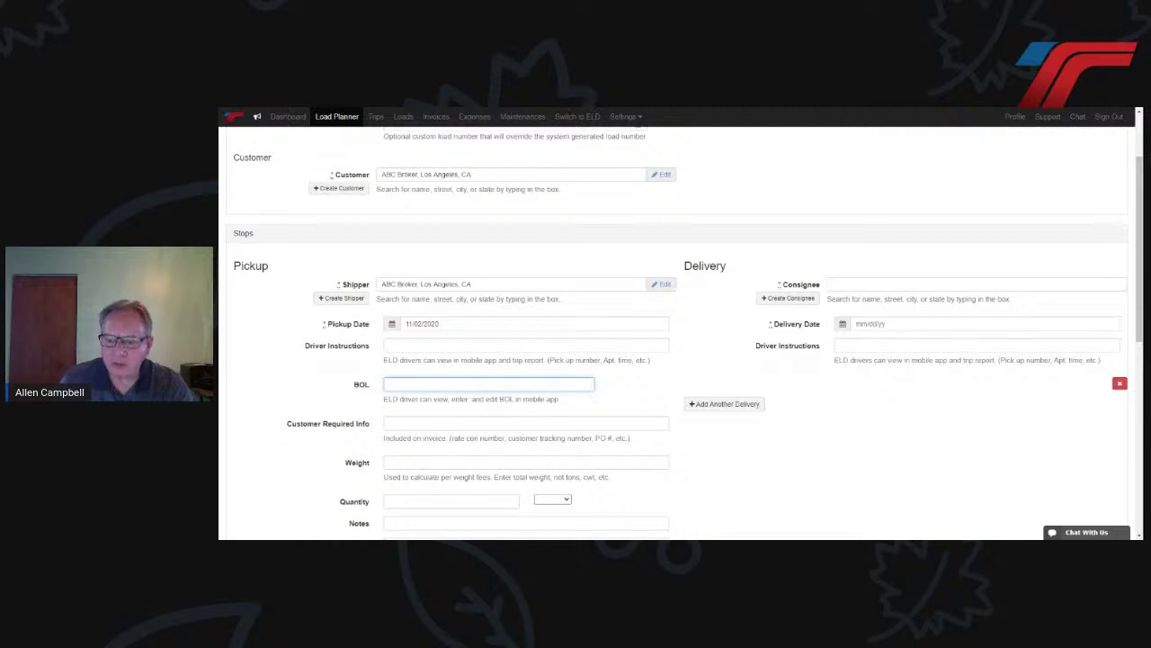
text(741852)
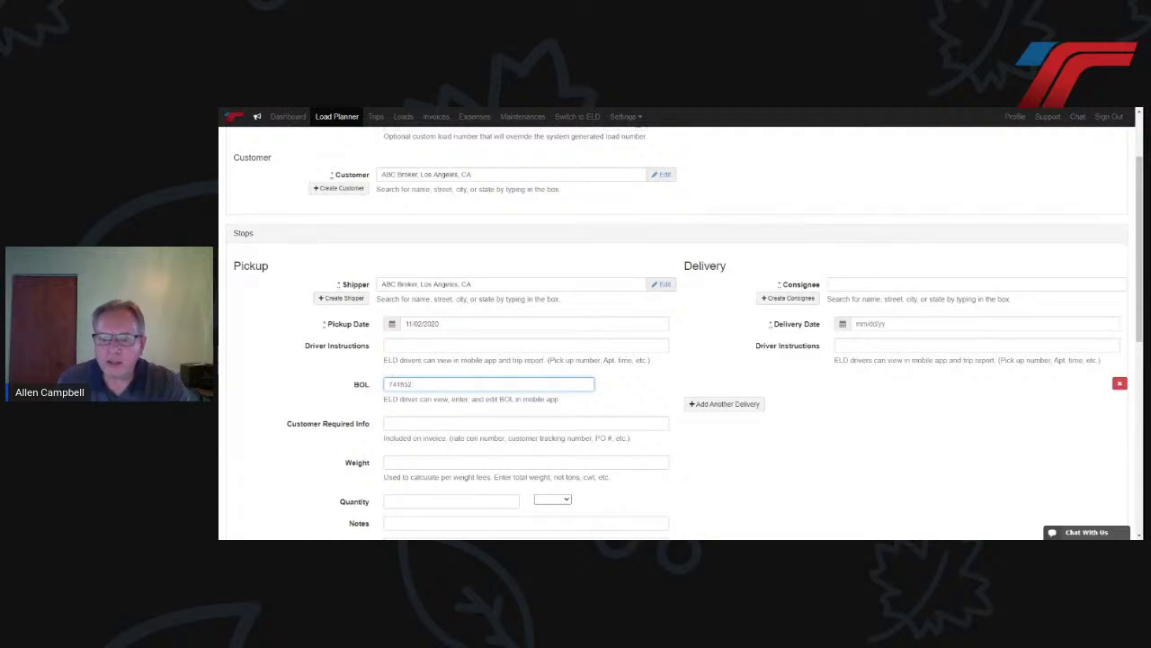
click(391, 346)
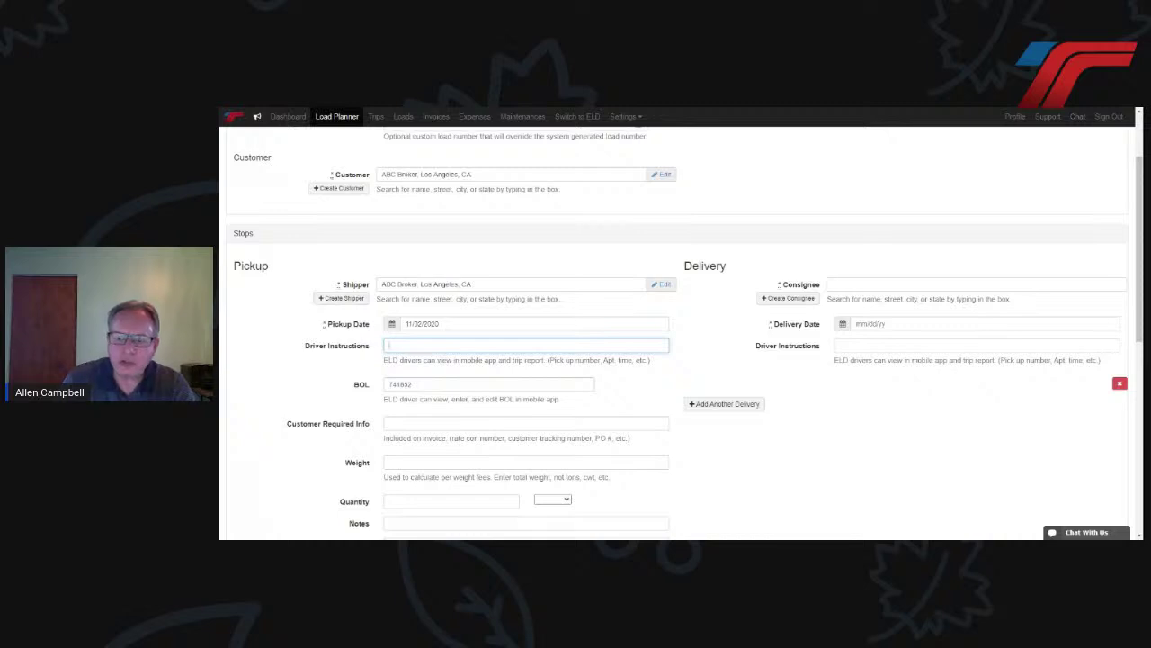
text(apt 2pm)
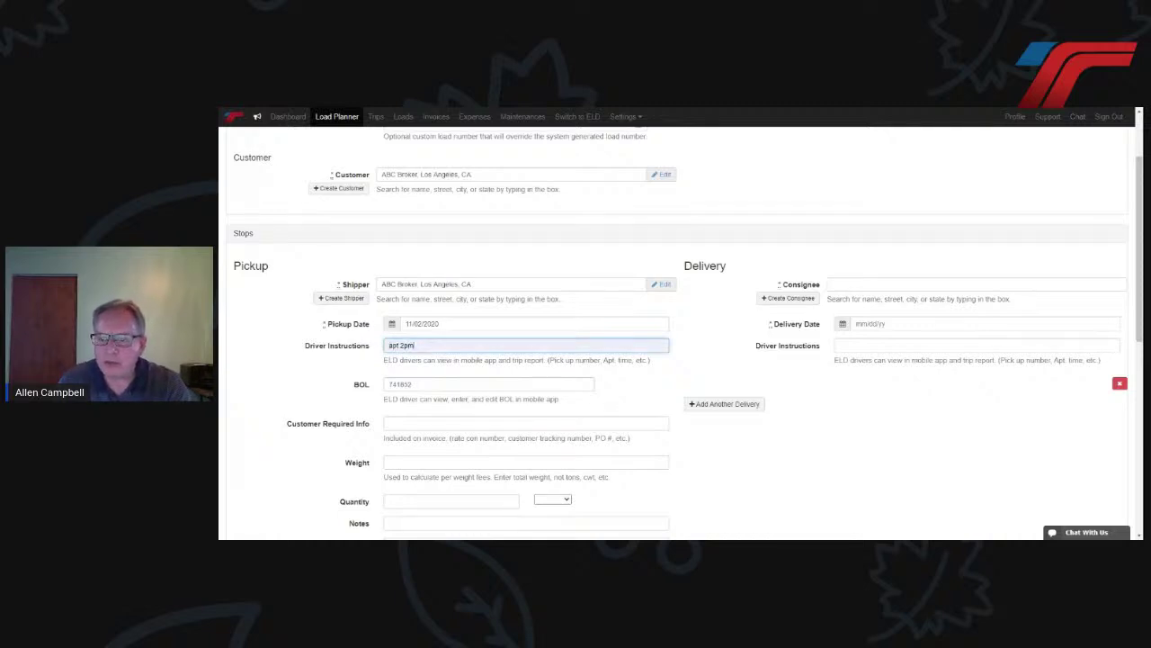
click(737, 364)
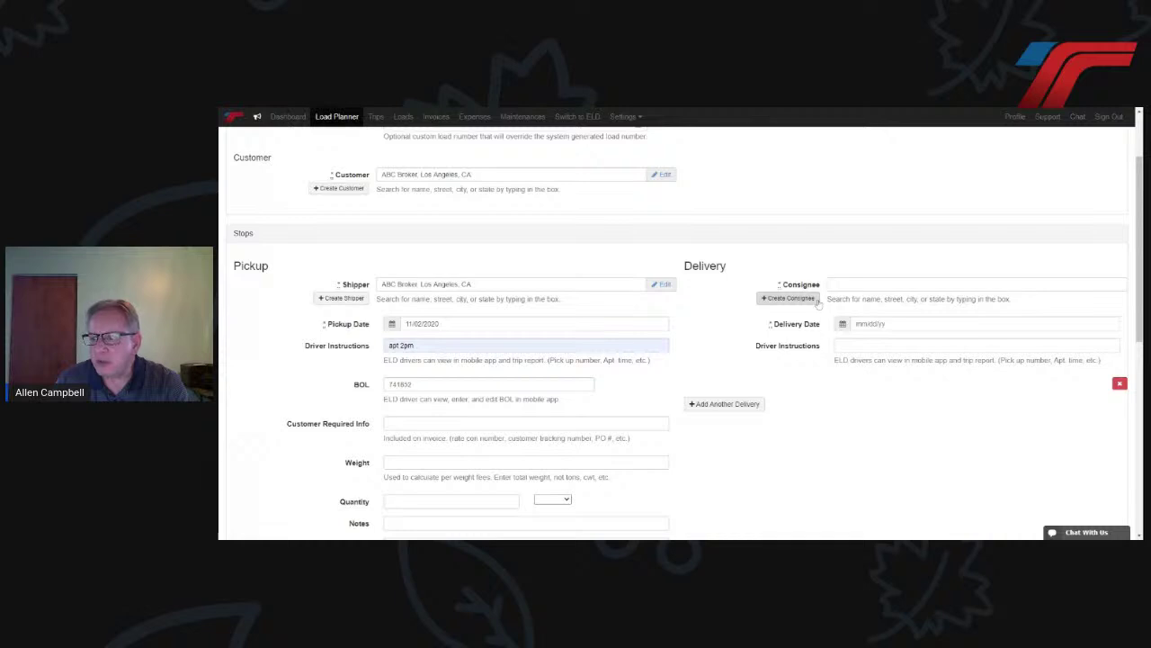
Start a new consignee for the delivery with the company name Factory
click(789, 298)
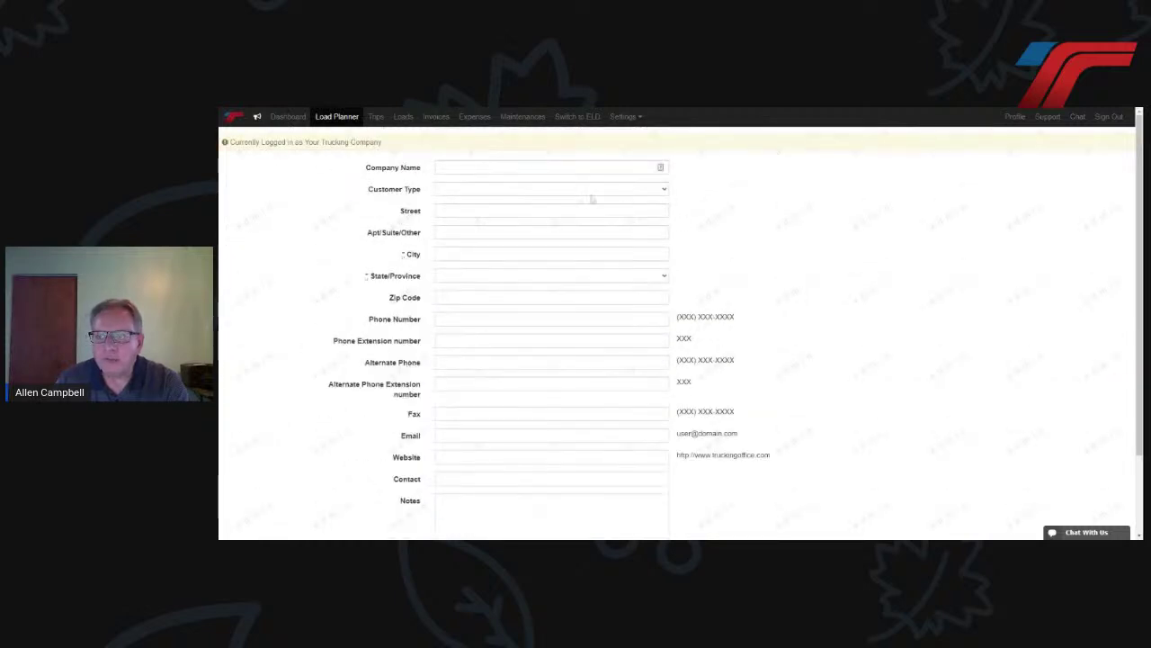
click(440, 167)
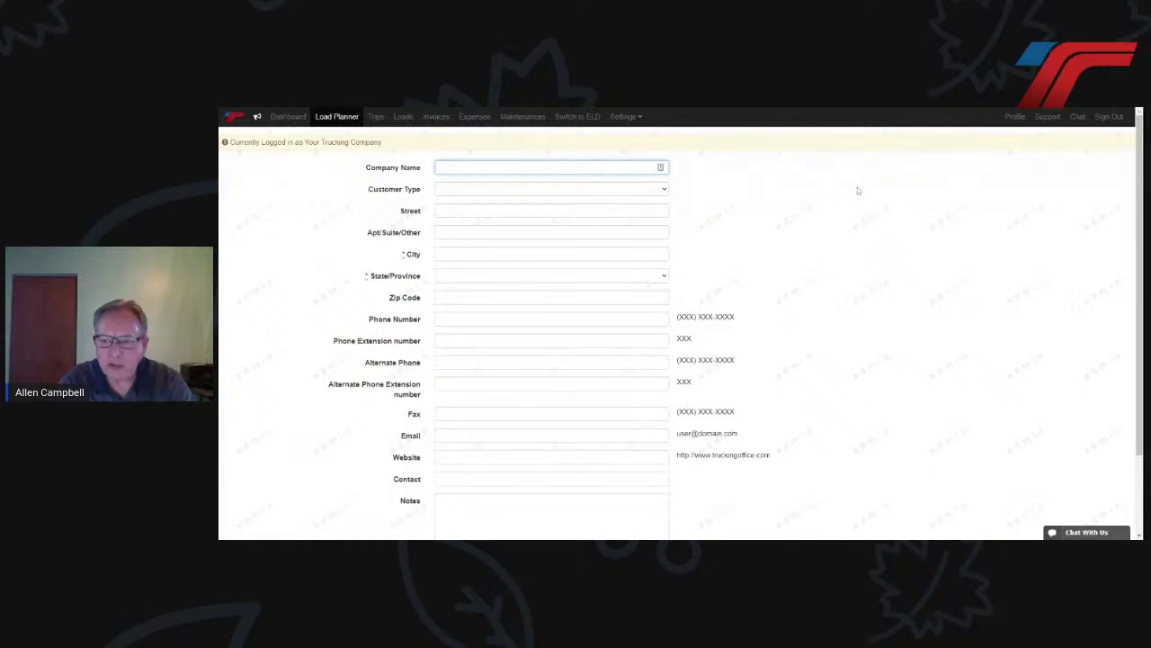
text(Fa)
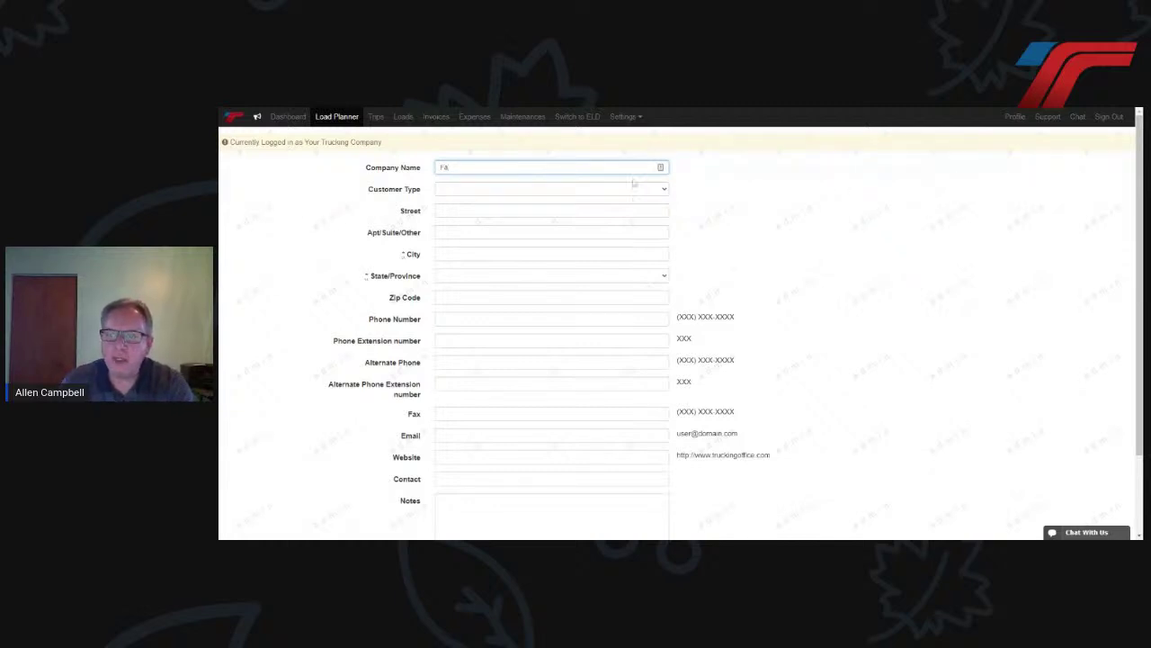
key(Down)
key(Return)
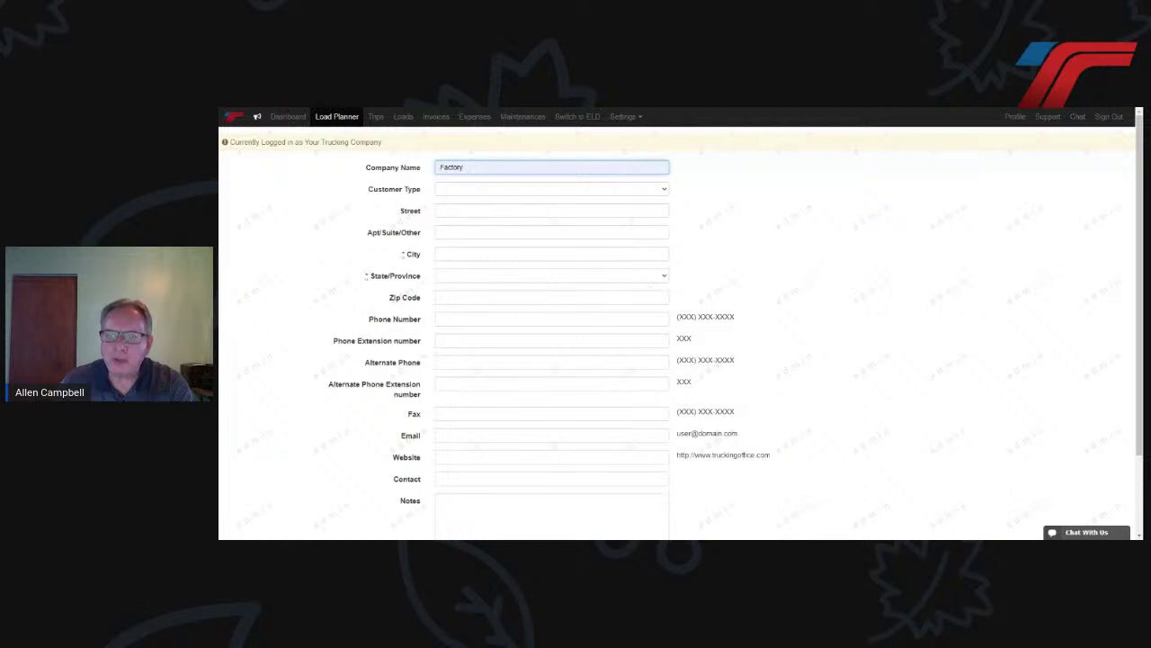
Set the consignee's city to Phoenix and the state to Arizona, and save the consignee to the delivery
click(460, 254)
text(Pi)
text(oe)
text(nix)
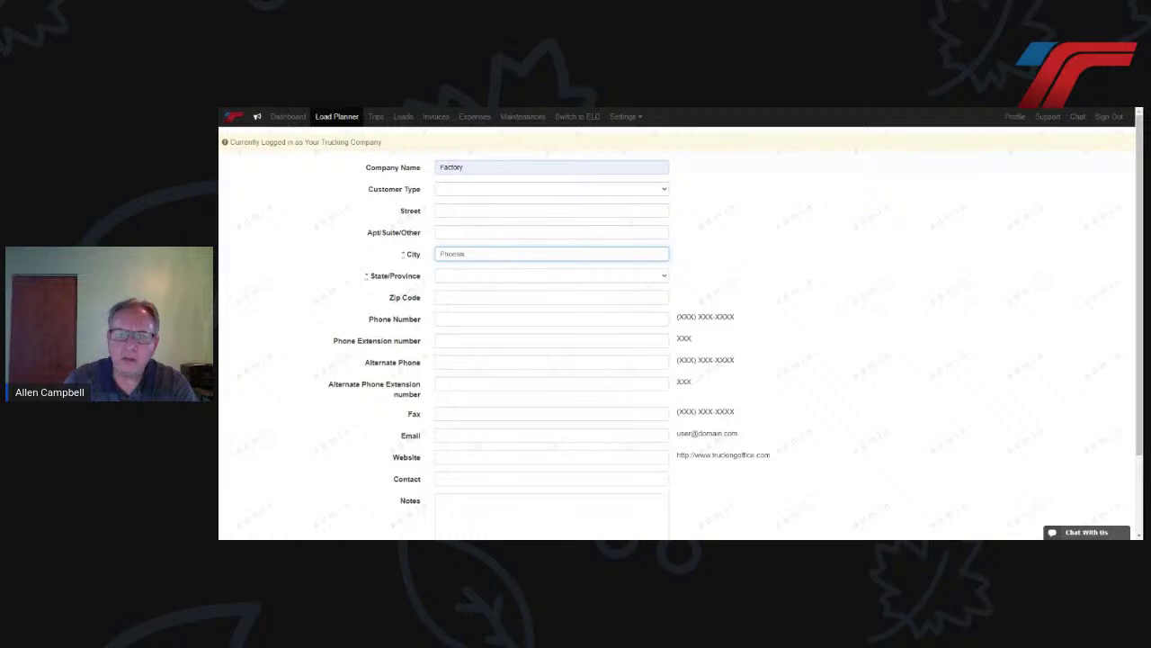
key(Tab)
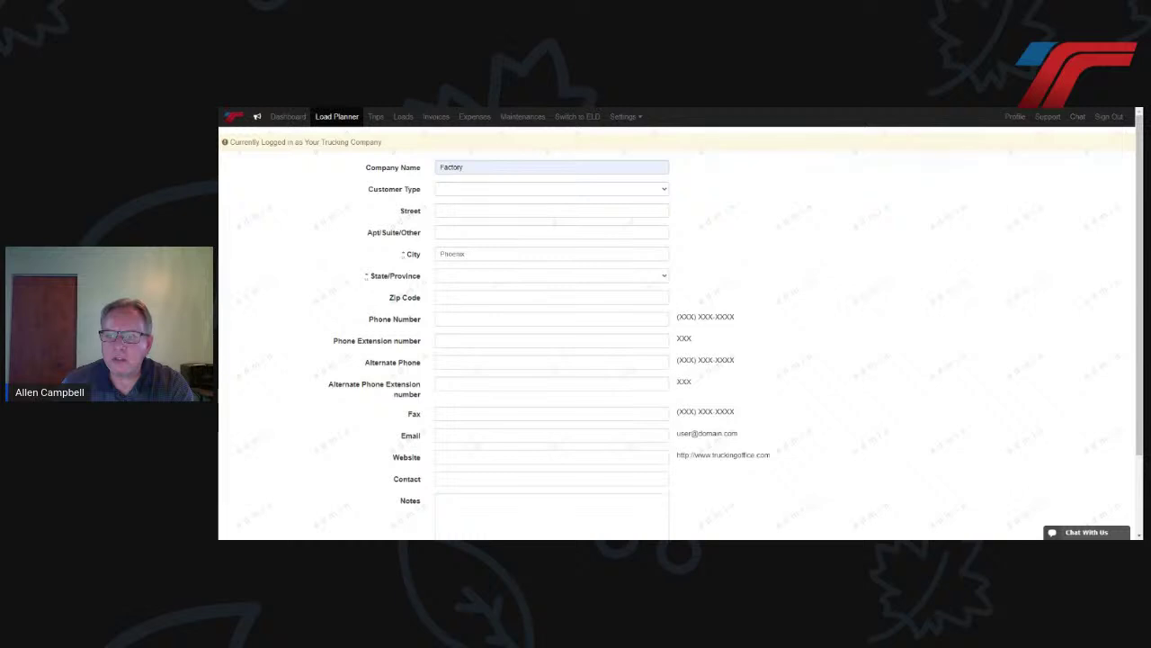
click(466, 271)
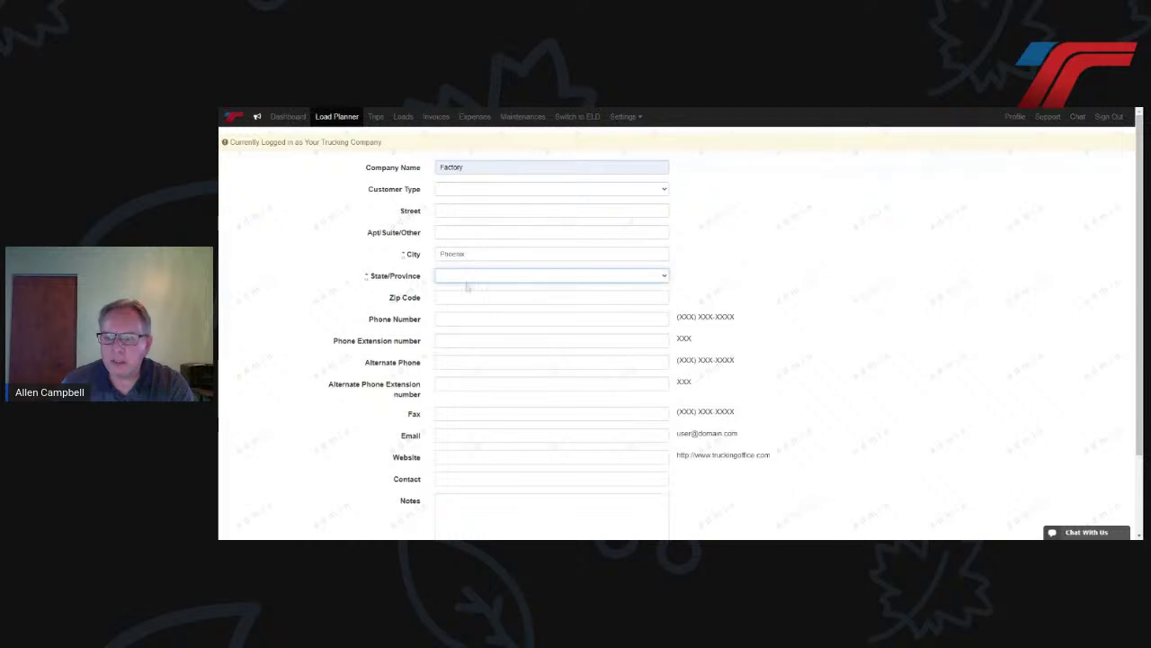
click(466, 285)
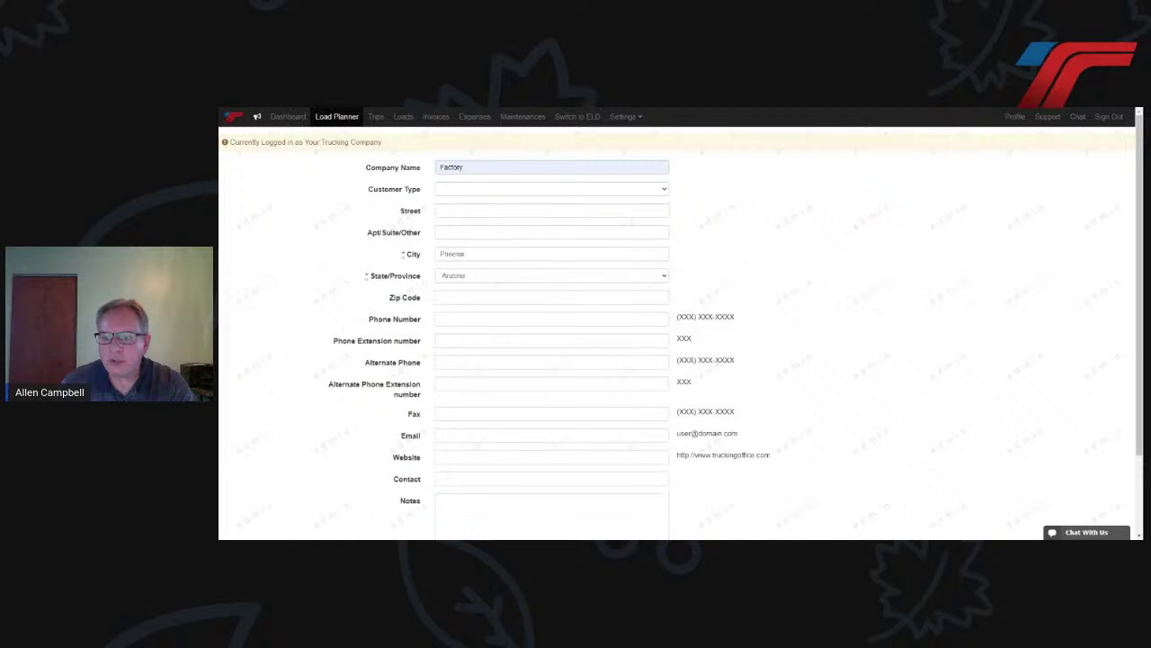
scroll(681, 326, down, 1)
click(450, 507)
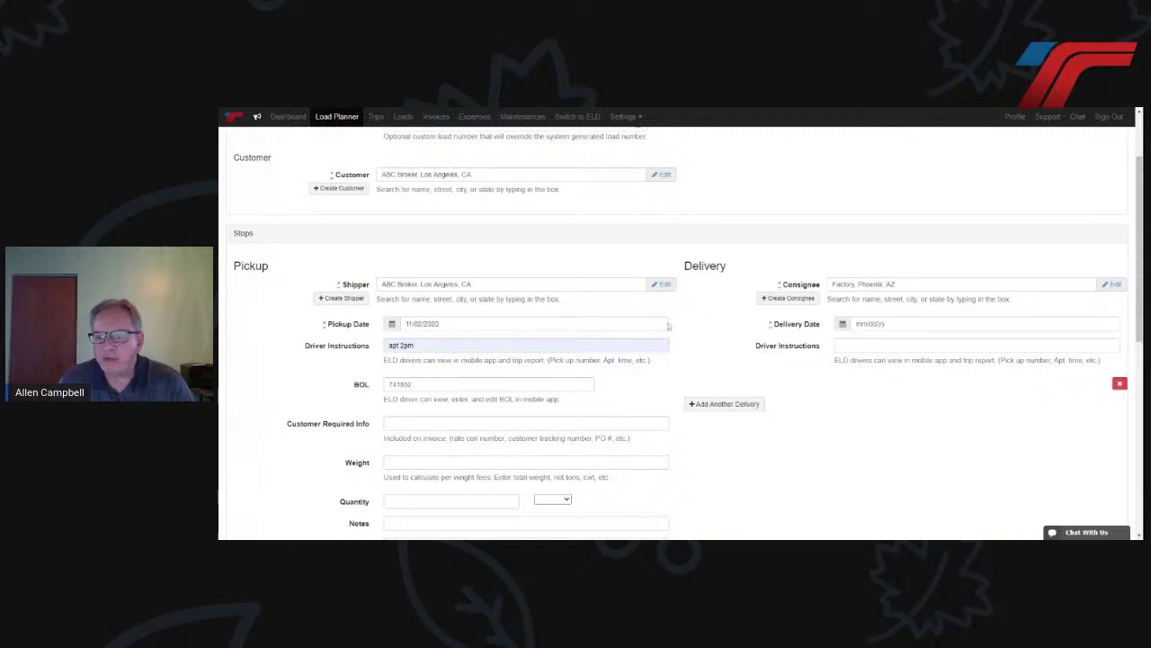
Set the delivery date to 11/05/2020 and enter 45000 as the pickup's weight
click(841, 329)
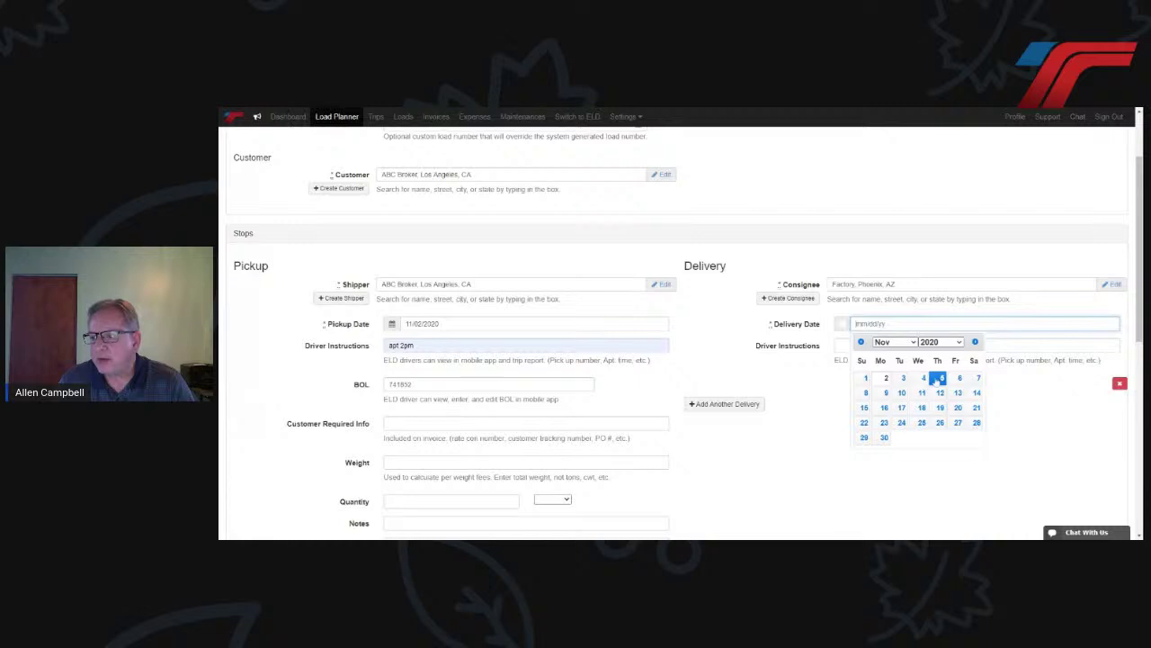
click(938, 379)
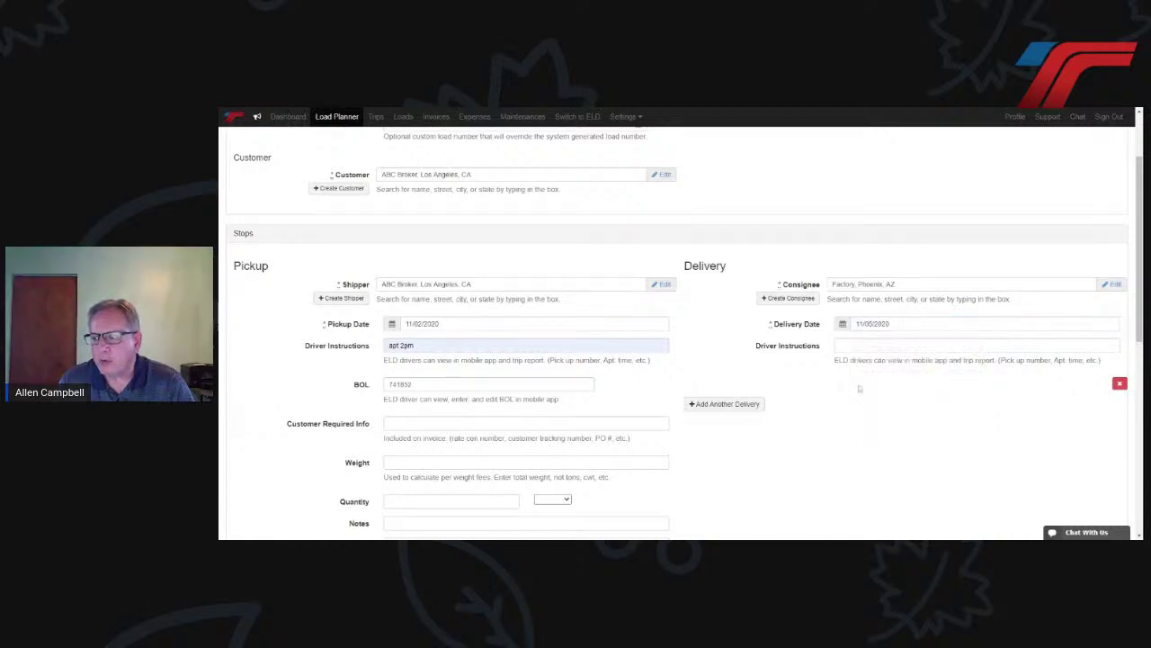
scroll(812, 425, down, 2)
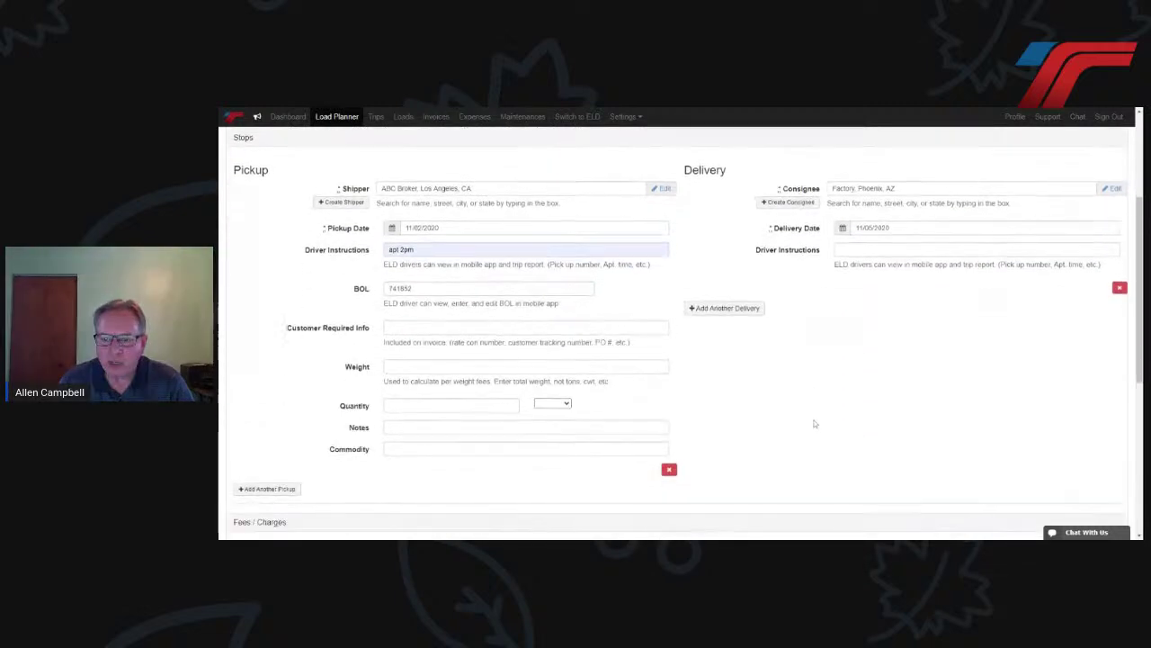
scroll(814, 423, down, 1)
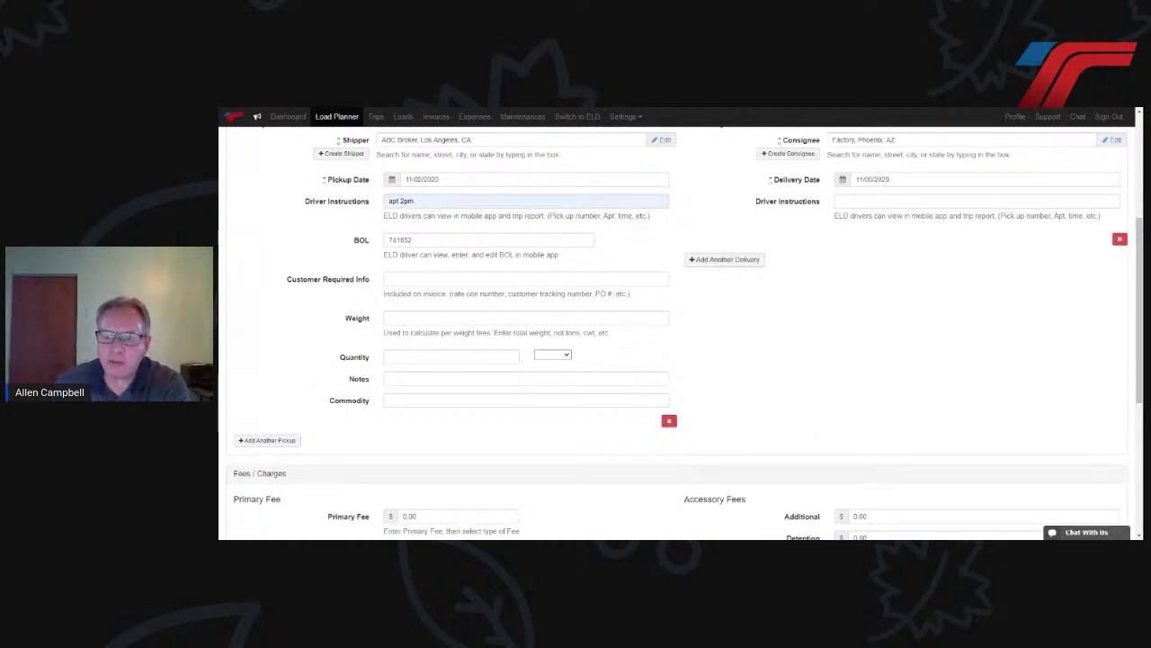
click(450, 317)
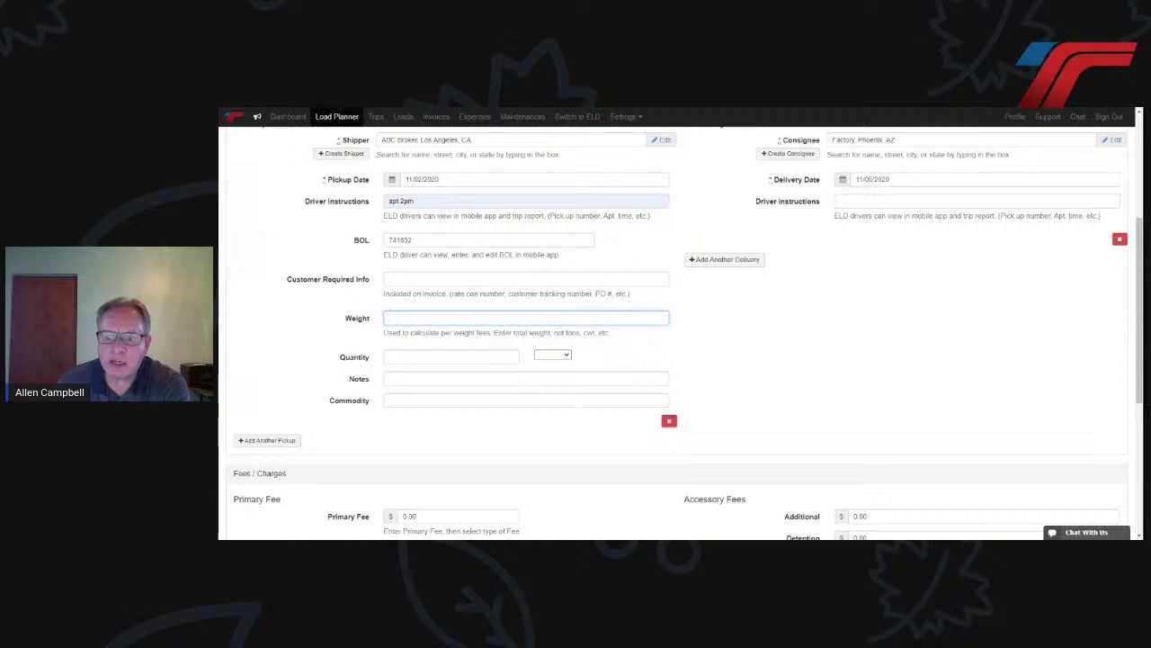
text(45000)
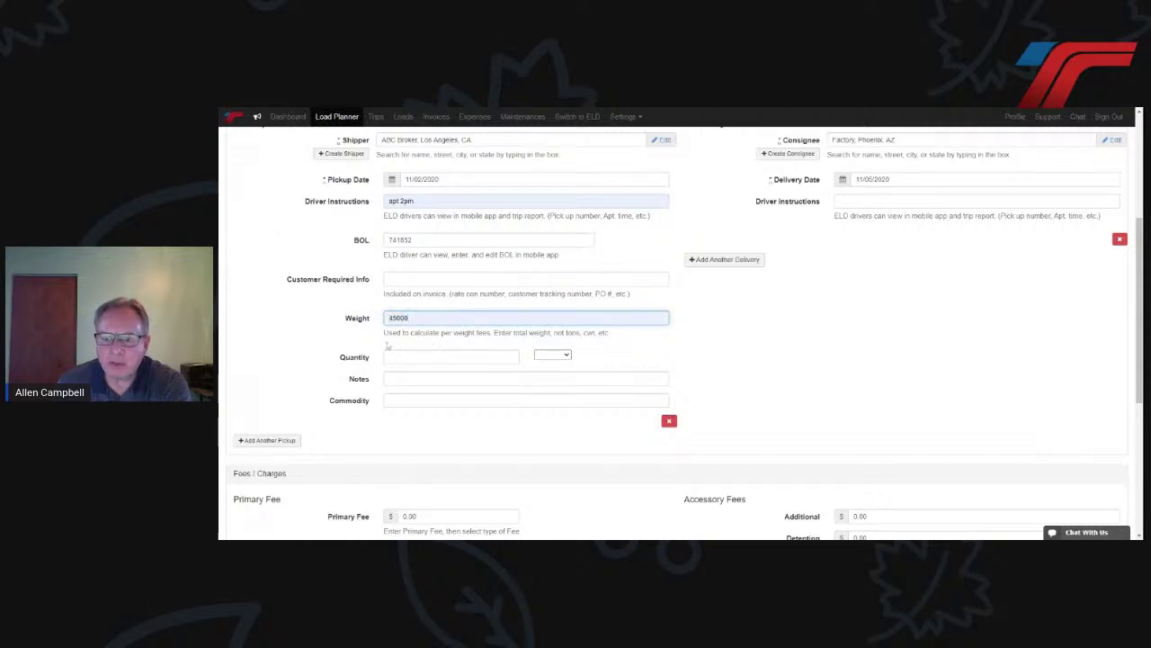
key(Tab)
Set the load's primary fee to 2500 and save the planned load
scroll(333, 414, down, 3)
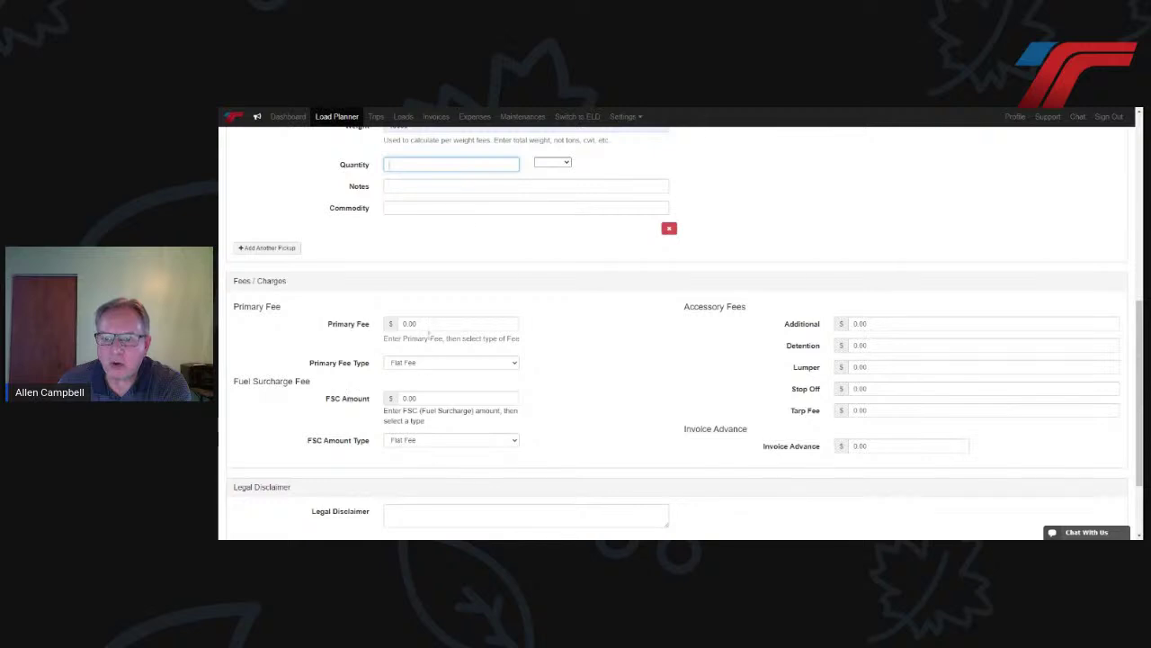
drag(420, 324, 385, 336)
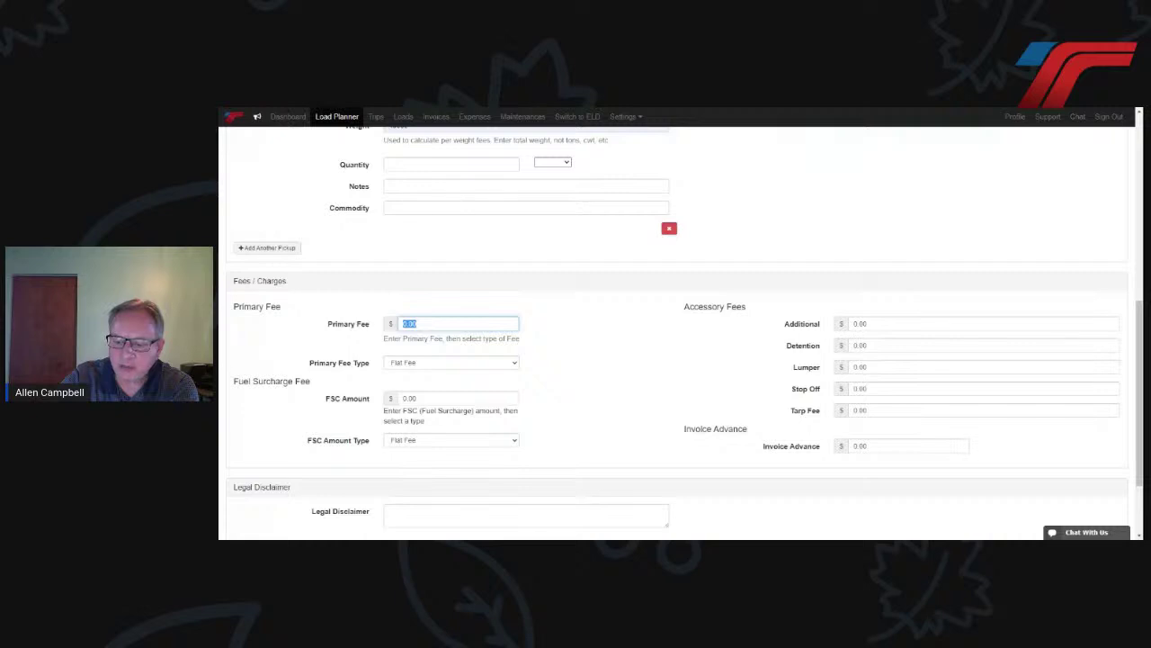
text(25)
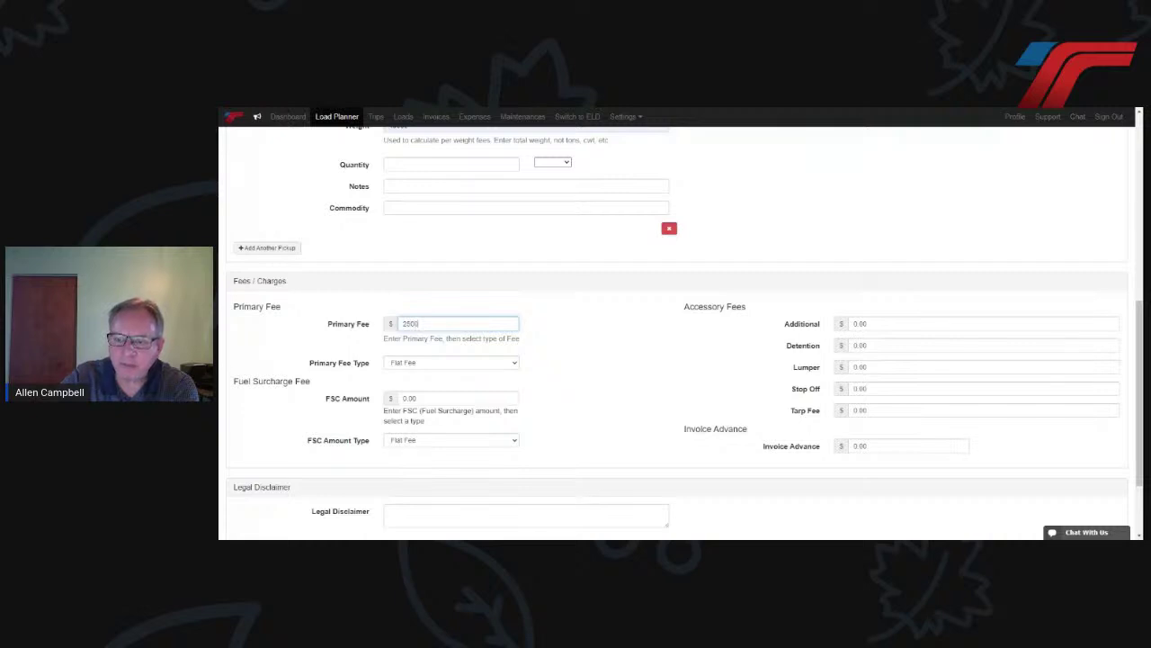
click(658, 409)
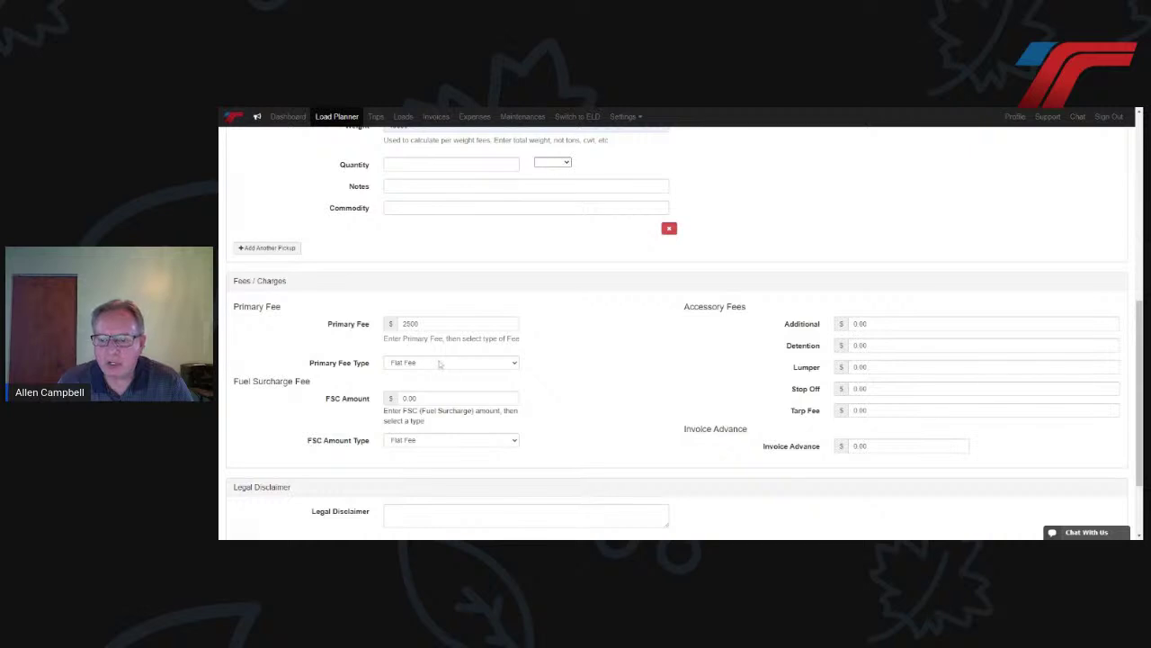
scroll(656, 443, down, 2)
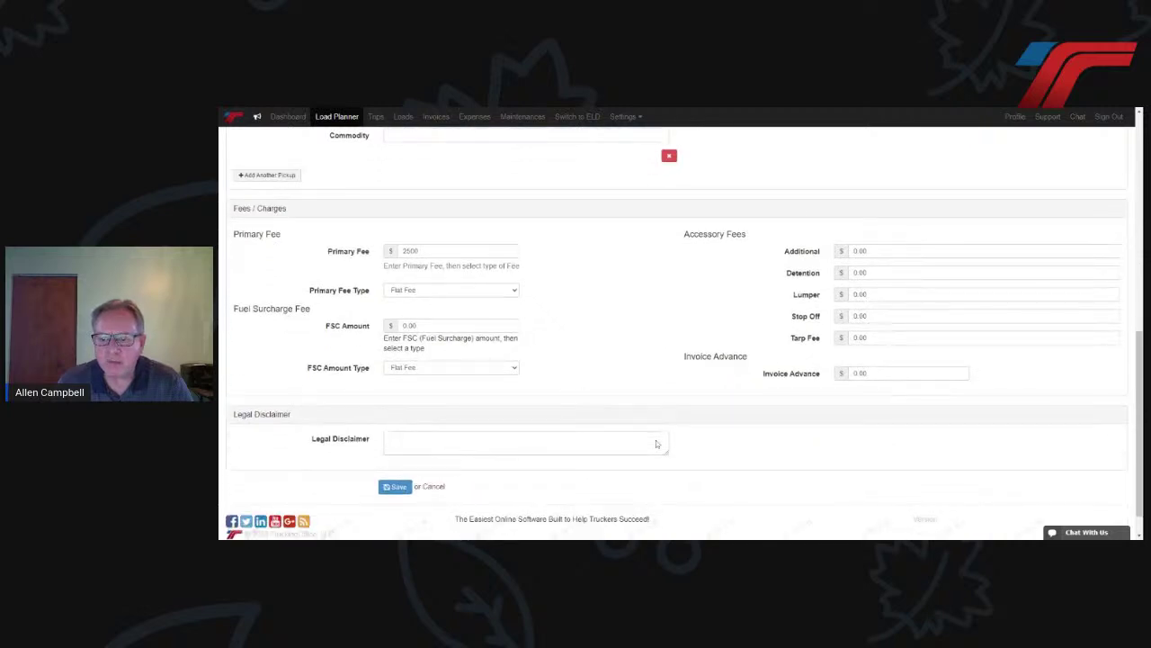
scroll(656, 443, down, 1)
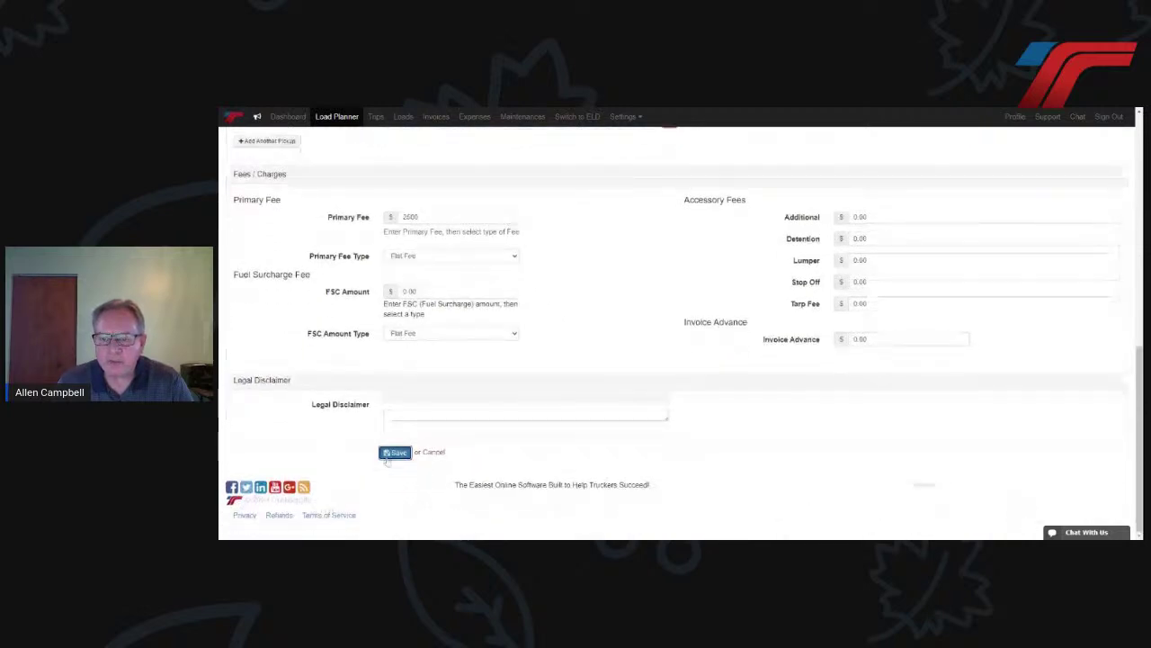
scroll(404, 391, down, 2)
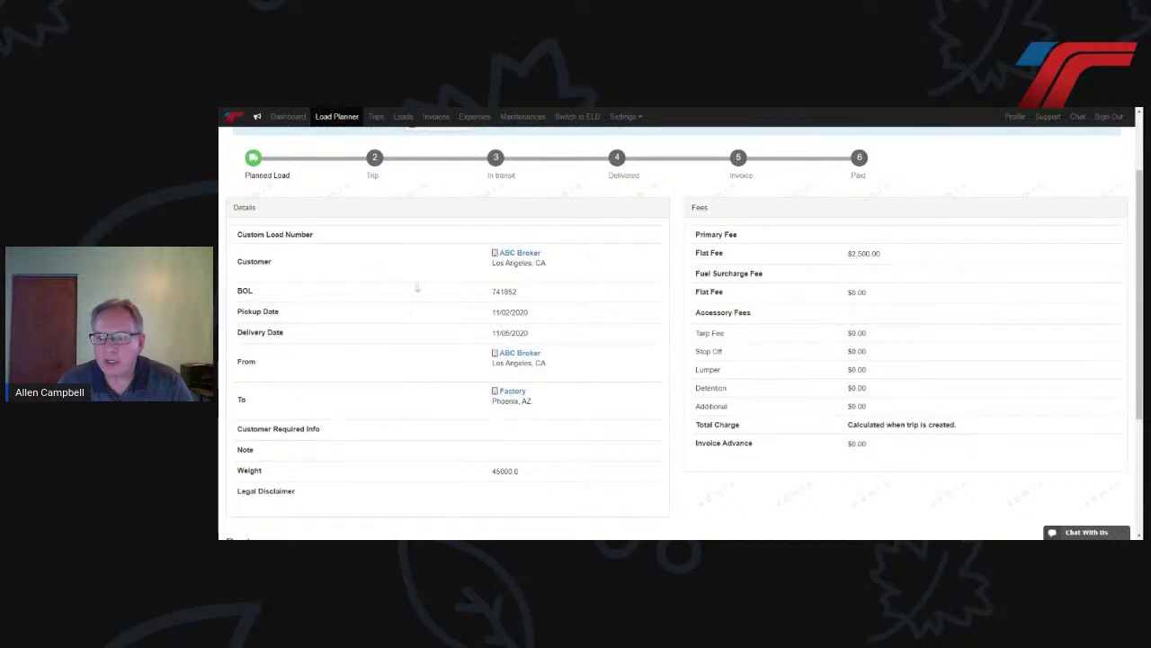
Add a trip from the saved planned load and assign the driver to it
scroll(430, 278, down, 4)
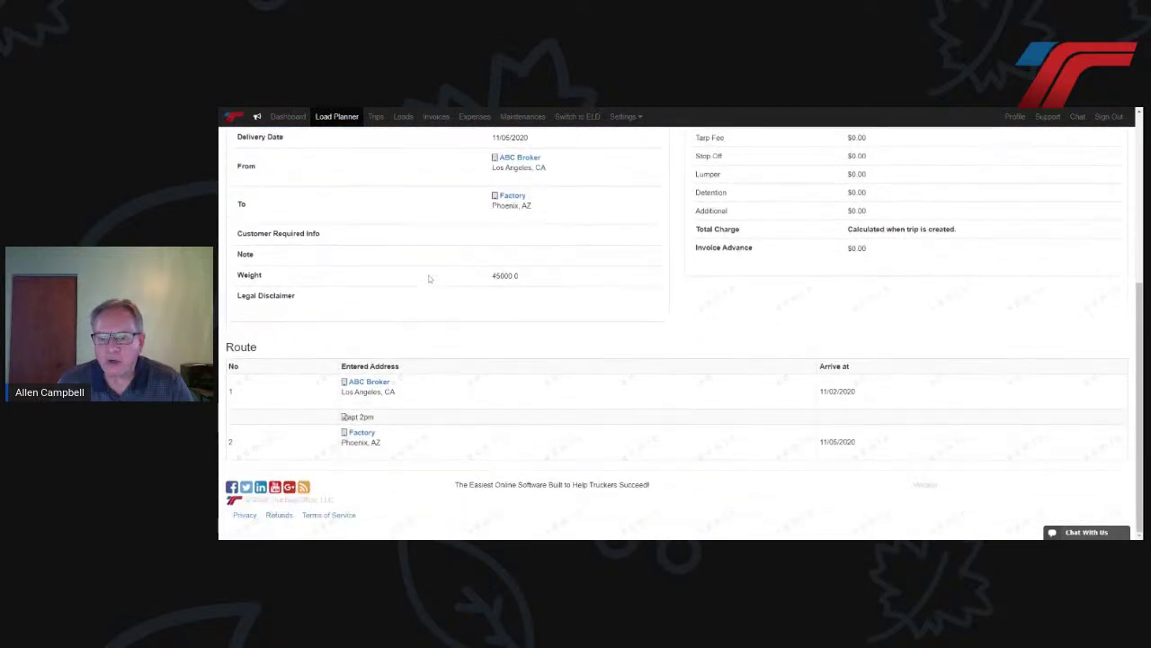
scroll(429, 279, up, 2)
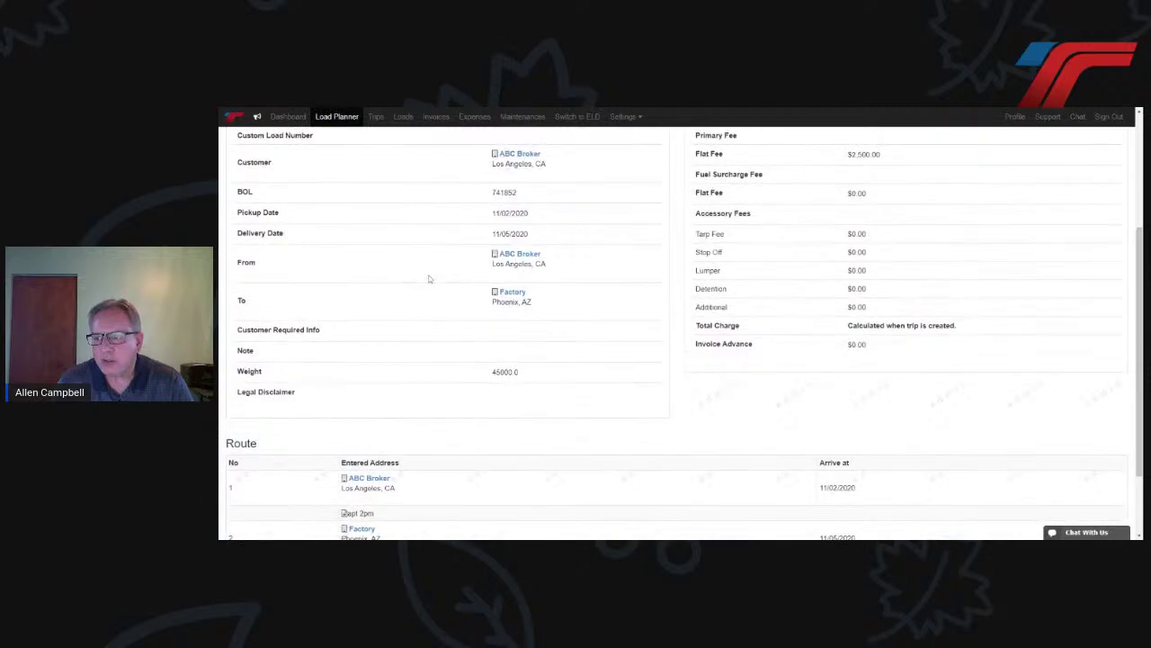
scroll(429, 278, up, 3)
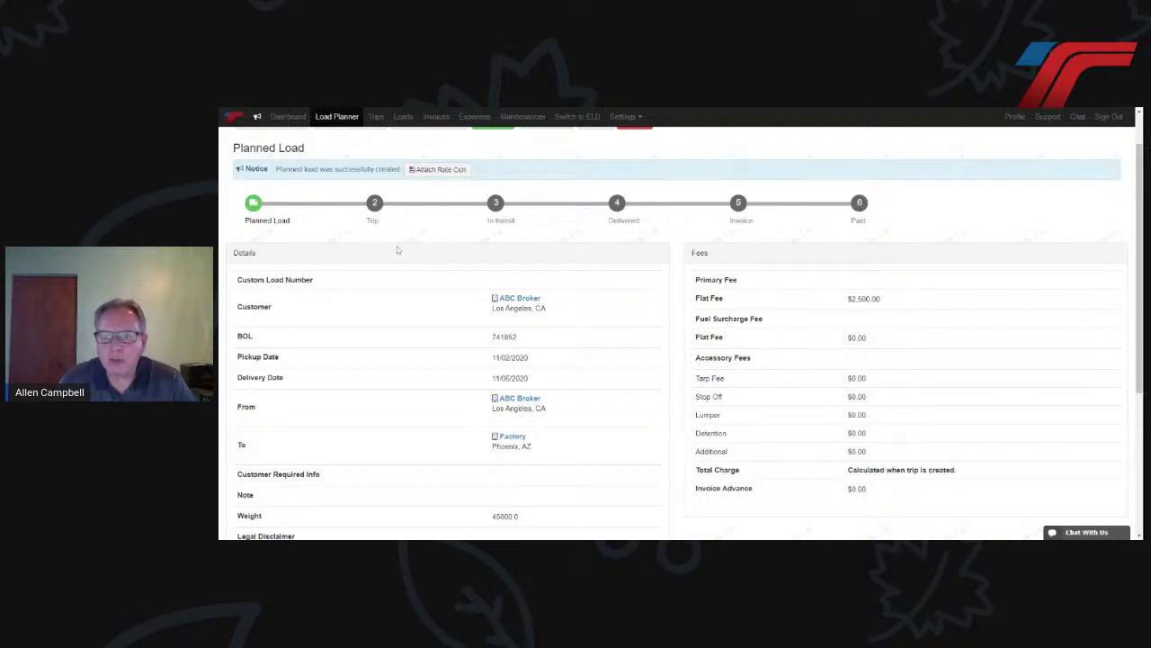
scroll(403, 245, up, 1)
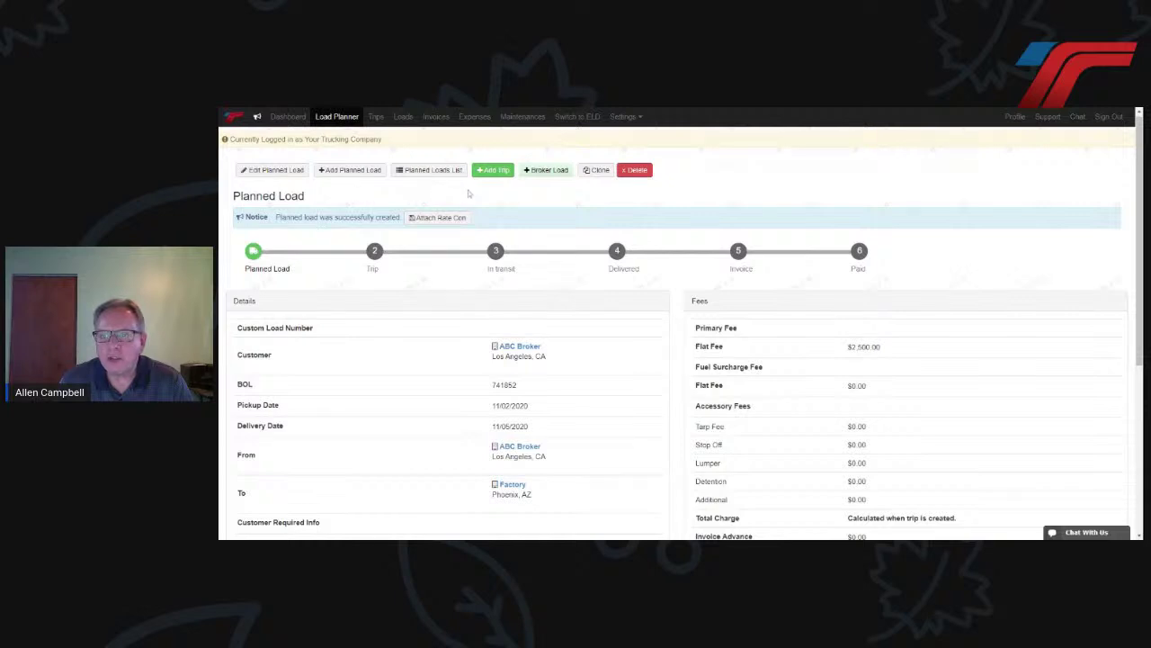
click(496, 173)
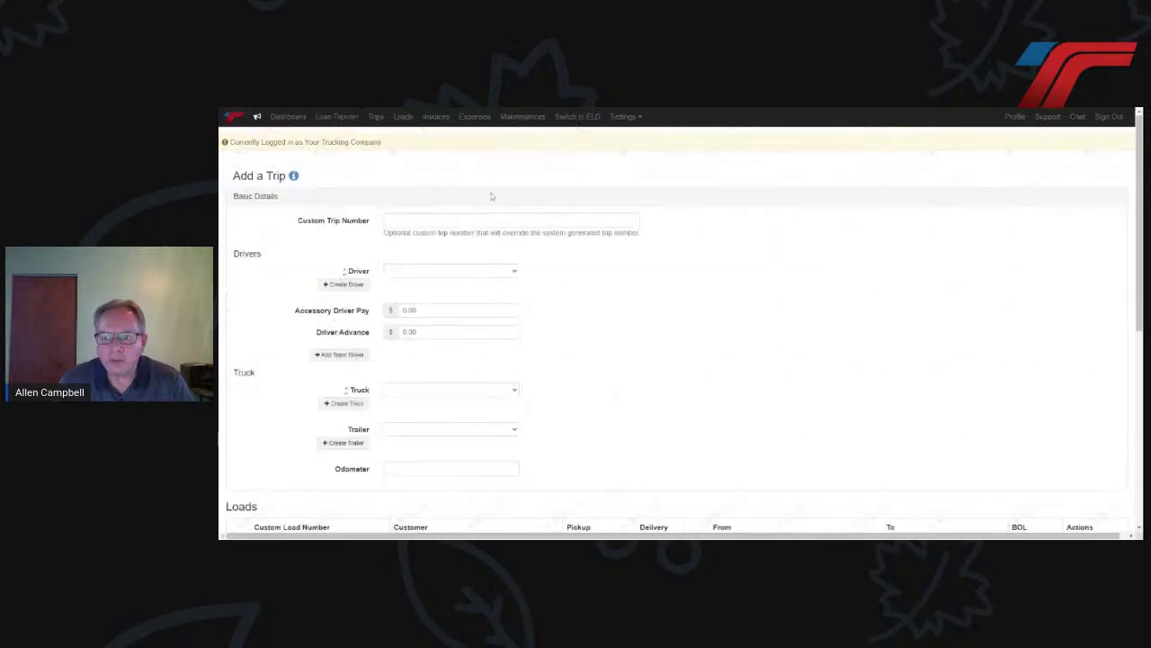
click(469, 286)
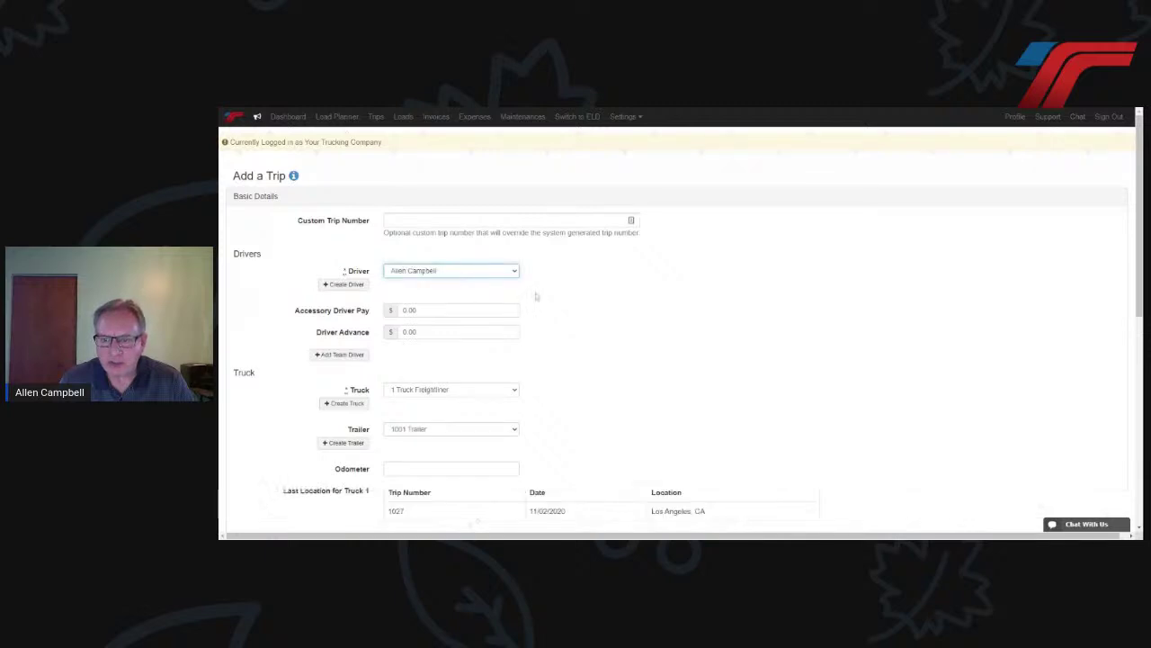
Save the new trip with the Freightliner truck, trailer 1001 and the ABC Broker load to Factory, Phoenix included
scroll(537, 296, down, 2)
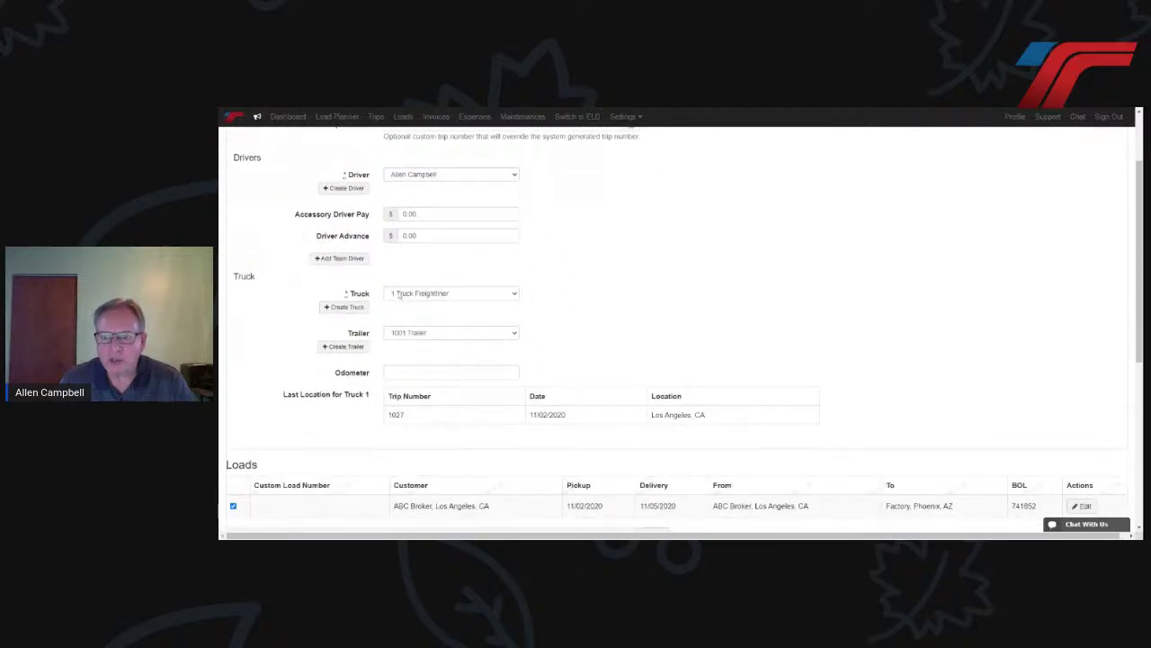
scroll(592, 373, down, 1)
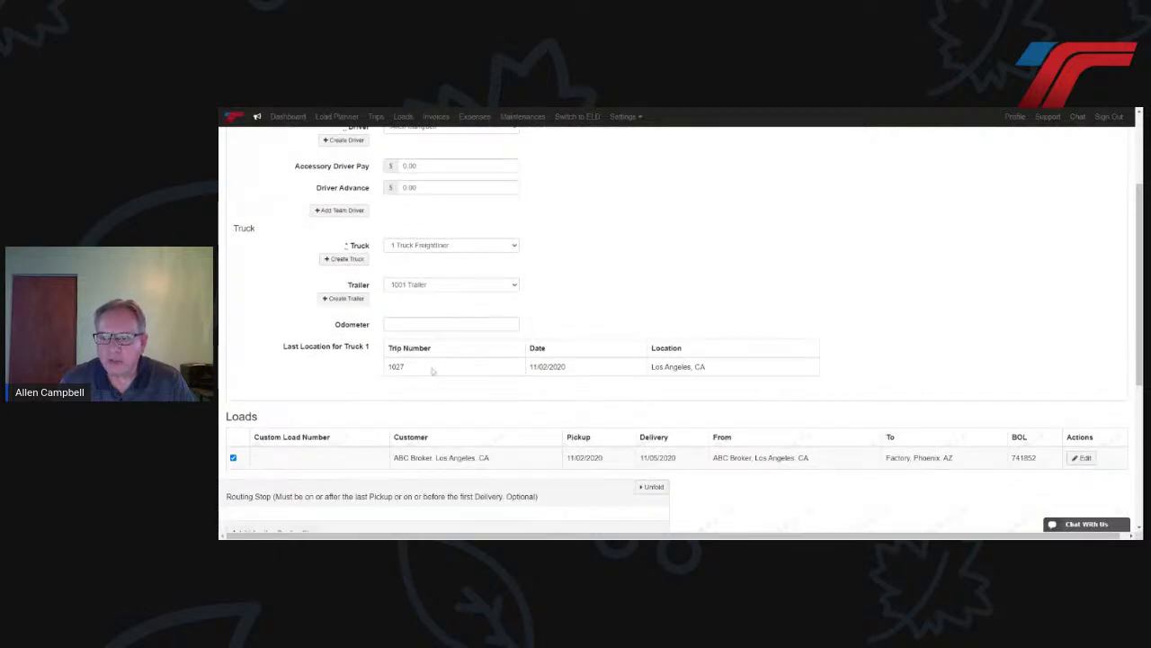
scroll(615, 387, down, 2)
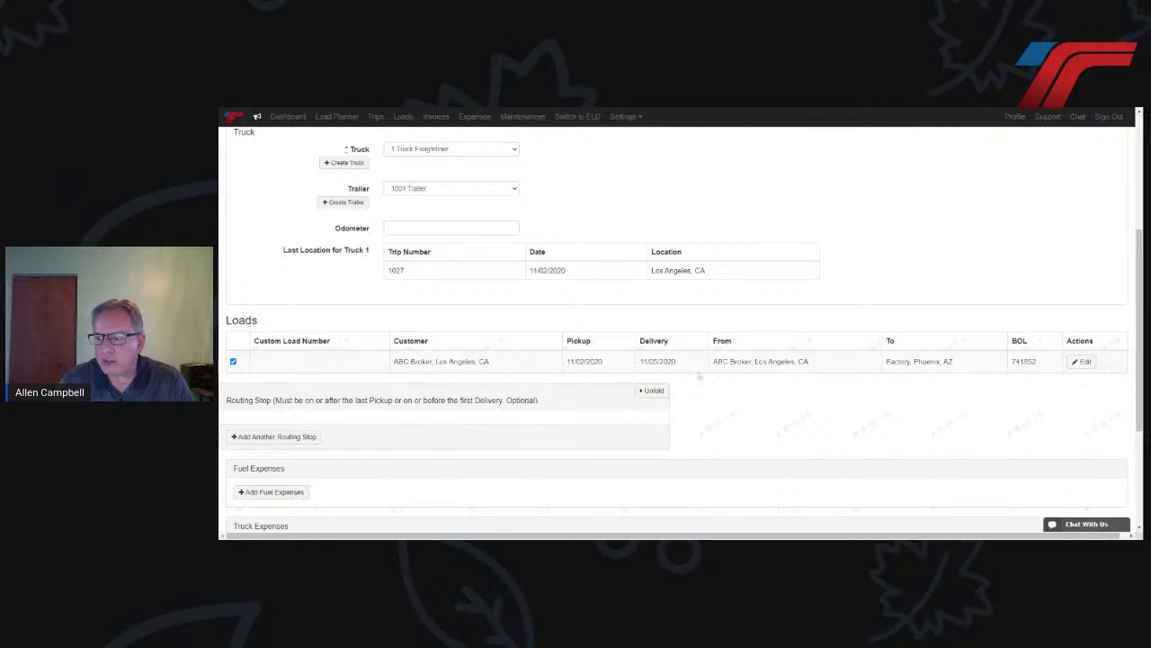
scroll(779, 416, down, 3)
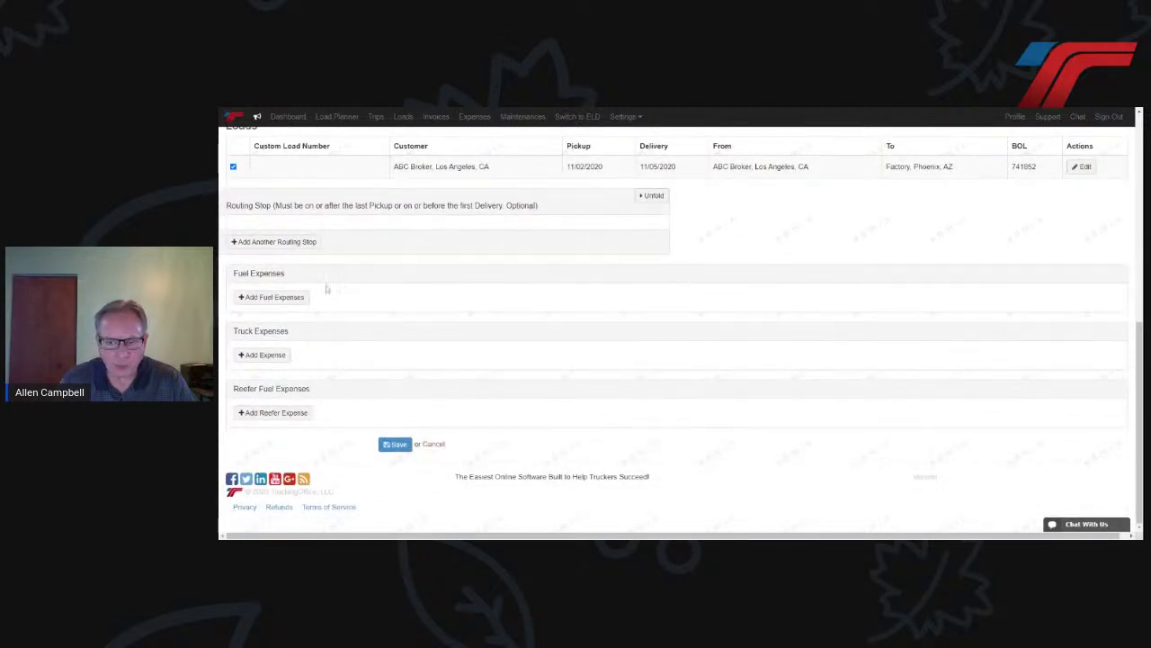
click(388, 449)
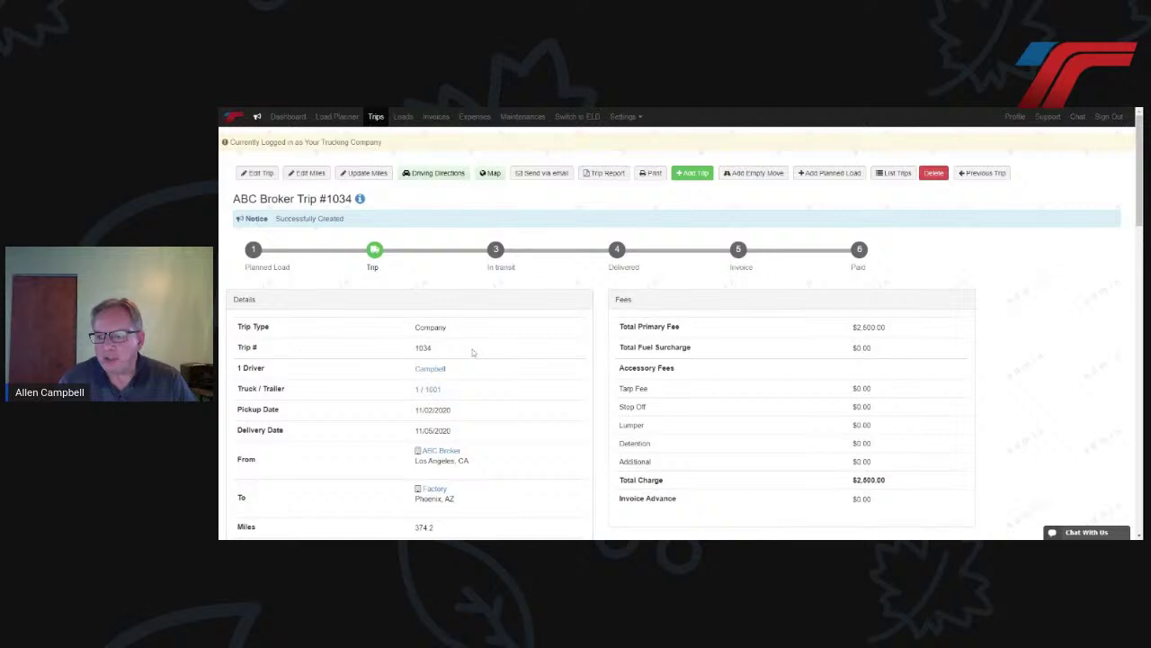
Review the new trip's details, fees, driver settlement, profit and loss, load invoice summary, miles by state and truck route
scroll(602, 375, down, 3)
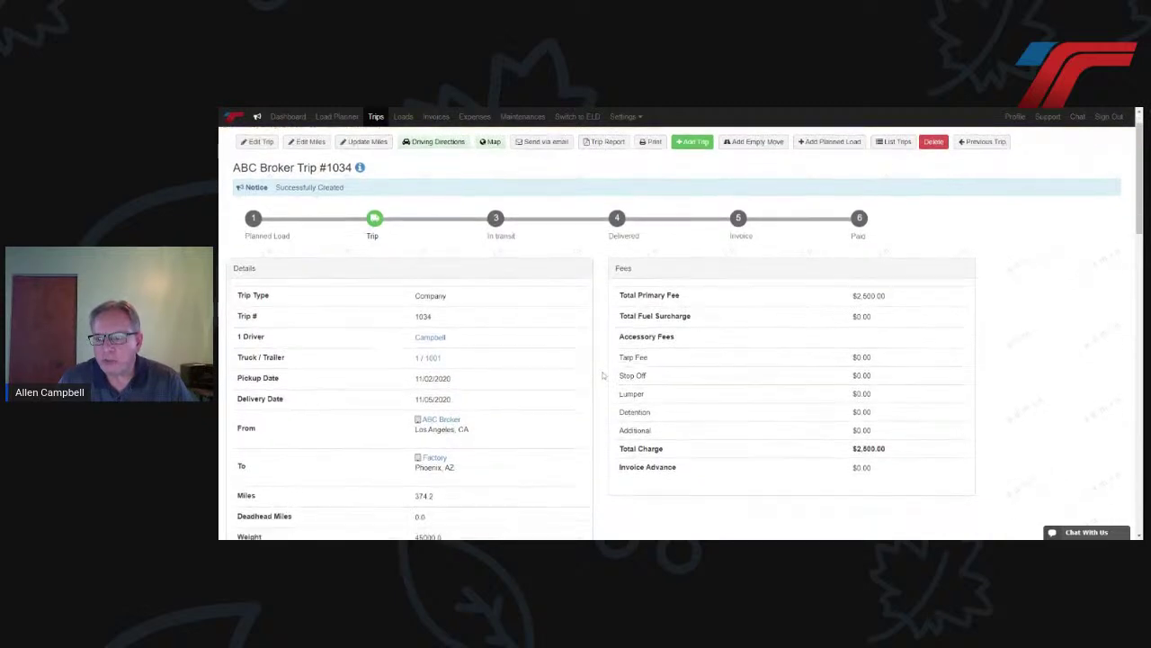
scroll(603, 375, down, 4)
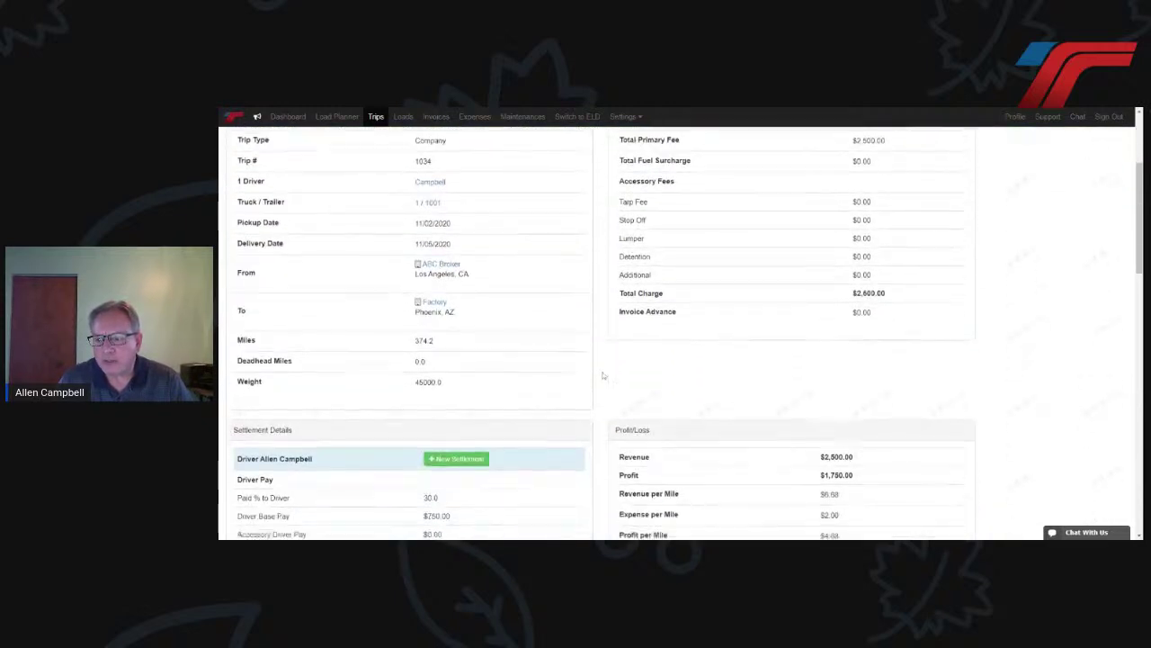
scroll(602, 376, down, 1)
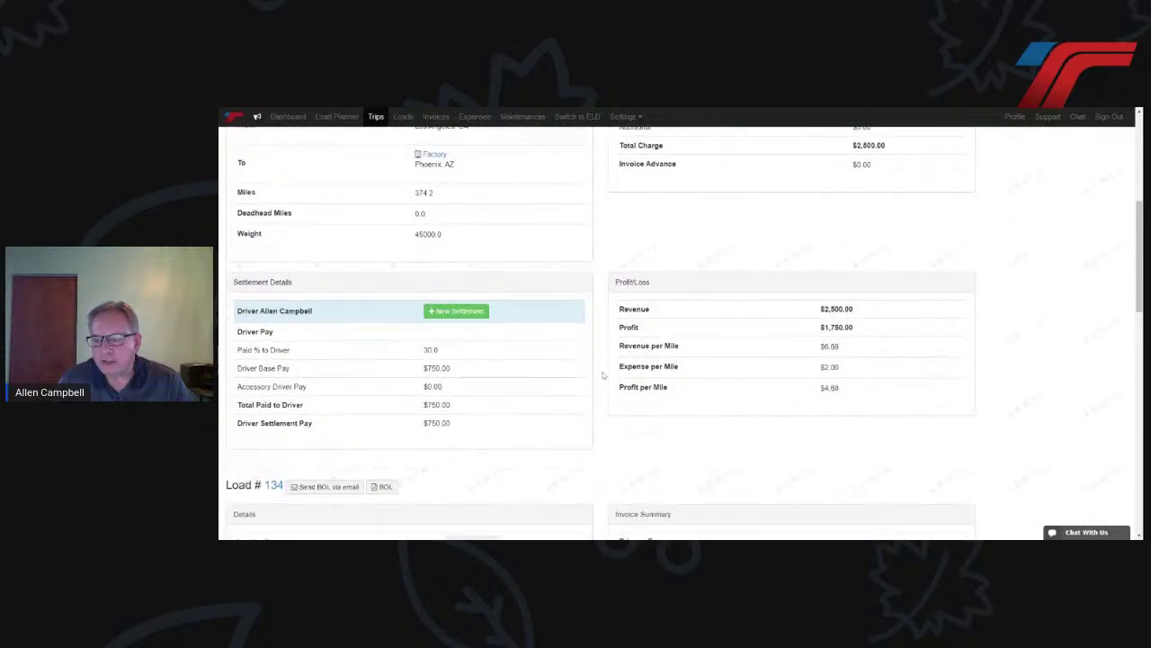
scroll(602, 375, down, 1)
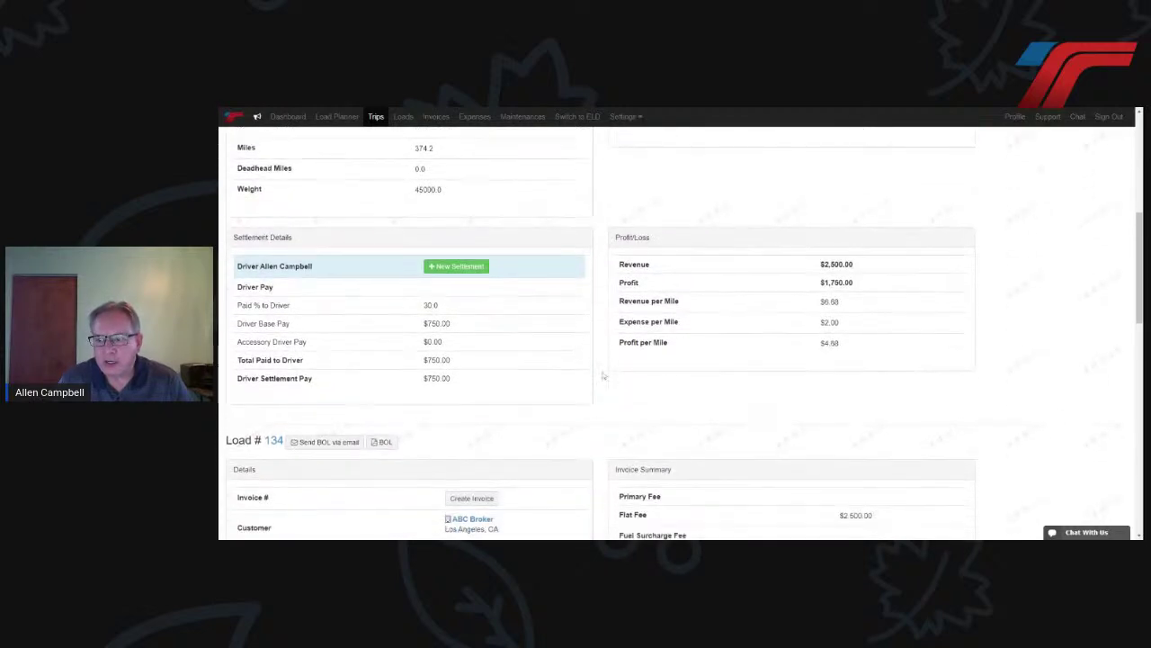
scroll(602, 375, down, 3)
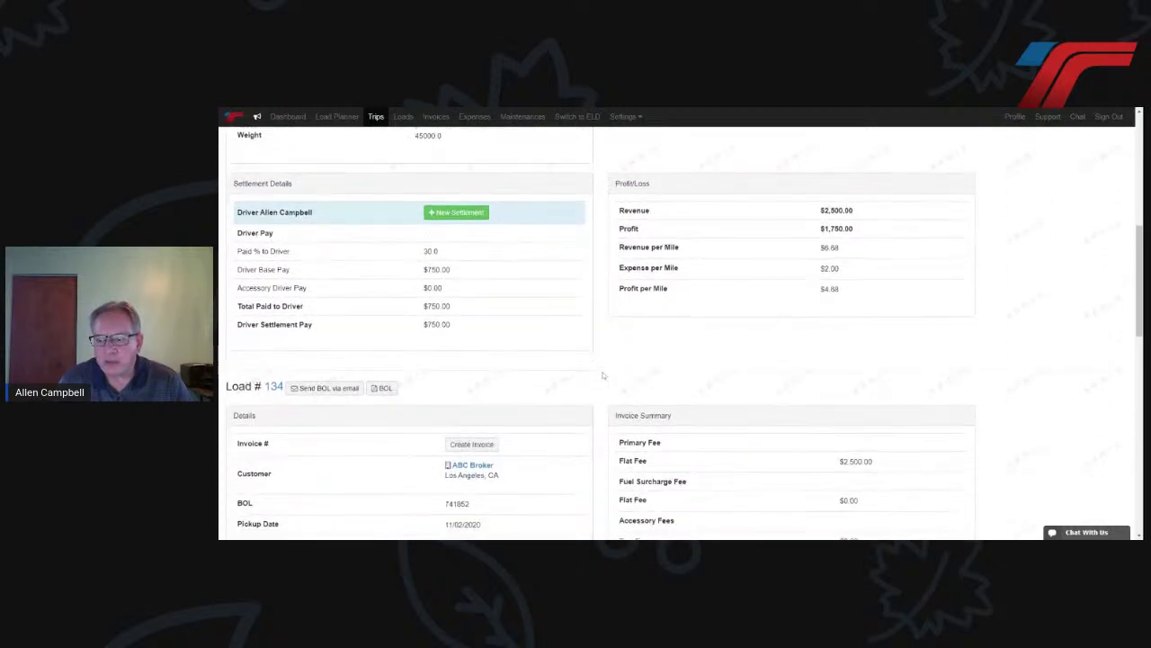
scroll(603, 375, up, 3)
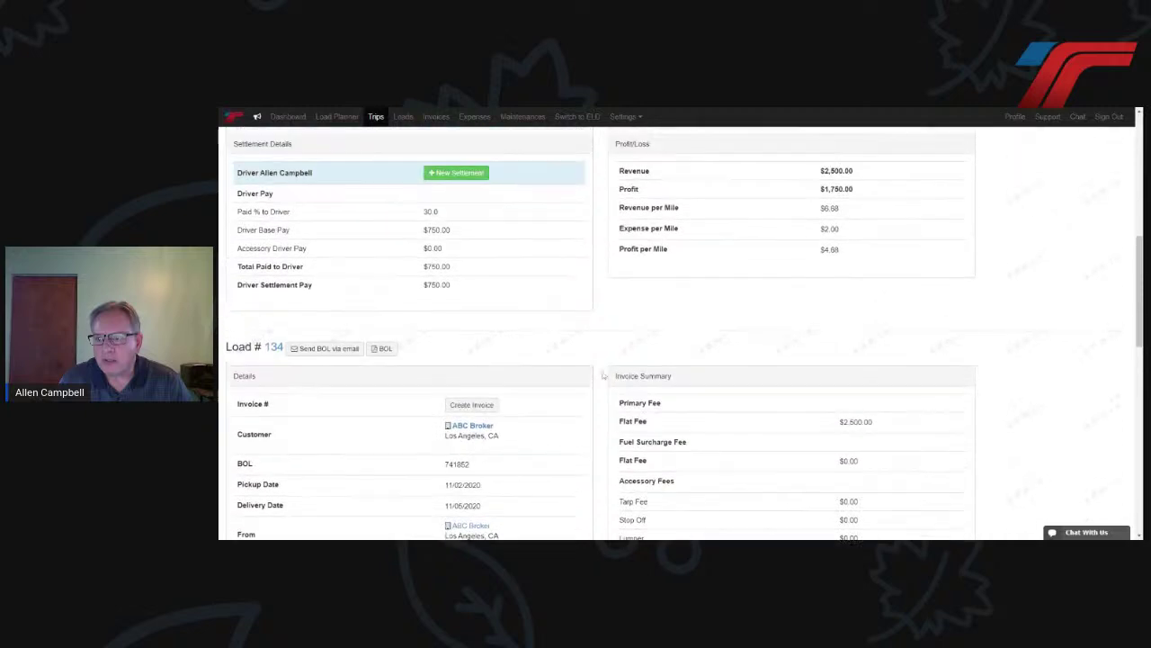
scroll(603, 375, up, 1)
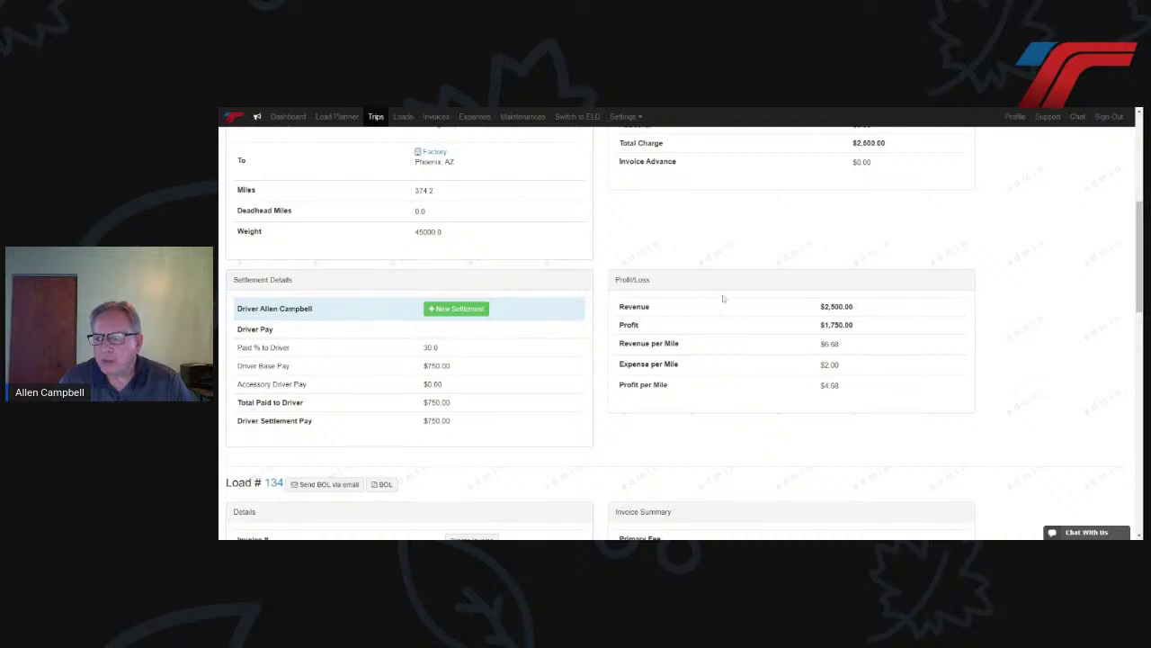
scroll(603, 364, down, 2)
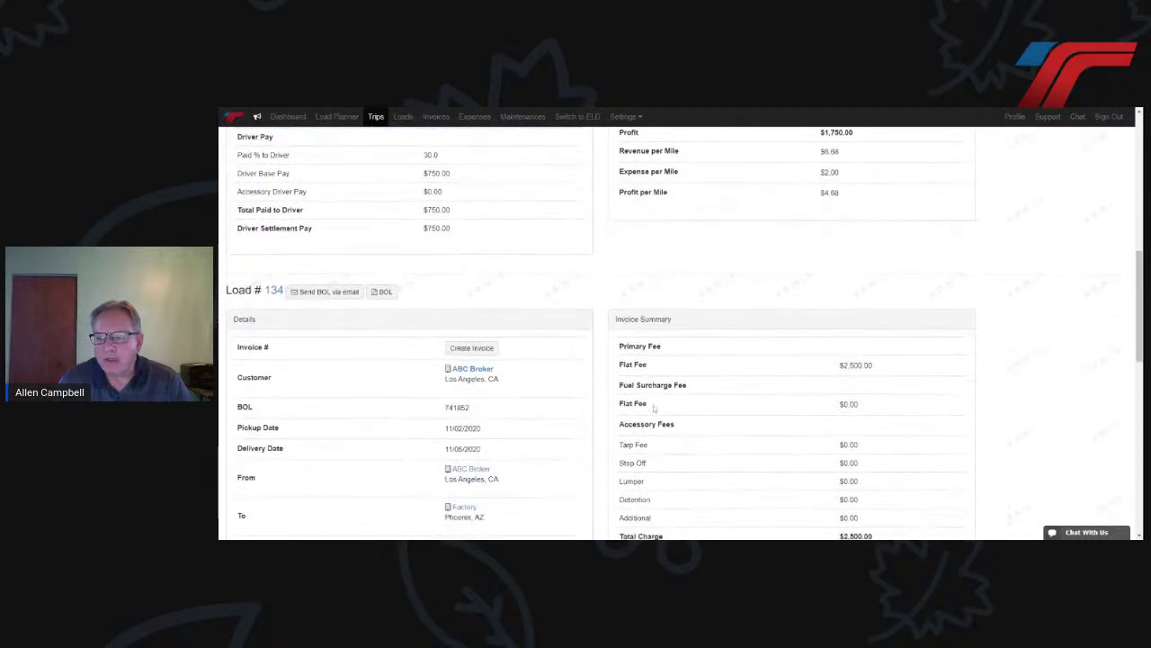
scroll(582, 370, down, 1)
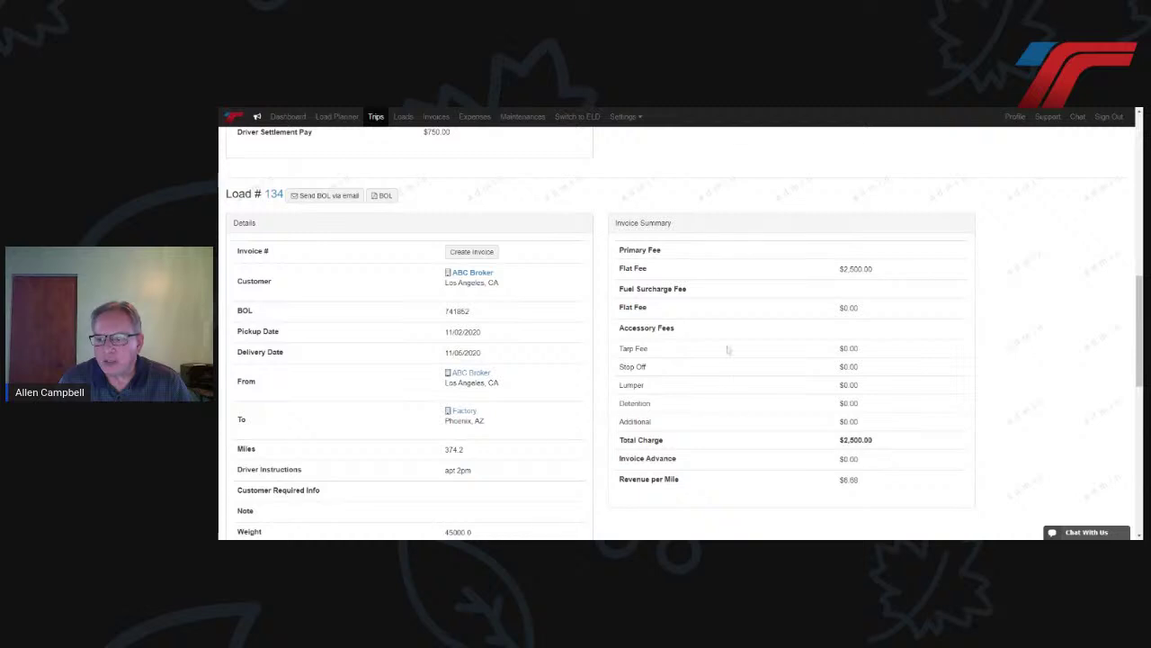
scroll(607, 383, down, 4)
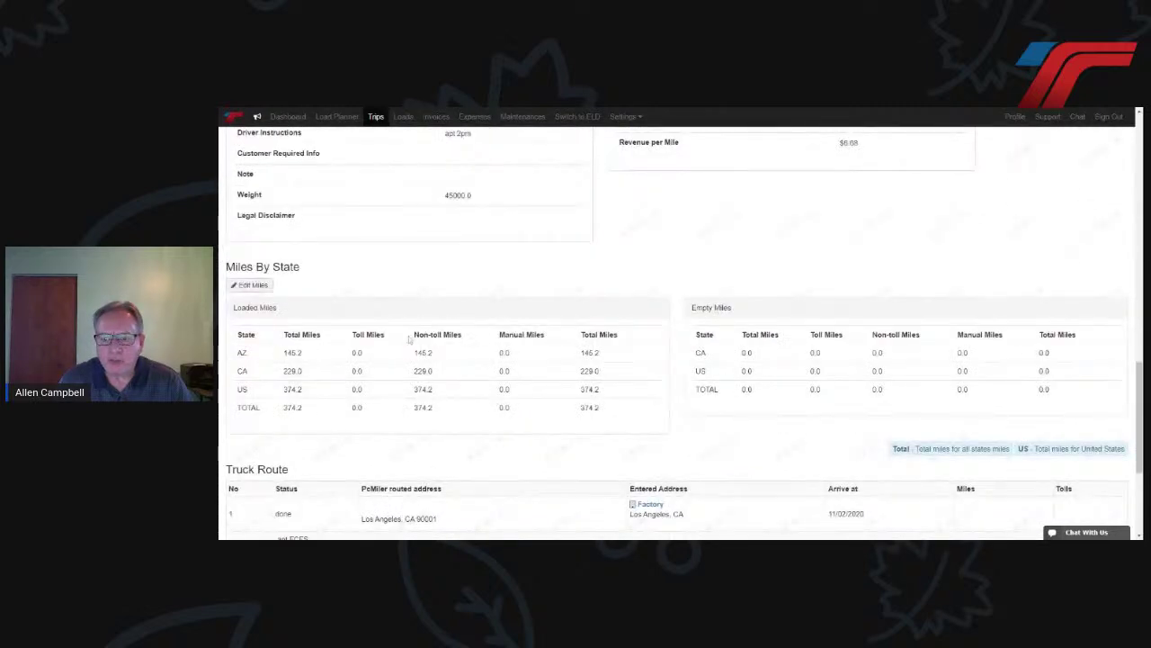
scroll(517, 440, down, 2)
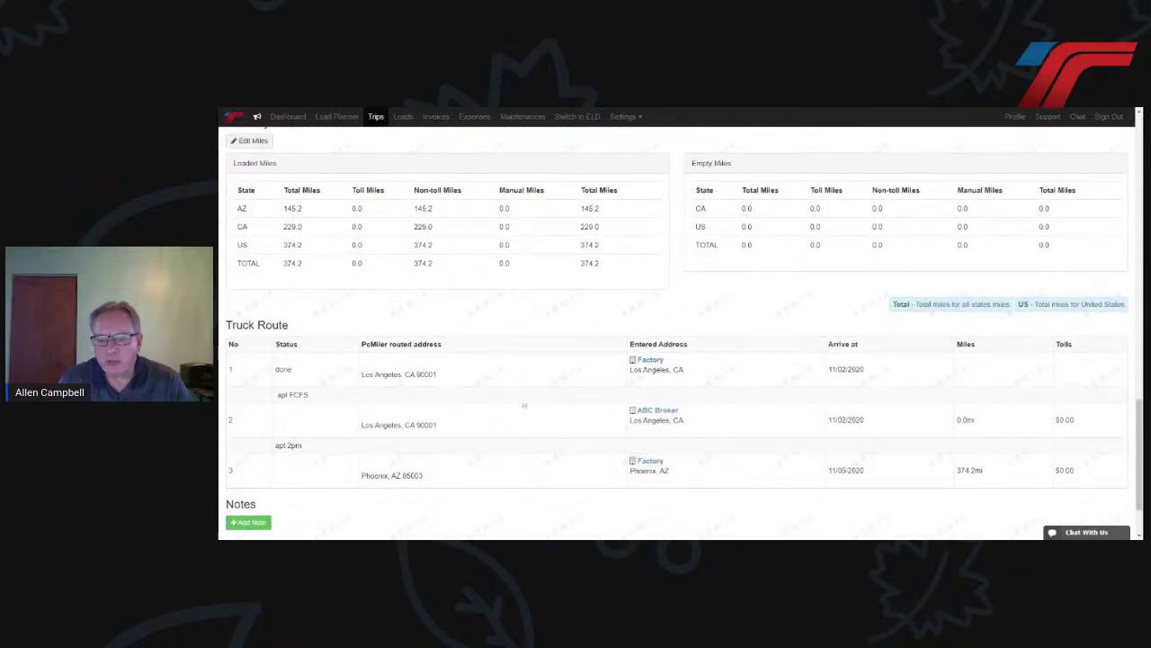
Go back over the new trip's miles, load summary and details, and open the list of all trips
scroll(520, 474, up, 5)
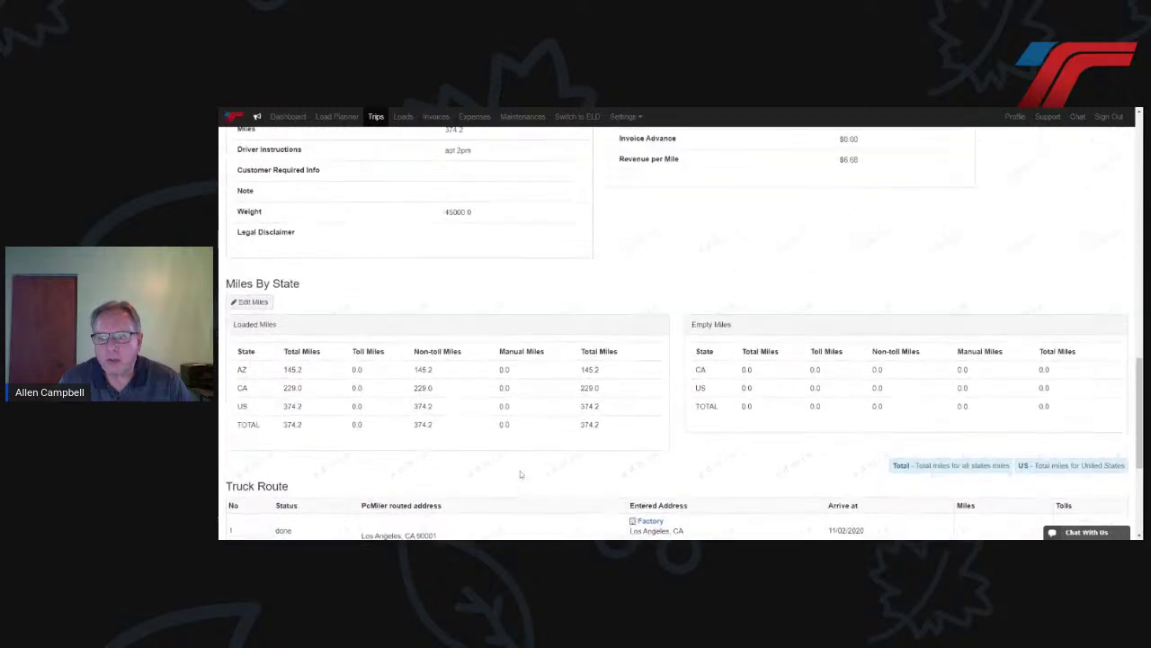
scroll(520, 474, up, 7)
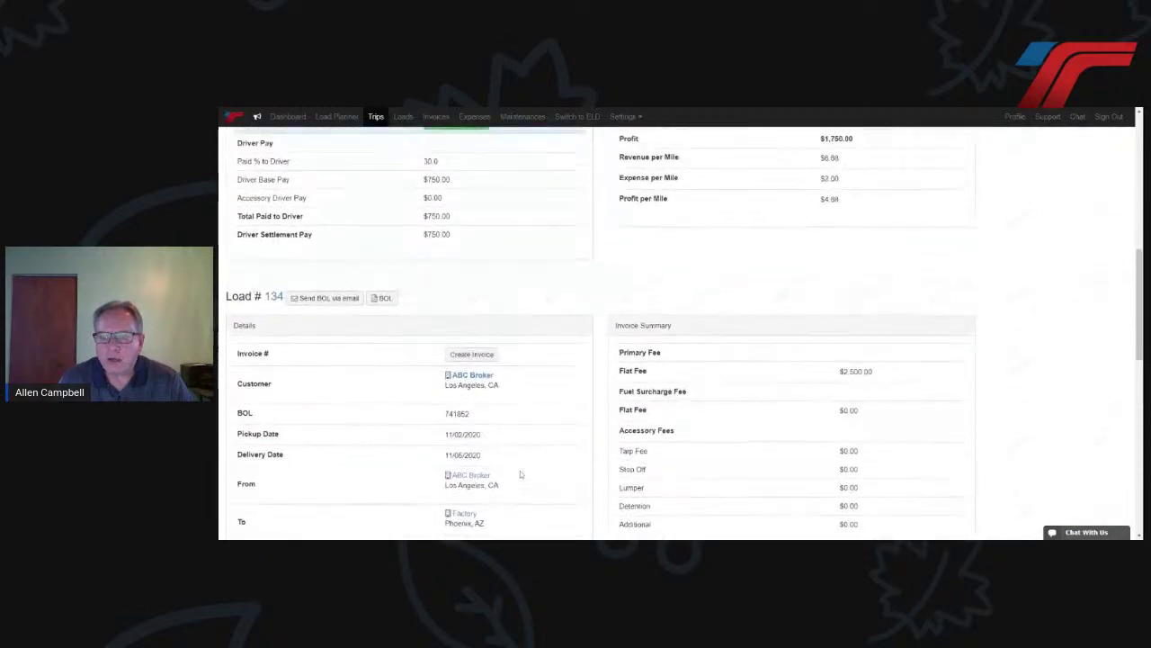
scroll(520, 474, up, 8)
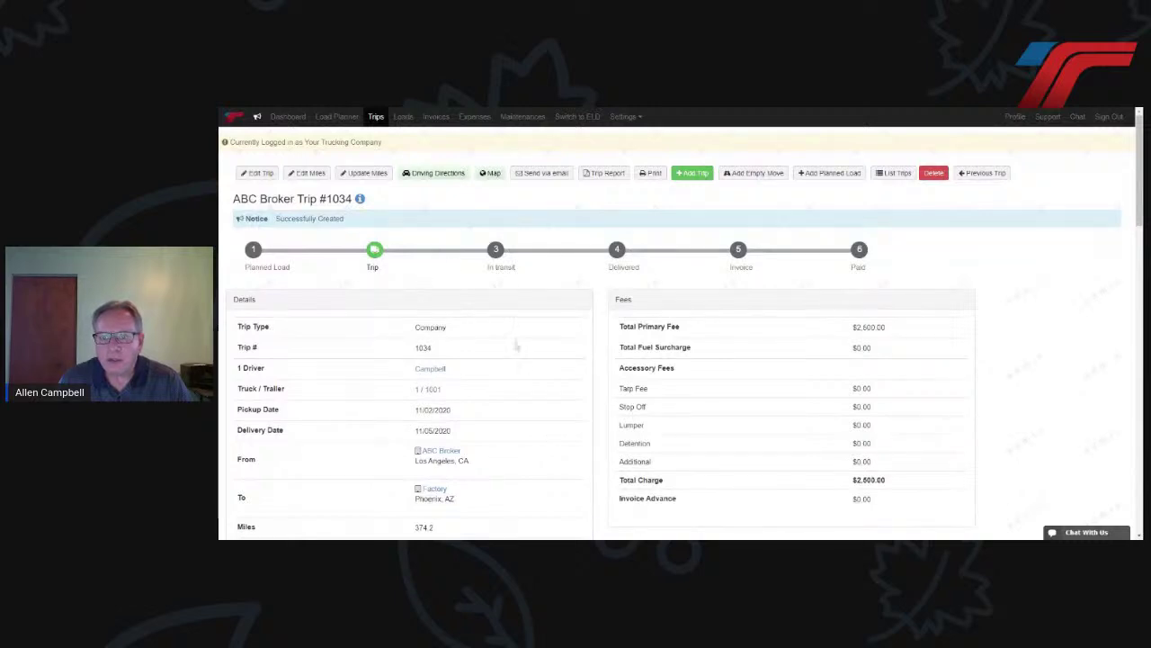
click(376, 116)
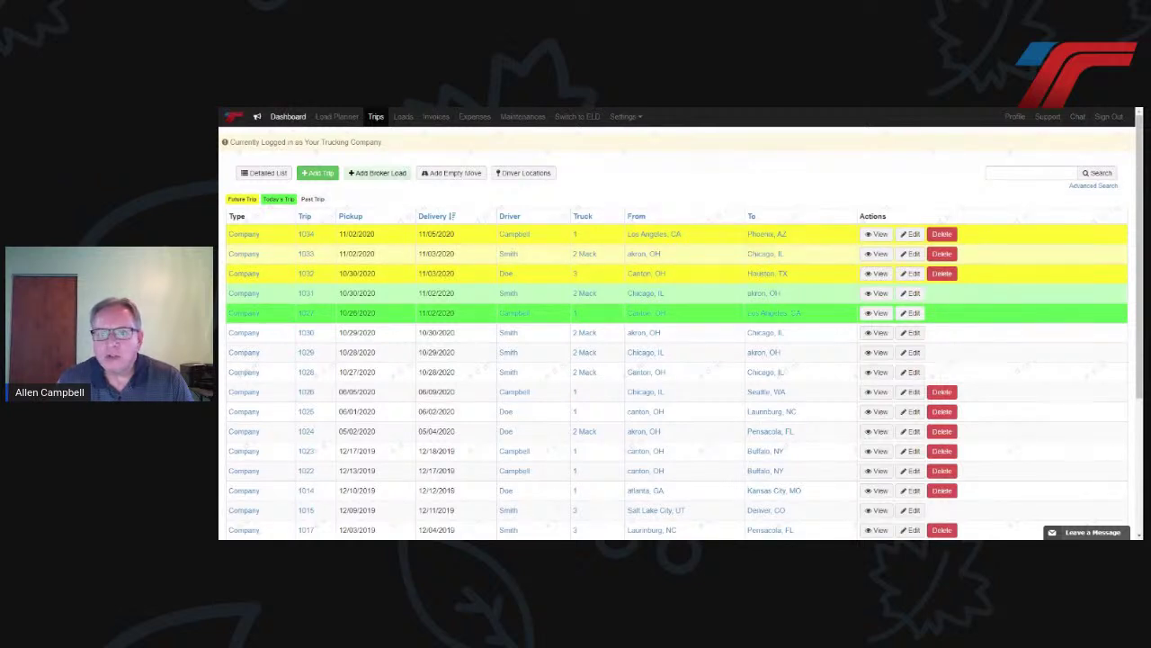
Generate the Company Overview report for January through November 2020 and examine its profit and expense charts and monthly table
click(292, 122)
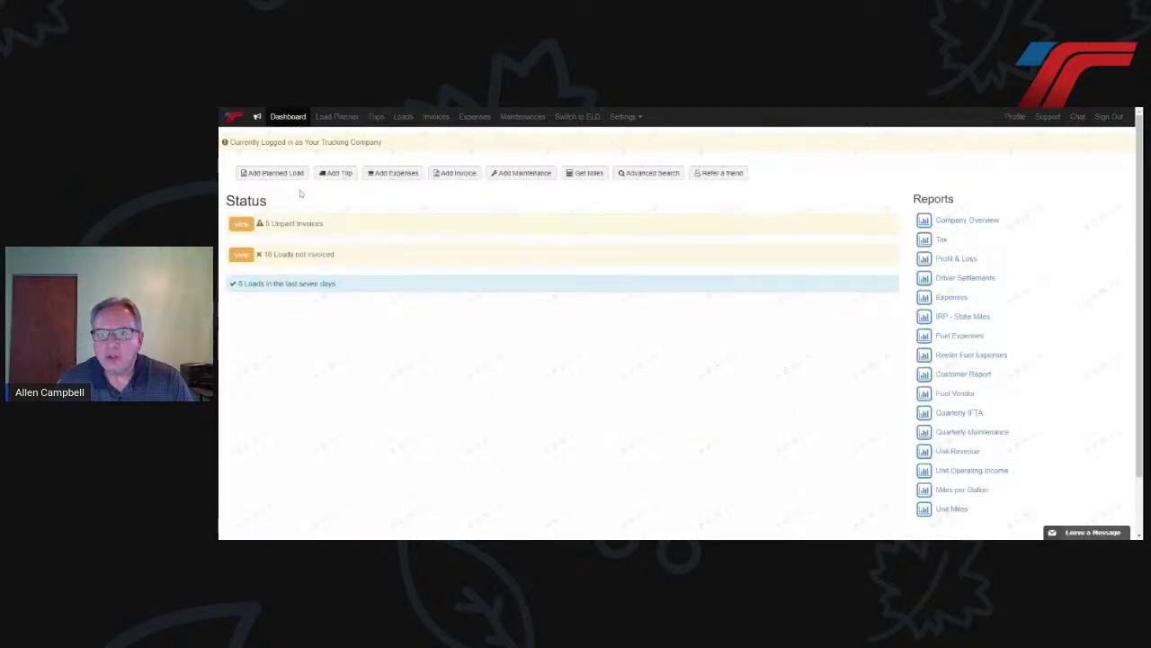
click(964, 225)
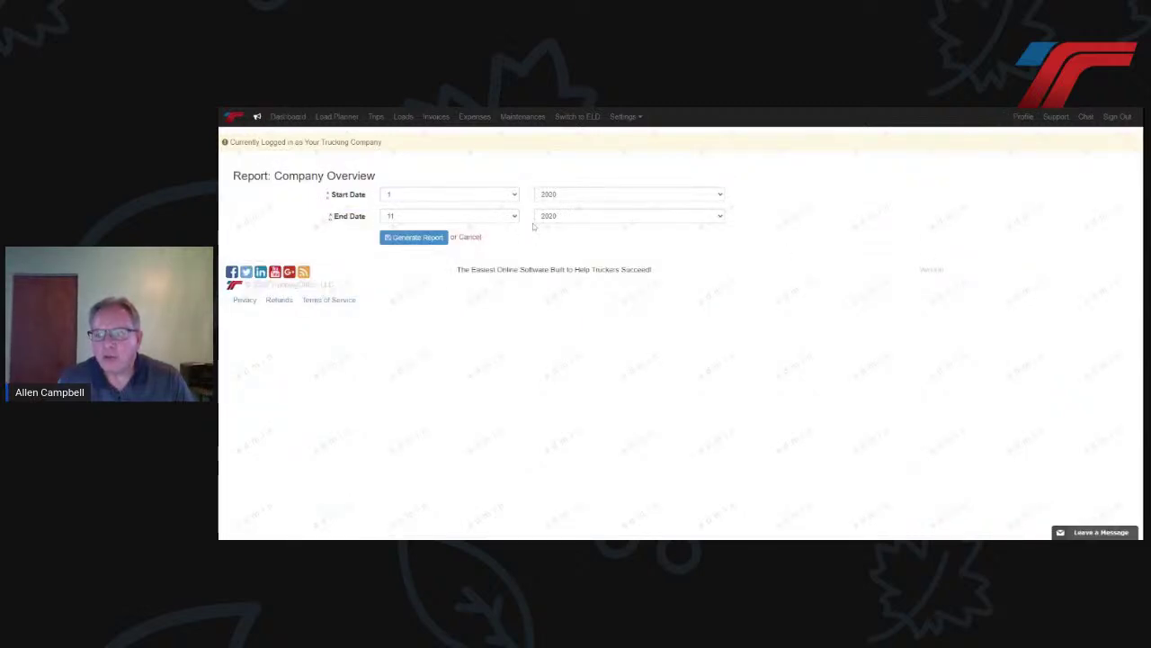
click(431, 239)
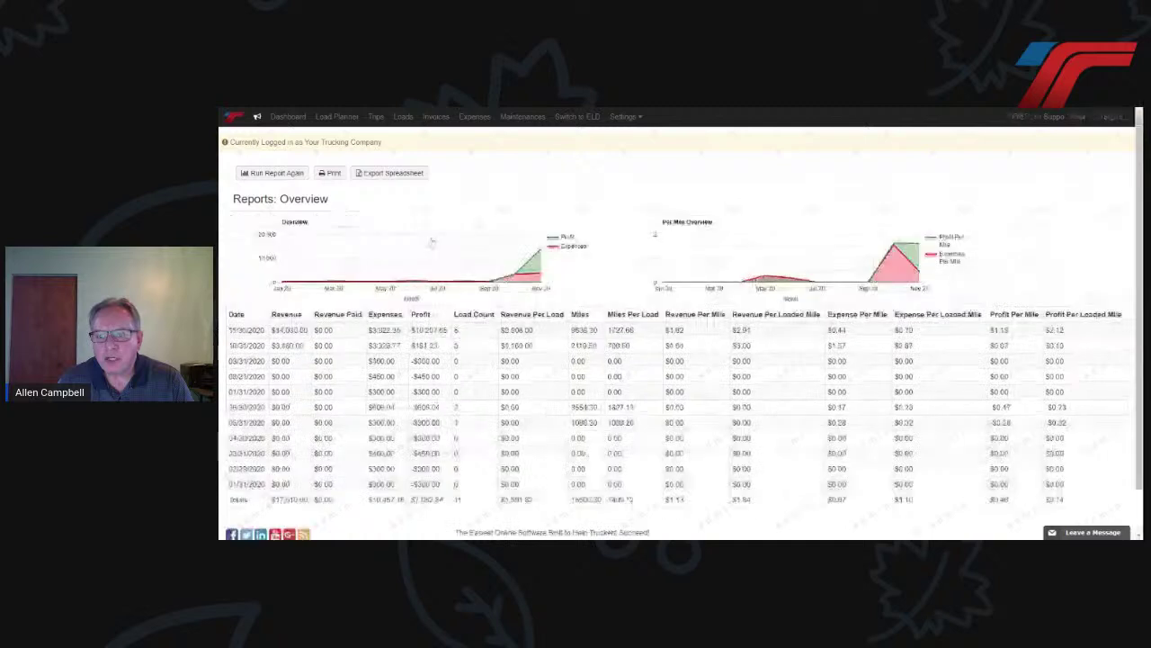
scroll(485, 329, down, 1)
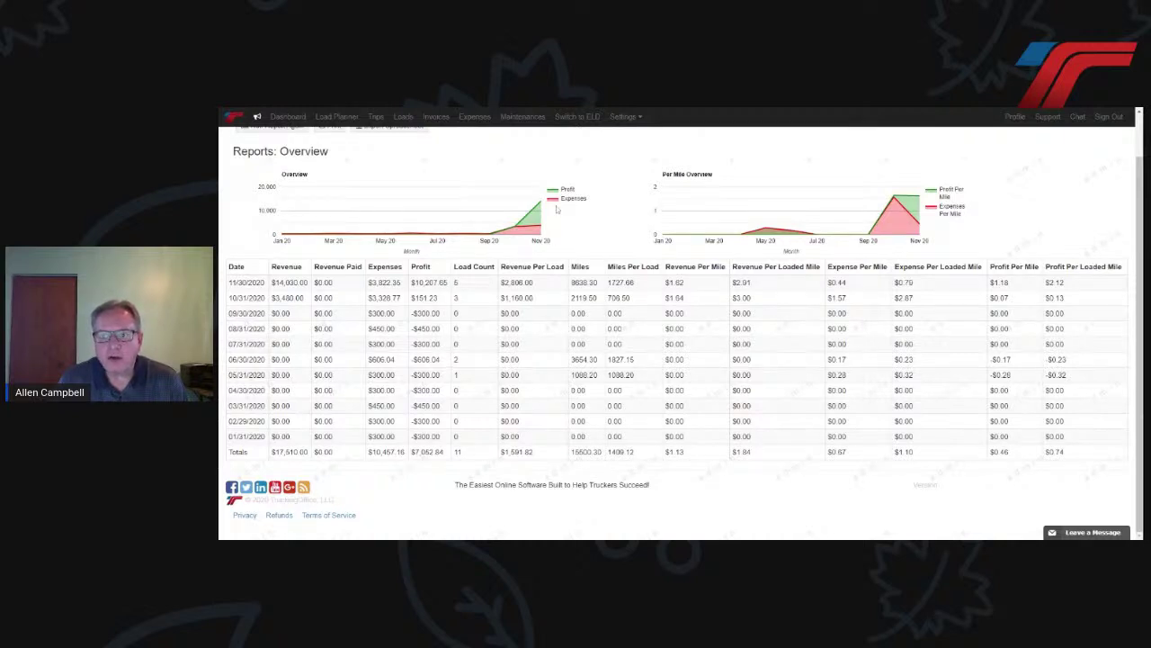
scroll(493, 192, up, 1)
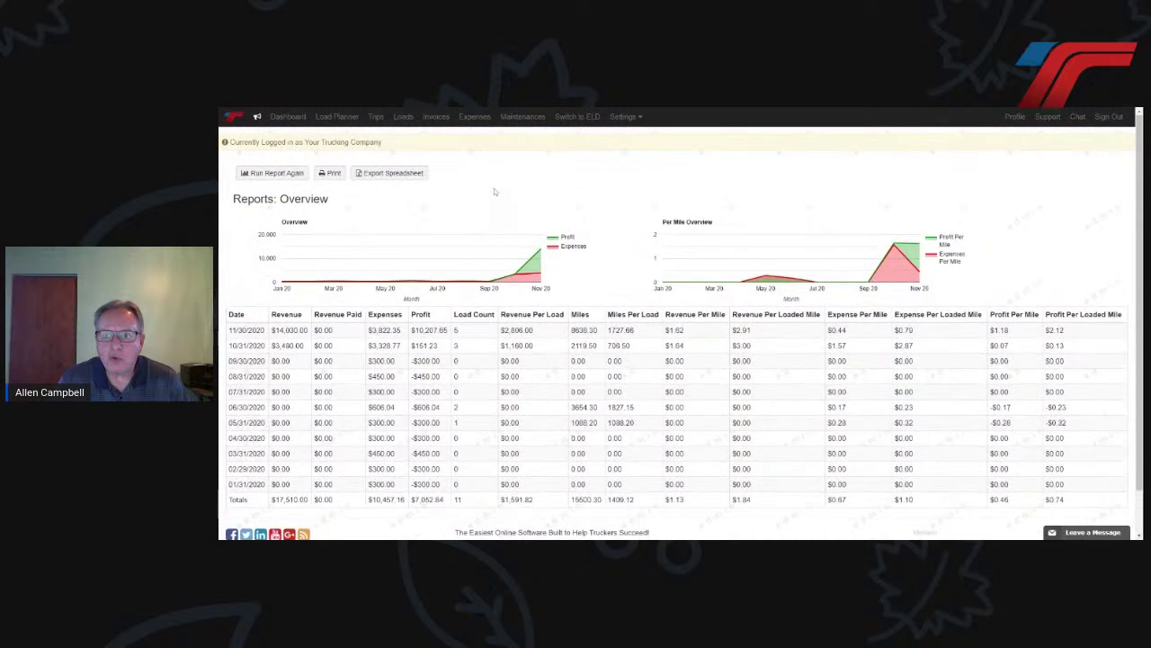
Leave the overview report for the dashboard's status and report list, and bring up the trips list again
click(286, 118)
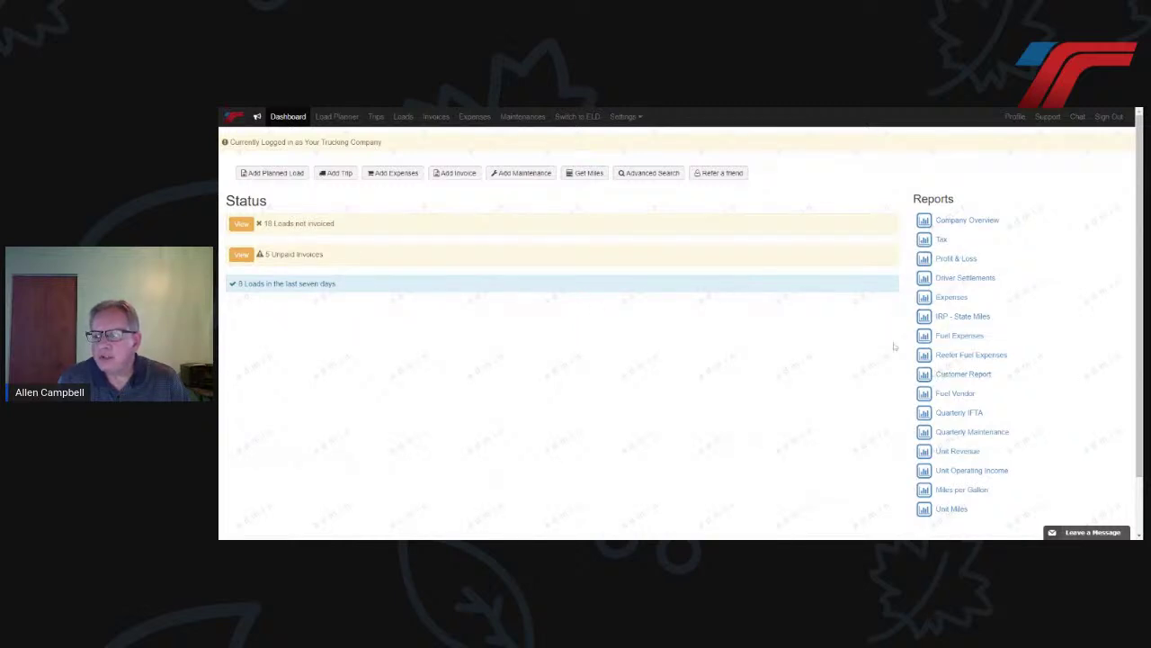
click(376, 118)
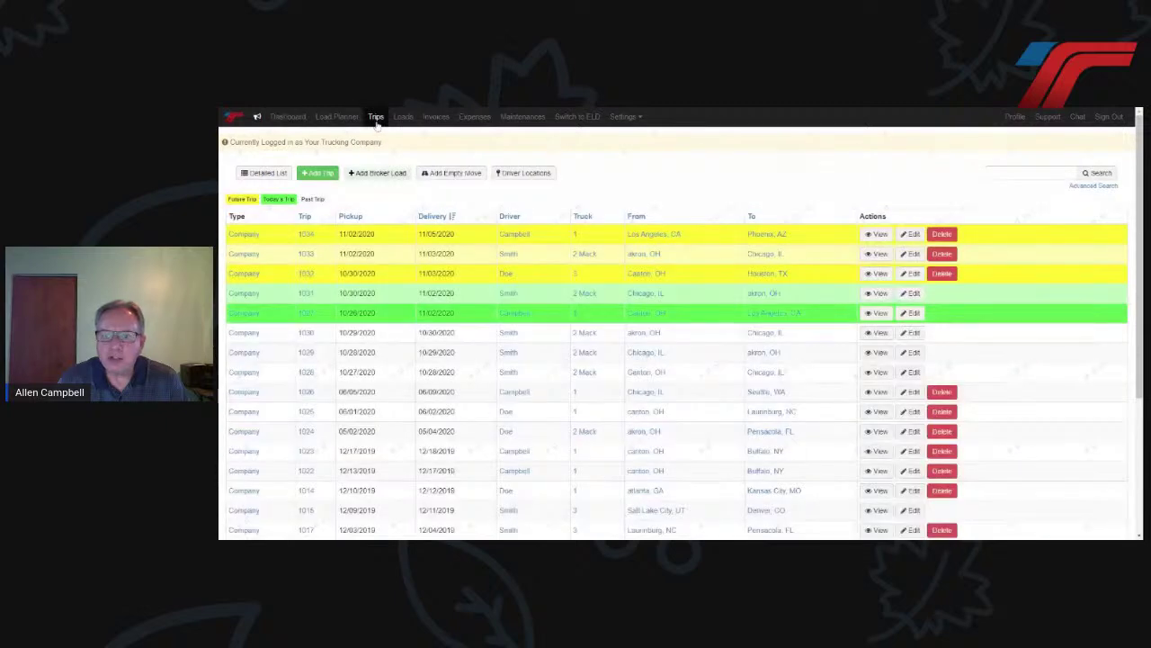